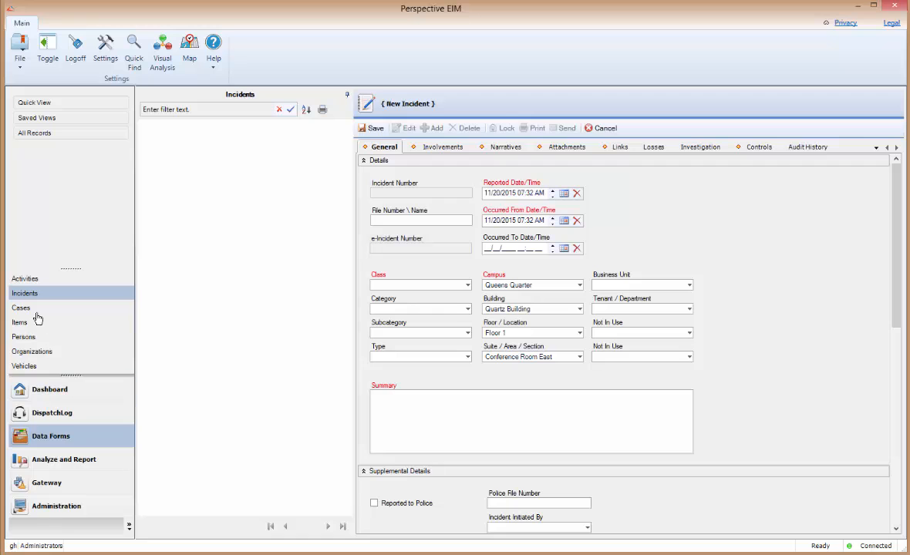
# - Create a new incident from the Security Response/Alarm/Fire activity record and display its form
pyautogui.click(31, 278)
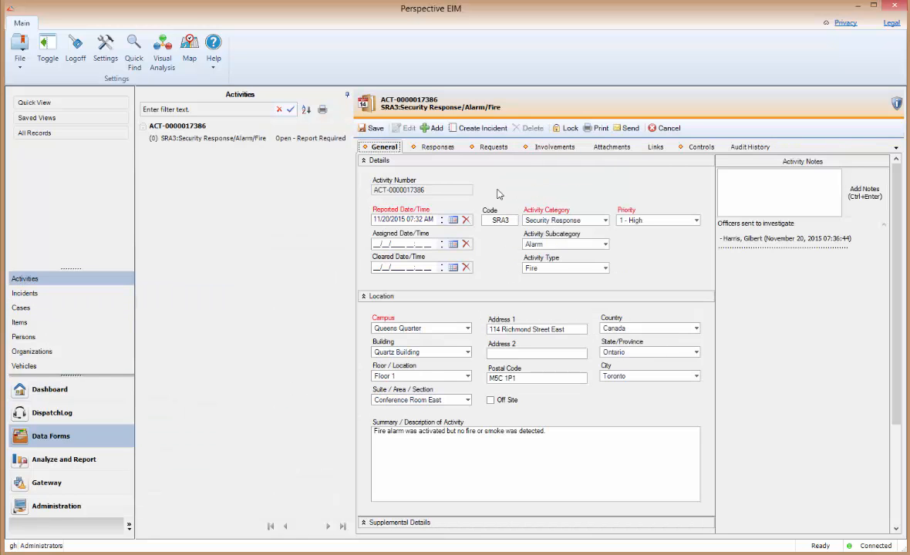
pyautogui.click(482, 128)
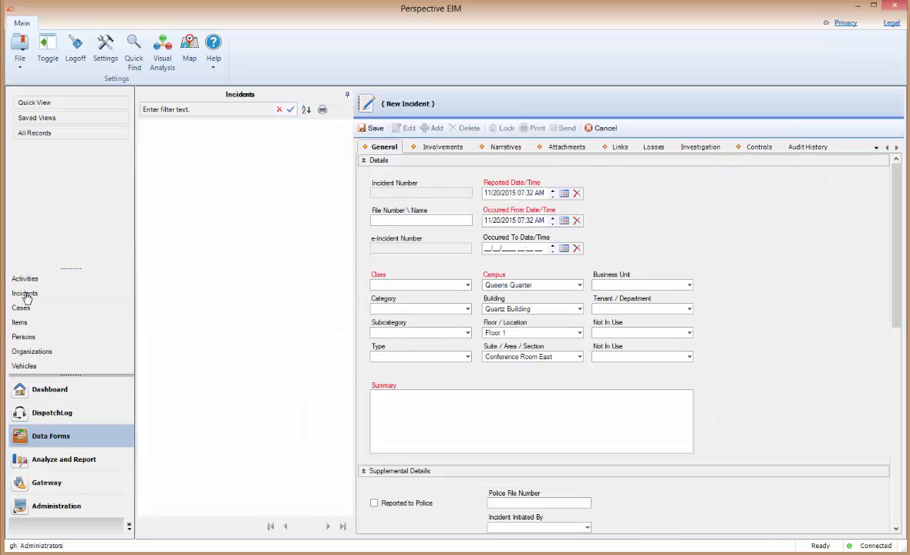
pyautogui.click(24, 294)
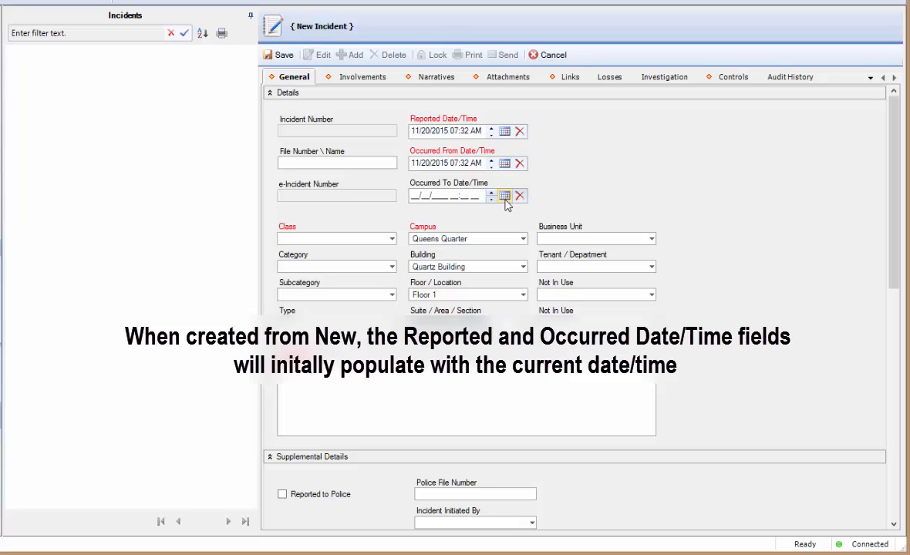
# - Set the incident's Occurred To date and time to 11/20/2015 08:45 AM
pyautogui.click(505, 197)
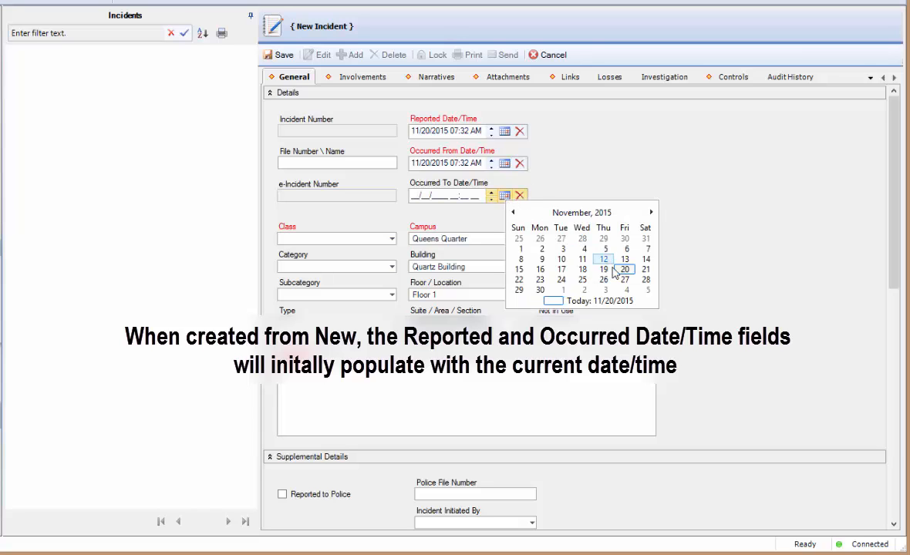
pyautogui.click(624, 270)
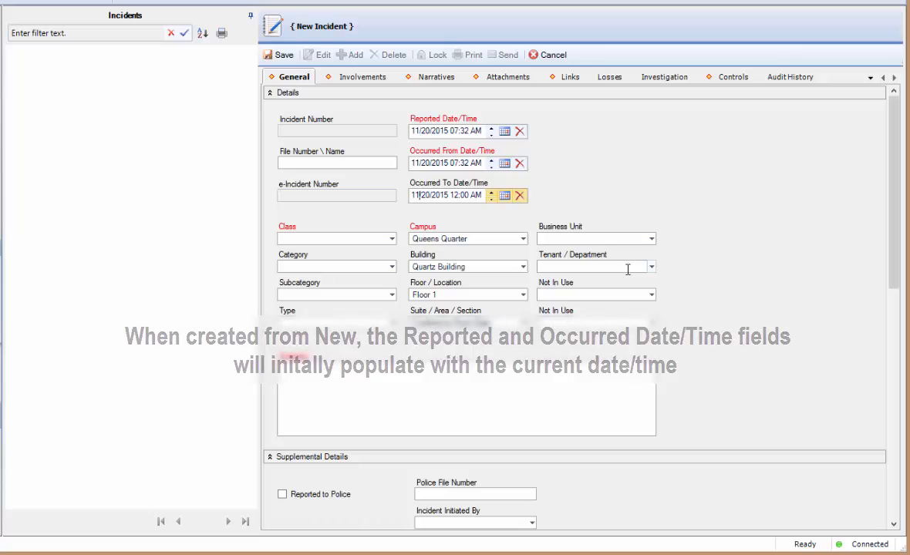
pyautogui.press('Right')
pyautogui.press('Right')
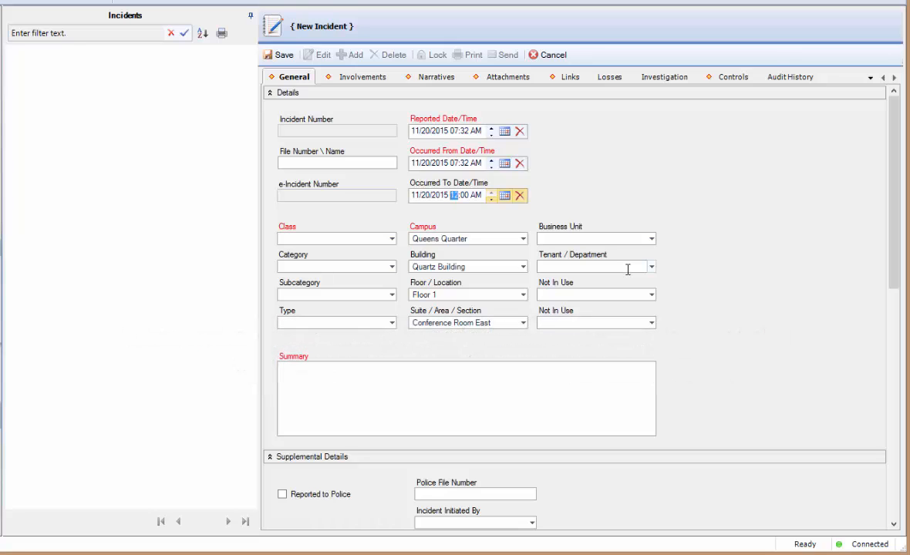
pyautogui.write('08:')
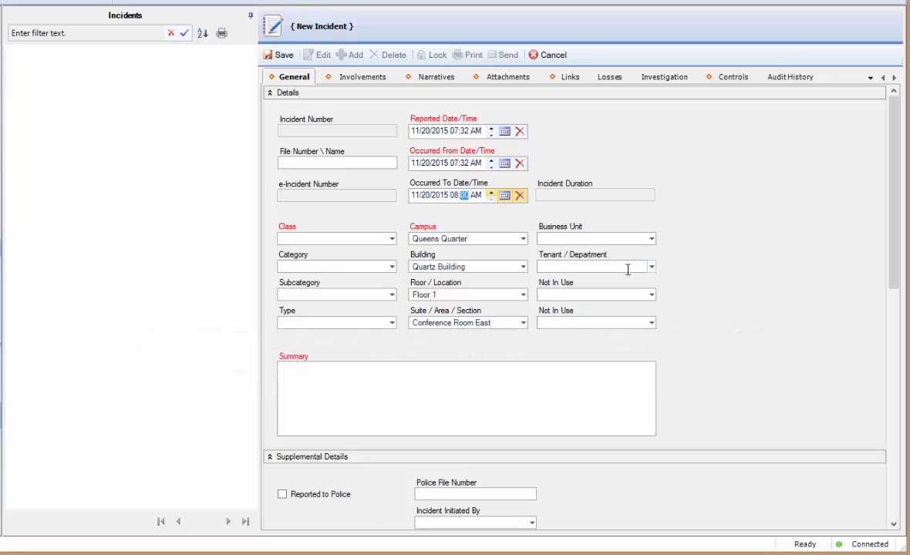
pyautogui.write('45')
# - Enter JJ-003 as the incident's File Number \ Name
pyautogui.click(356, 163)
pyautogui.write('JJ-00')
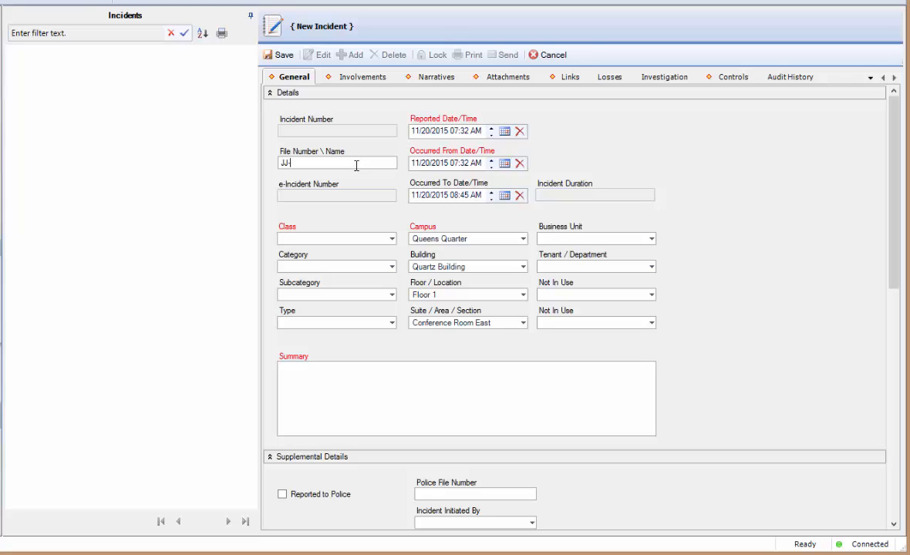
pyautogui.write('3')
# - Classify the incident with class Property Incident, category Theft and subcategory Burglary
pyautogui.click(392, 239)
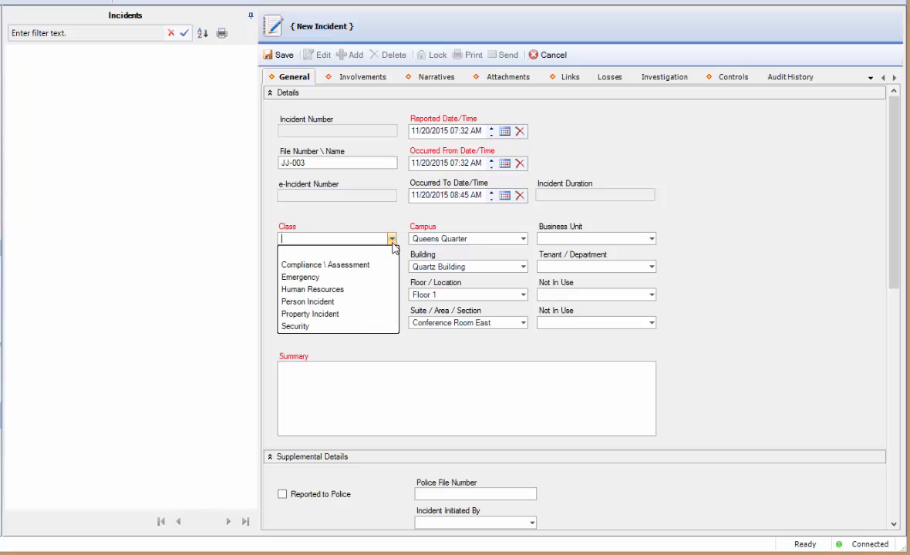
pyautogui.click(392, 314)
pyautogui.click(392, 266)
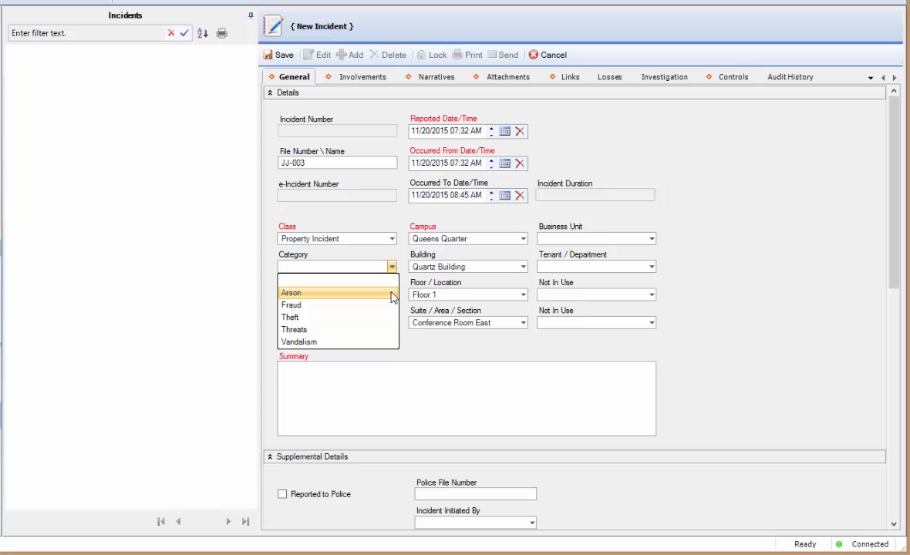
pyautogui.click(387, 319)
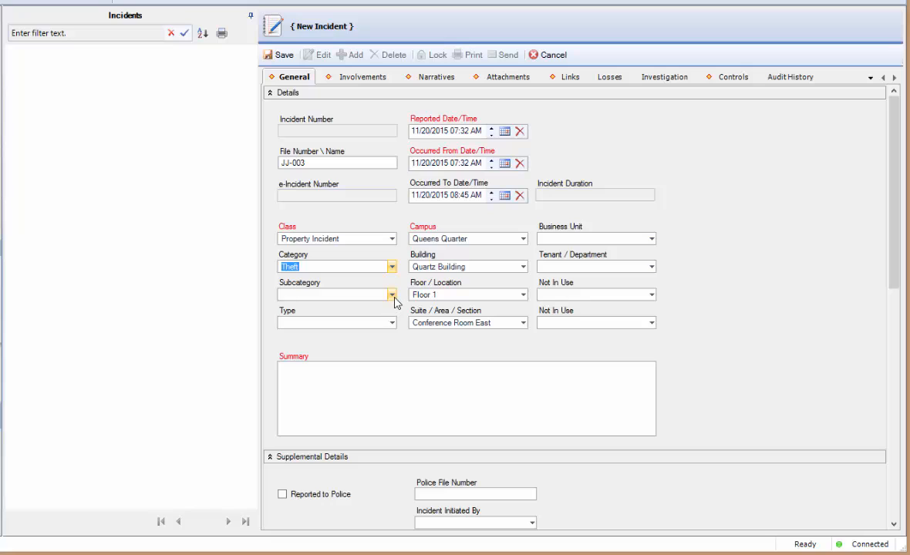
pyautogui.click(392, 294)
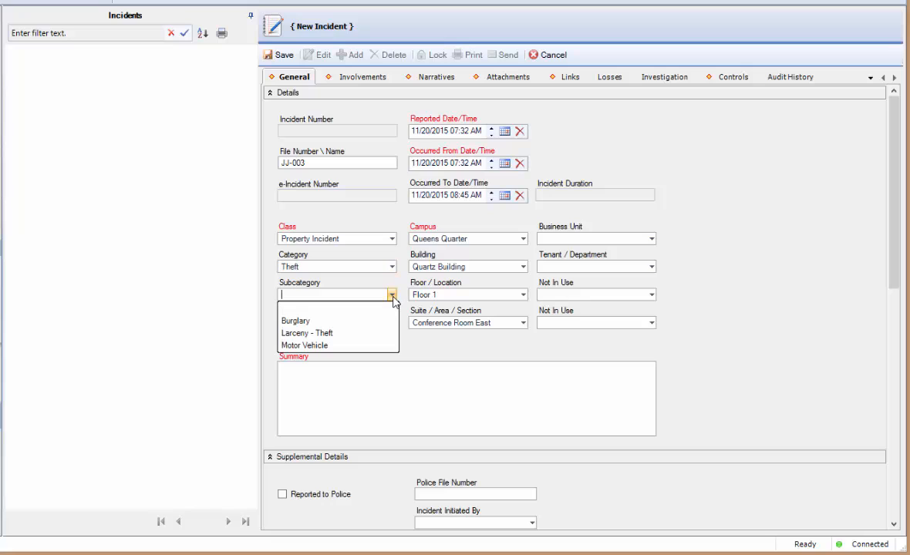
pyautogui.click(390, 321)
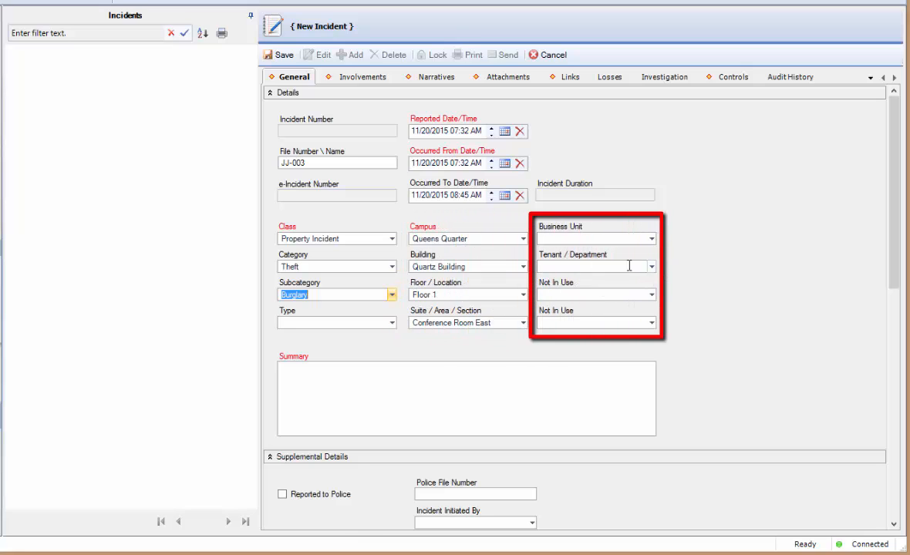
# - Assign the business unit Tenants - Queen's Quarters and the tenant/department Videlelectrix to the incident
pyautogui.click(651, 239)
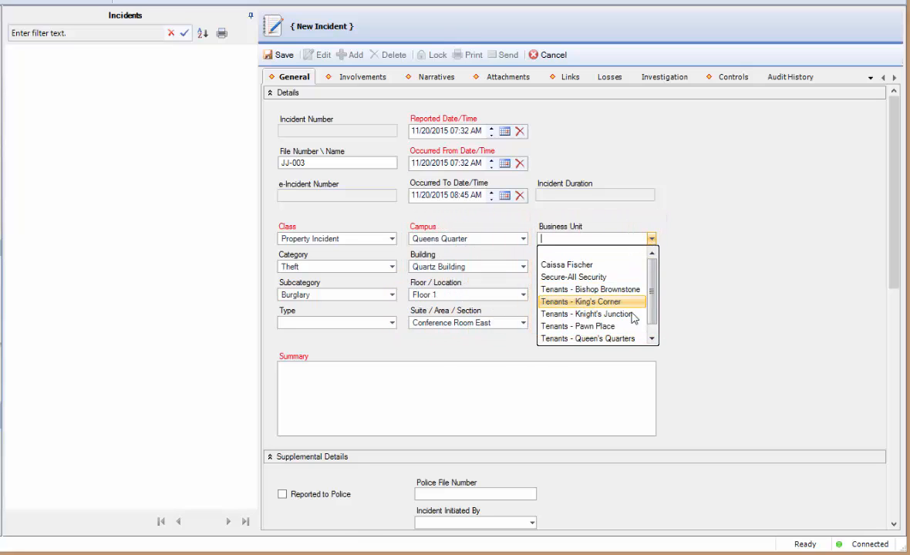
pyautogui.click(630, 339)
pyautogui.click(651, 267)
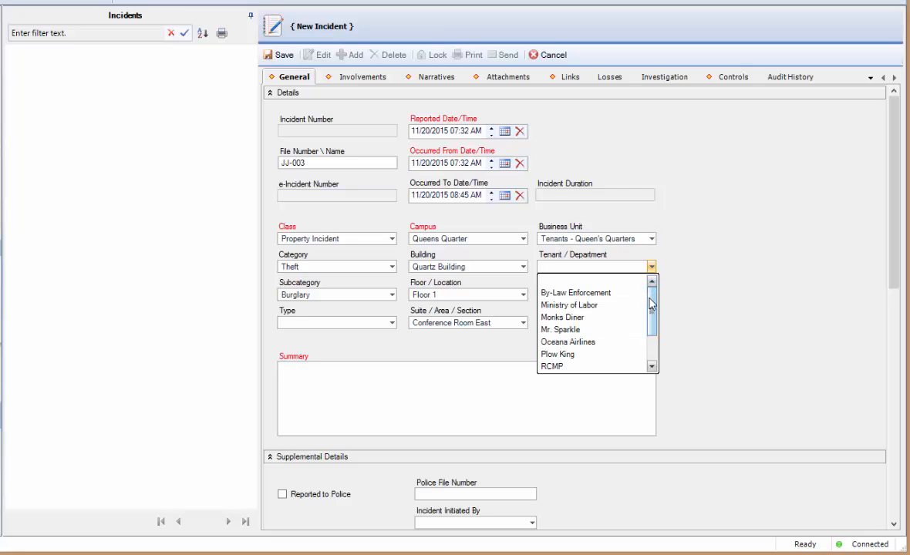
pyautogui.moveTo(654, 304); pyautogui.dragTo(654, 329)
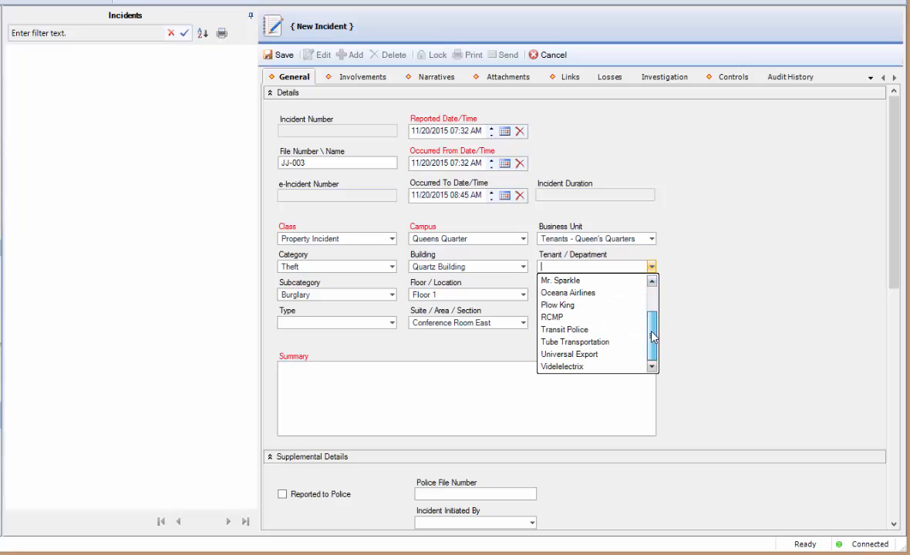
pyautogui.click(631, 366)
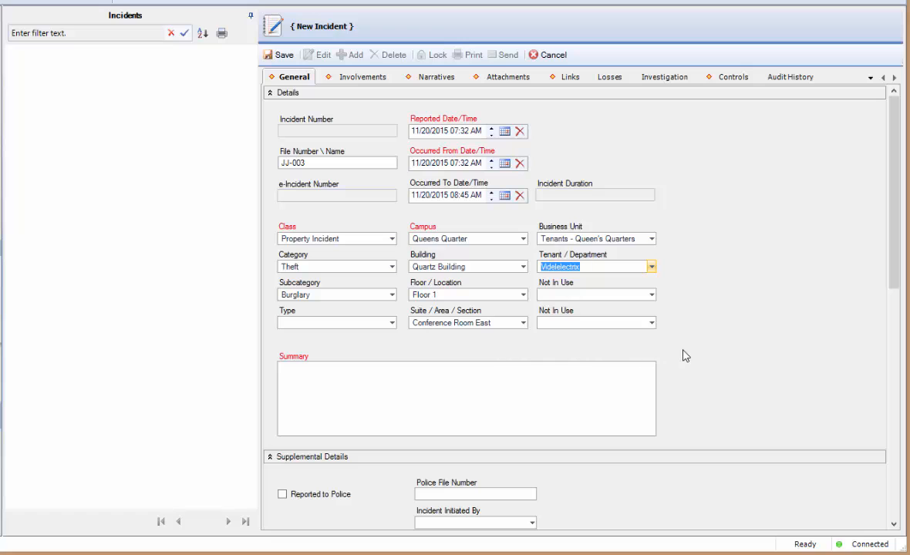
# - Enter the incident summary "Tablet and other computer equipment stolen from Videlectrix during a false fire alarm event"
pyautogui.click(634, 382)
pyautogui.write('Tablet and other computer equipment stolen from Videlectrix during a false fire alarm event')
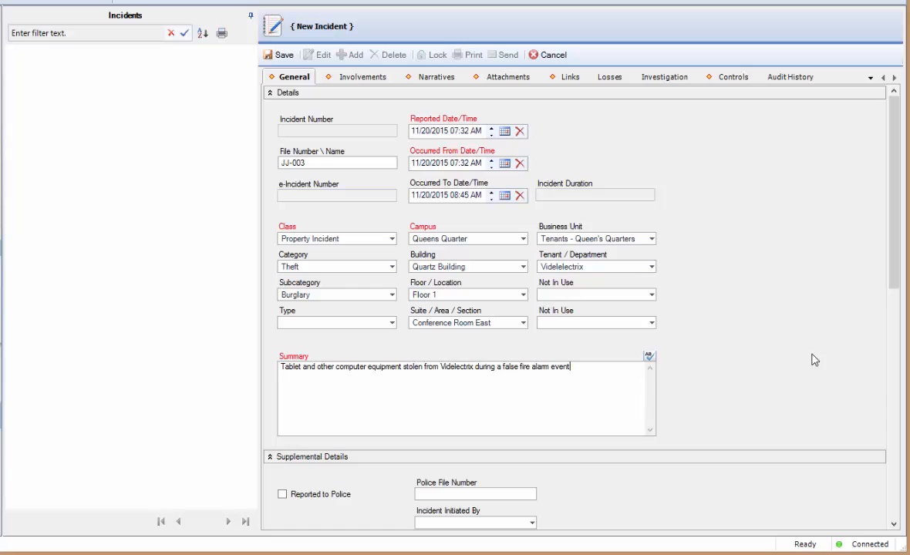
# - Mark the incident as reported to police in the supplemental details, with police file number MPD-00983
pyautogui.moveTo(898, 278); pyautogui.dragTo(905, 428)
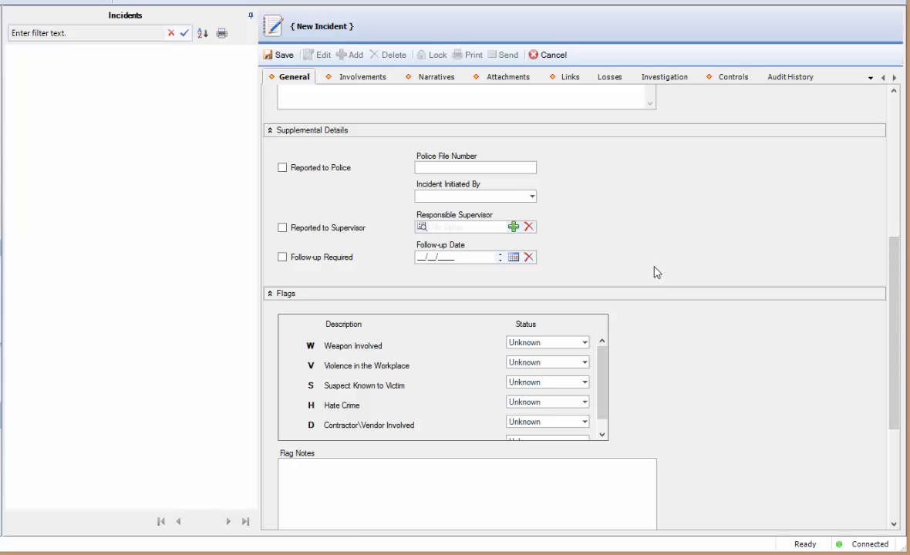
pyautogui.click(282, 168)
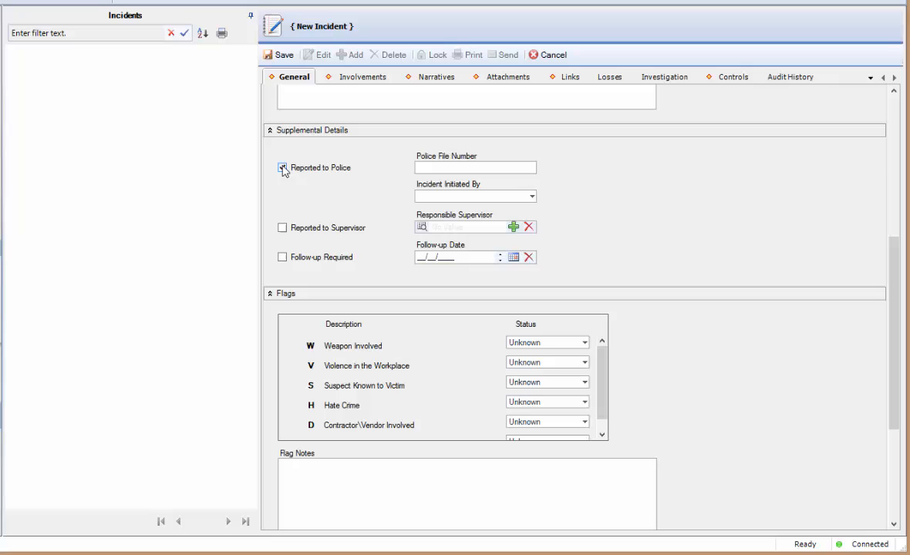
pyautogui.click(440, 166)
pyautogui.write('MPD-00983')
# - Mark the incident as requiring follow-up and set the follow-up date to 12/18/2015
pyautogui.click(282, 258)
pyautogui.click(513, 258)
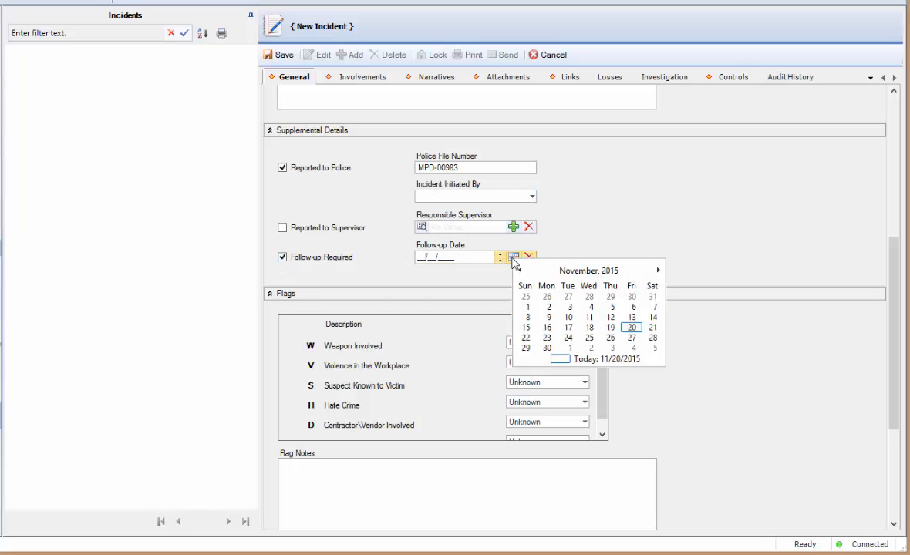
pyautogui.click(657, 270)
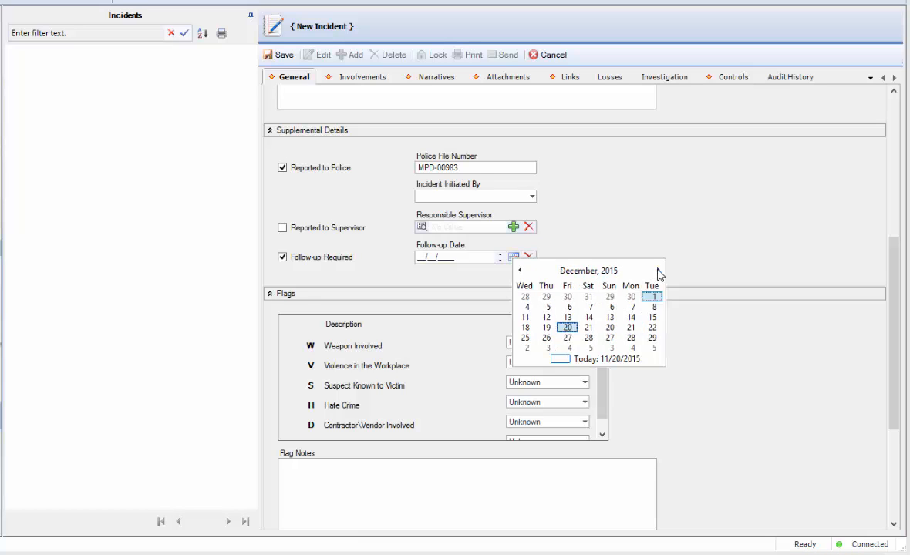
pyautogui.click(632, 317)
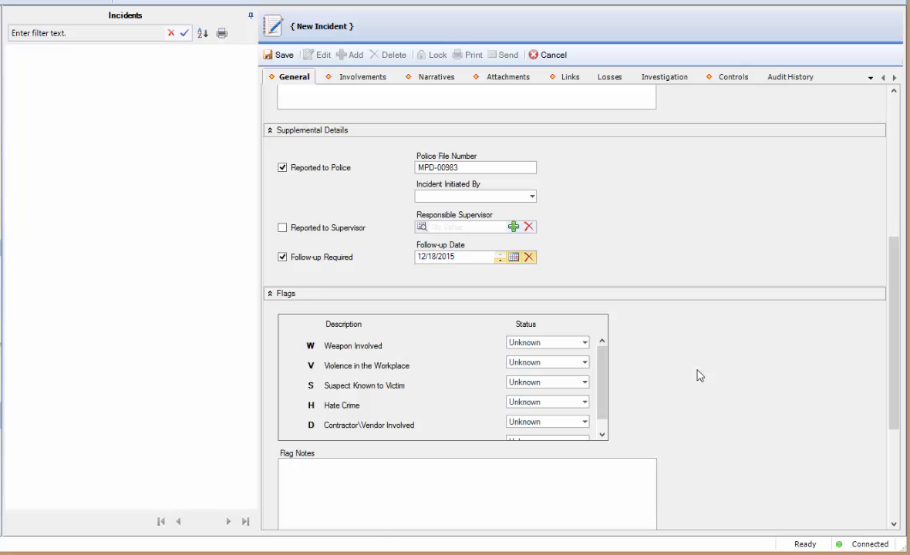
# - Check the flags and user defined fields, and save the new incident record
pyautogui.moveTo(891, 398); pyautogui.dragTo(894, 505)
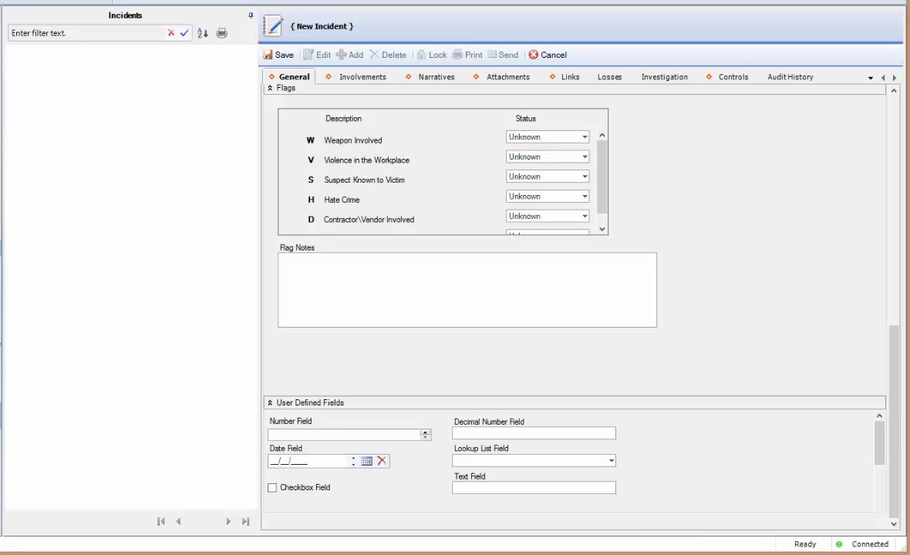
pyautogui.scroll(1, 574, 308)
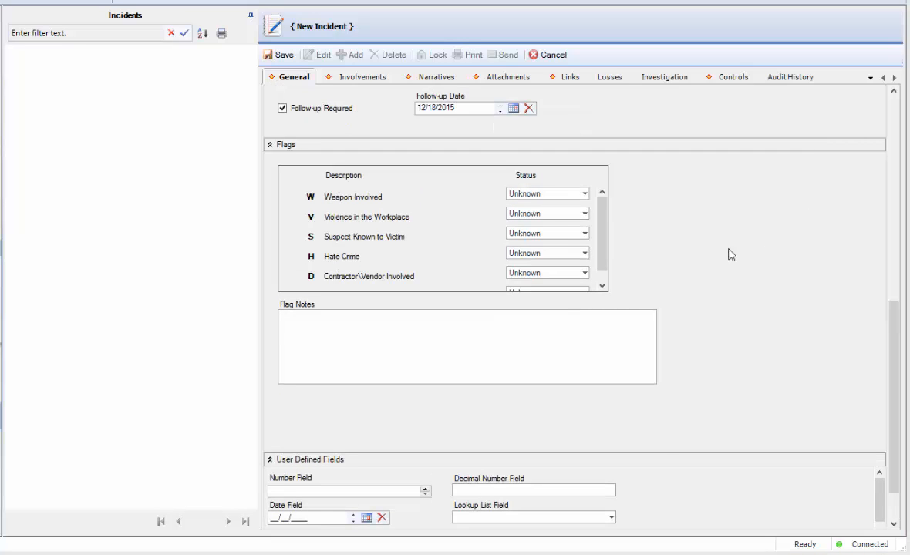
pyautogui.scroll(-1, 894, 494)
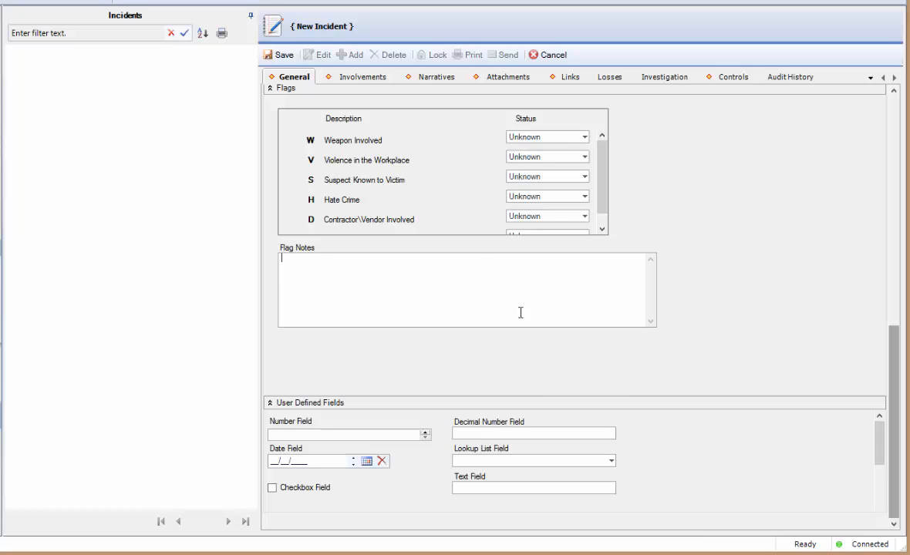
pyautogui.moveTo(892, 355); pyautogui.dragTo(884, 115)
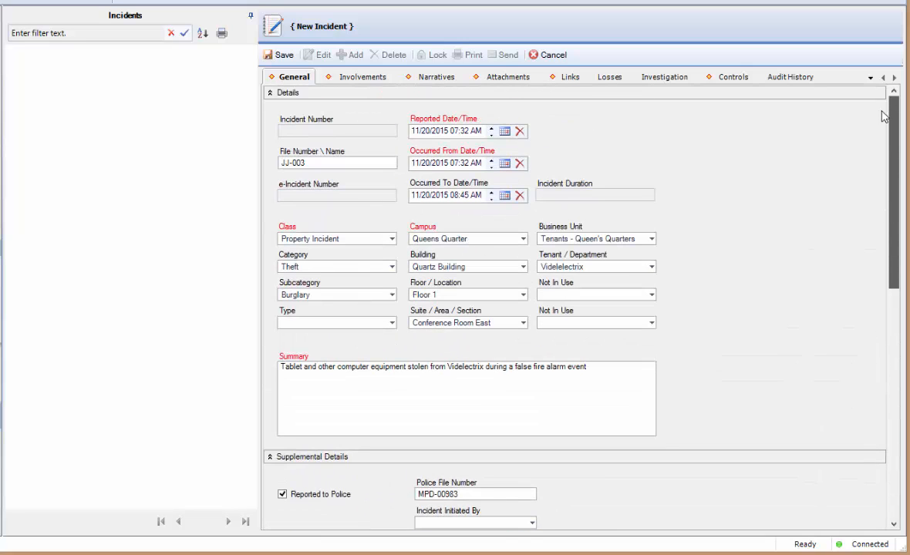
pyautogui.click(284, 56)
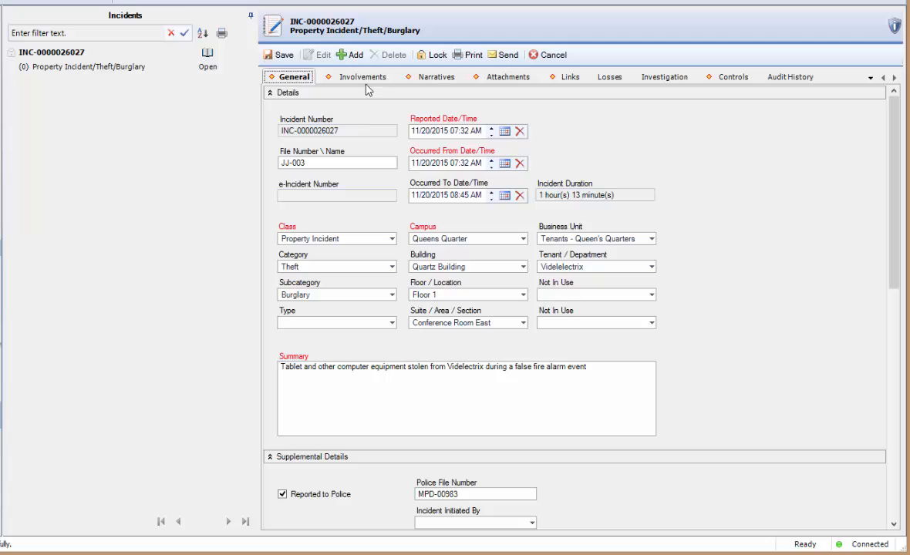
# - Examine the persons, organizations, vehicles and items involved in the saved incident
pyautogui.click(364, 78)
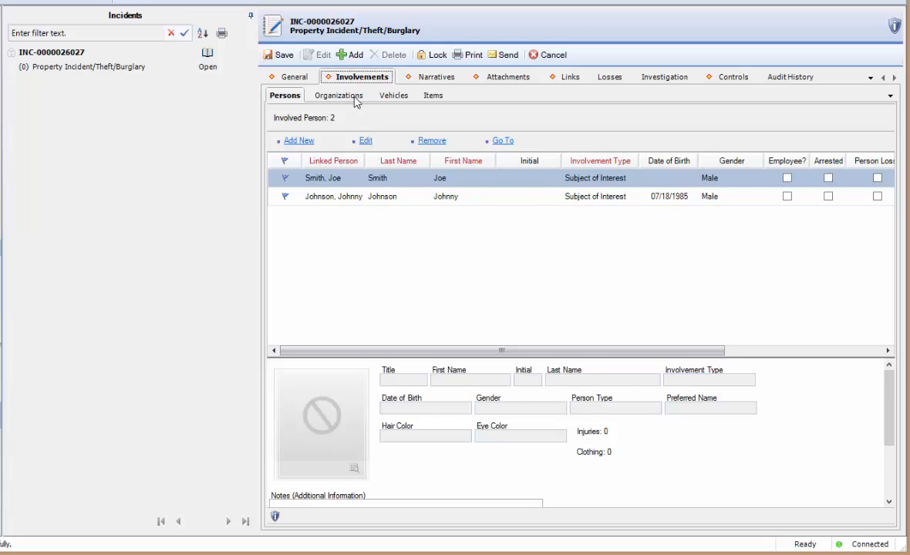
pyautogui.click(339, 95)
pyautogui.click(395, 98)
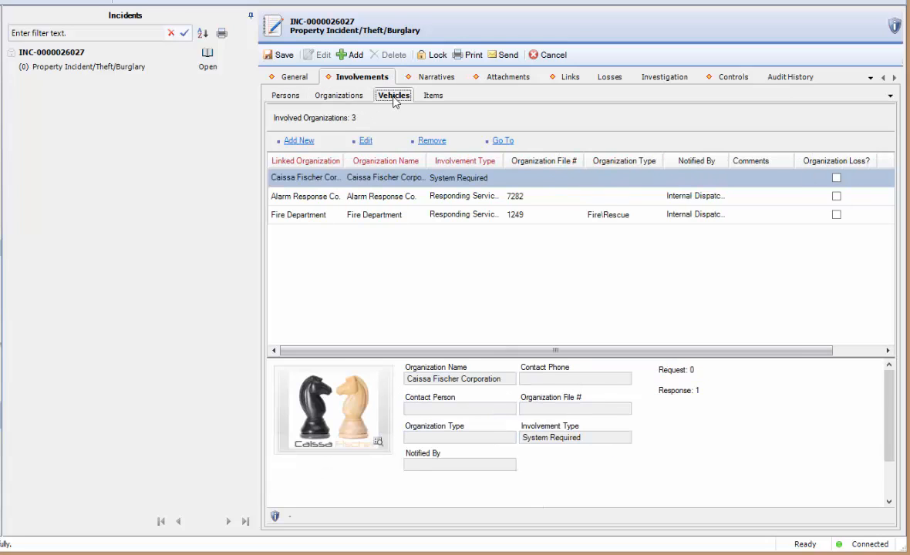
pyautogui.click(432, 96)
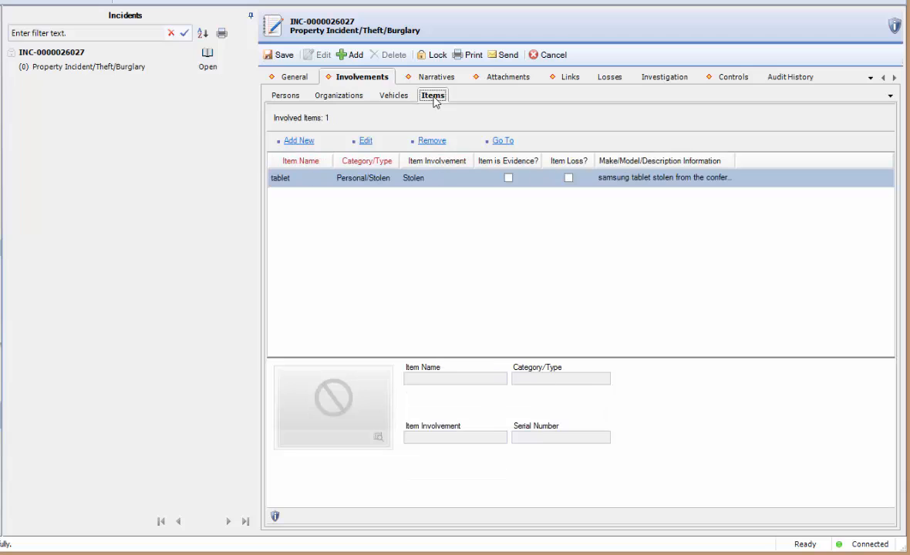
pyautogui.click(390, 98)
pyautogui.click(352, 98)
pyautogui.click(299, 97)
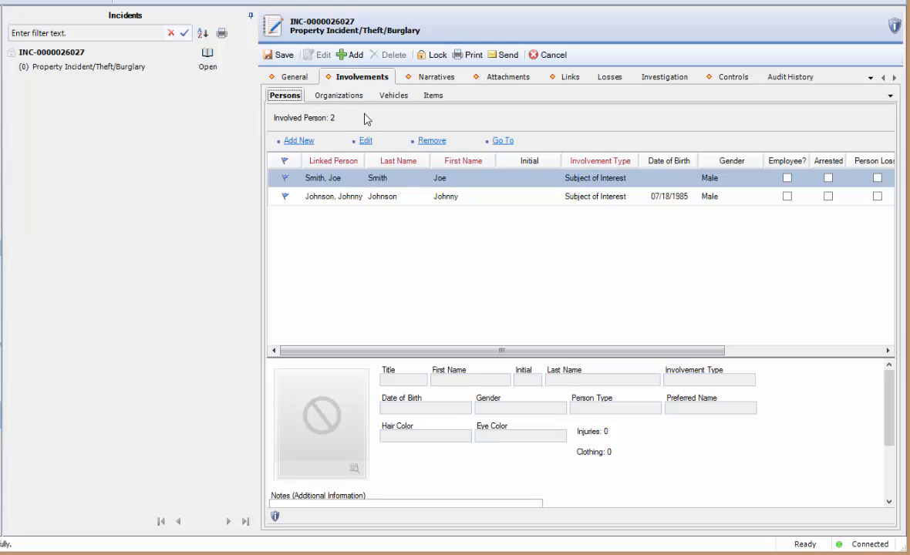
# - Add a Witness Statement narrative describing two men hurriedly removing computer equipment from the Videlectrix store and driving away in a grey car
pyautogui.click(435, 82)
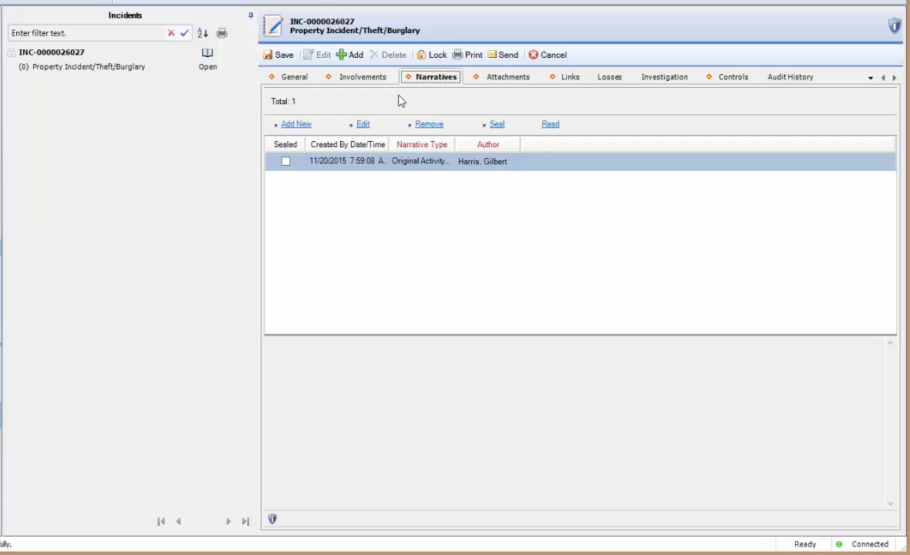
pyautogui.click(374, 178)
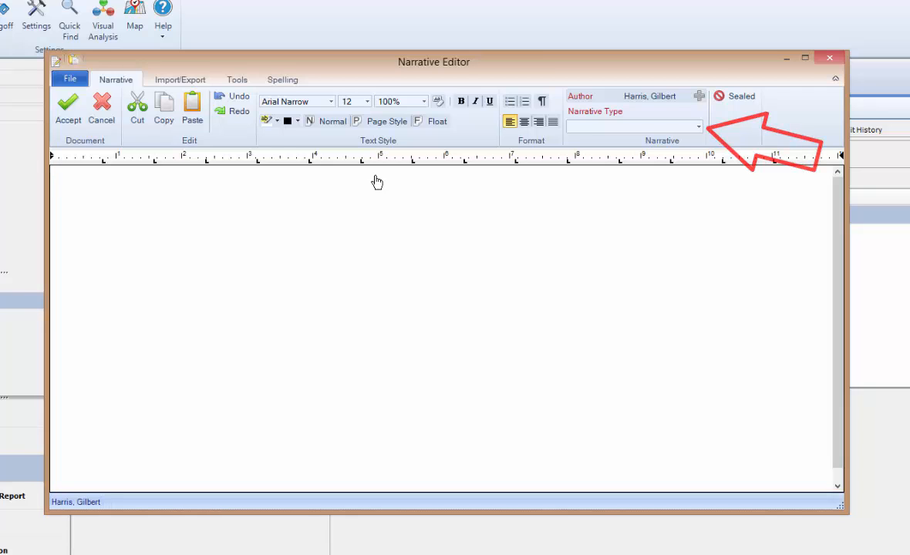
pyautogui.click(698, 127)
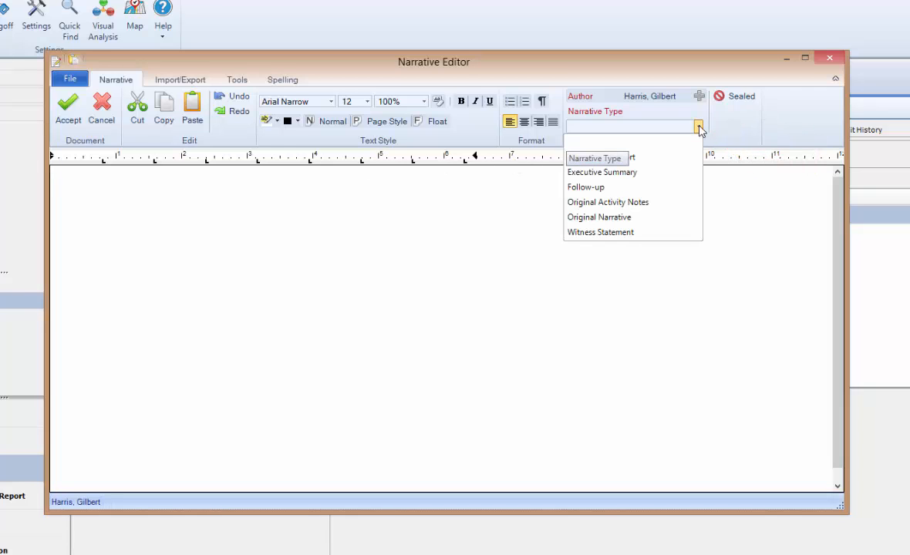
pyautogui.click(685, 231)
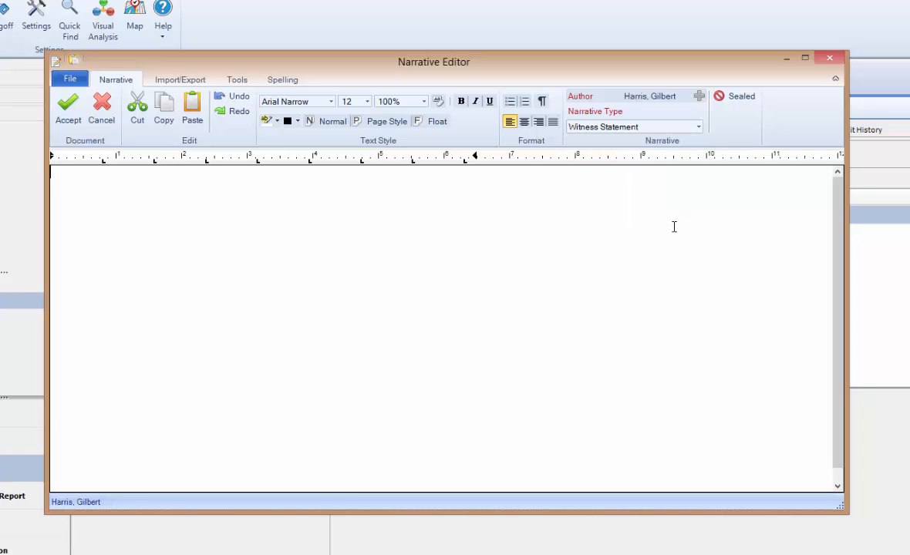
pyautogui.write('Witness saw two men removing computer equipment from the Videlectrix store in a hurried fashion. They were then seen driving away from the building in a grey car.')
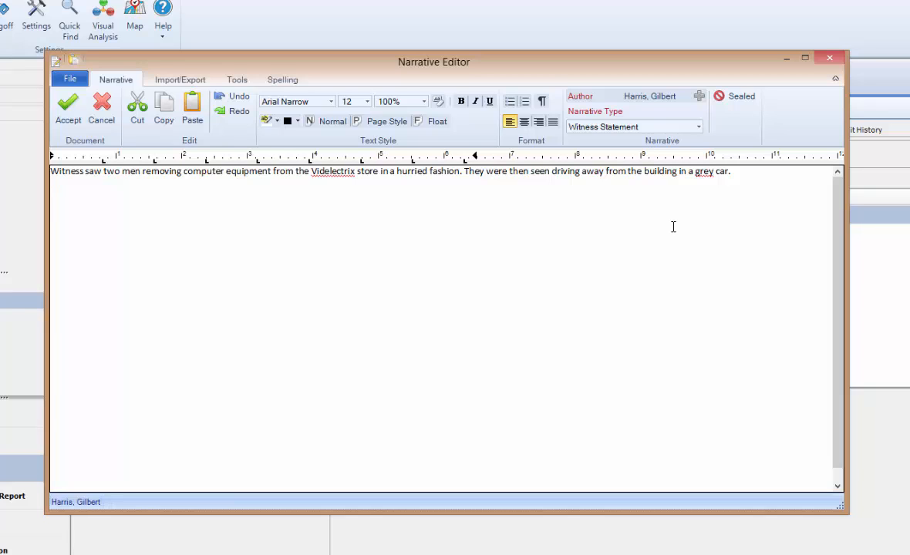
# - Check the narrative editor's import/export, formatting and spelling tools, and accept the witness statement
pyautogui.click(177, 85)
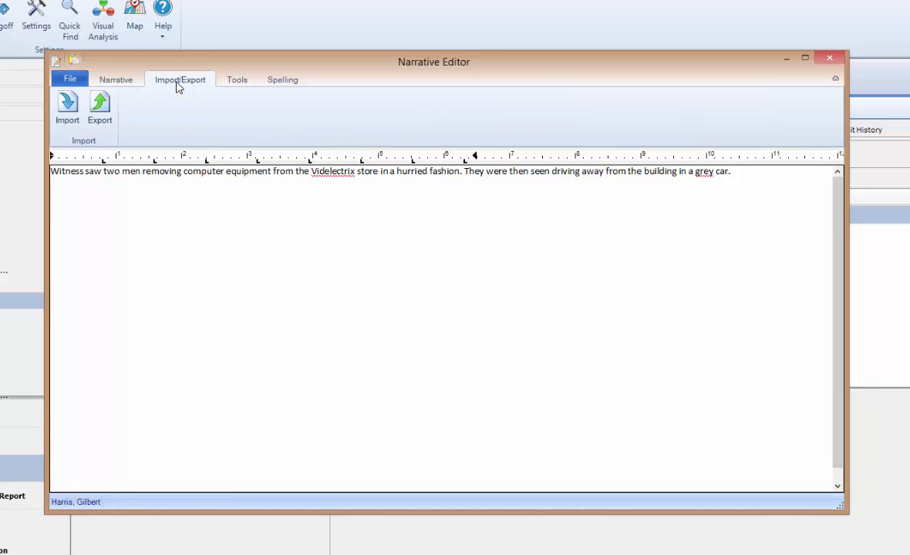
pyautogui.click(233, 86)
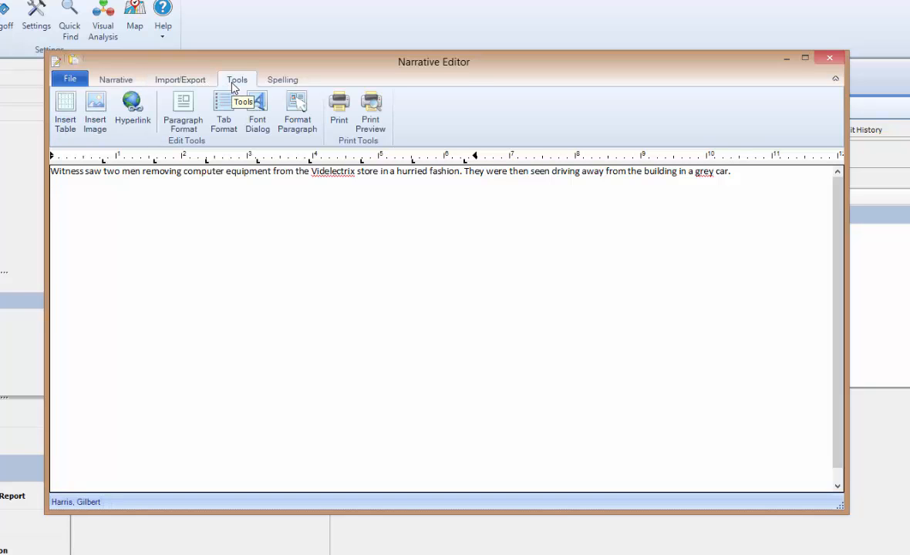
pyautogui.click(291, 85)
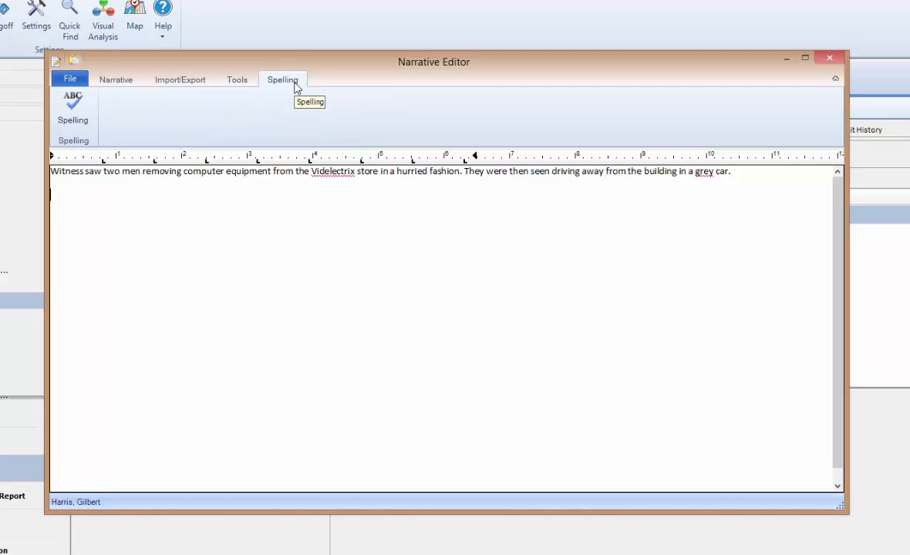
pyautogui.click(113, 85)
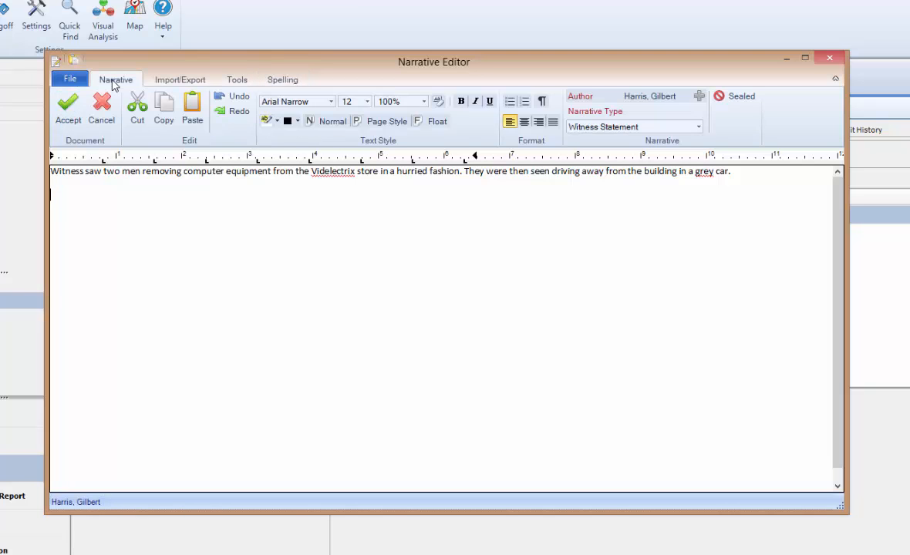
pyautogui.click(68, 112)
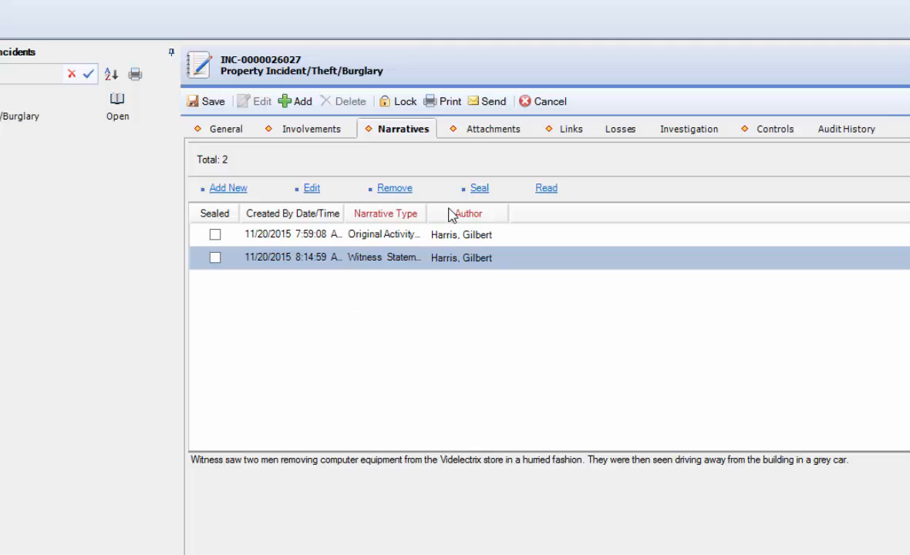
# - Examine the incident's attached pictures and files and the details of its source activity link
pyautogui.click(496, 133)
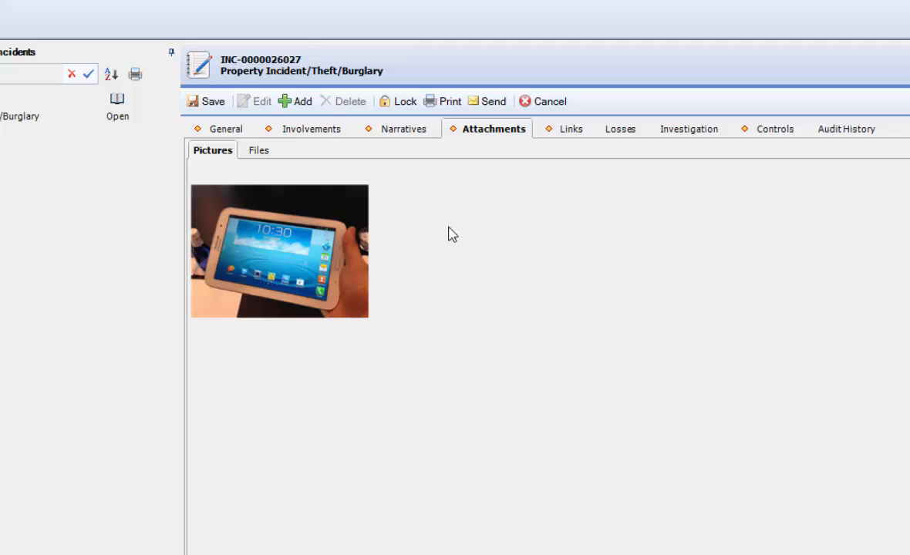
pyautogui.click(258, 151)
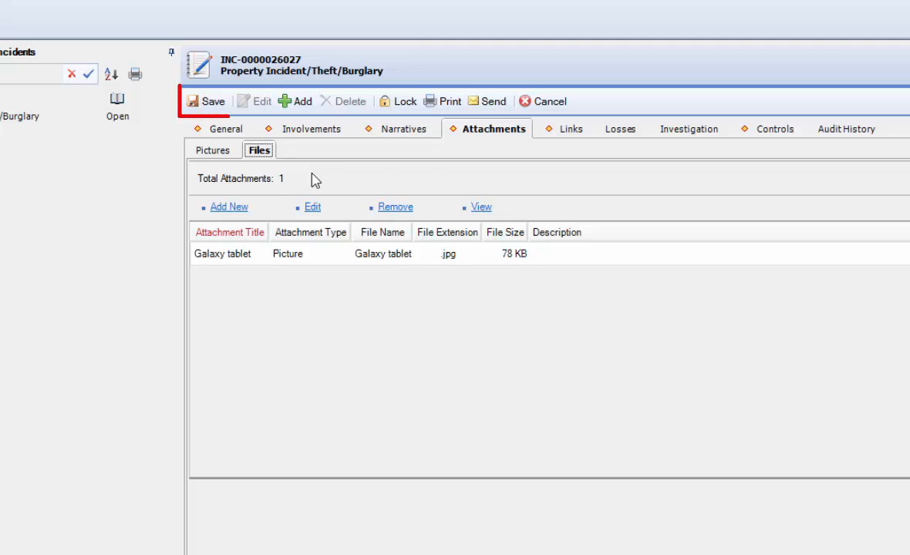
pyautogui.click(571, 129)
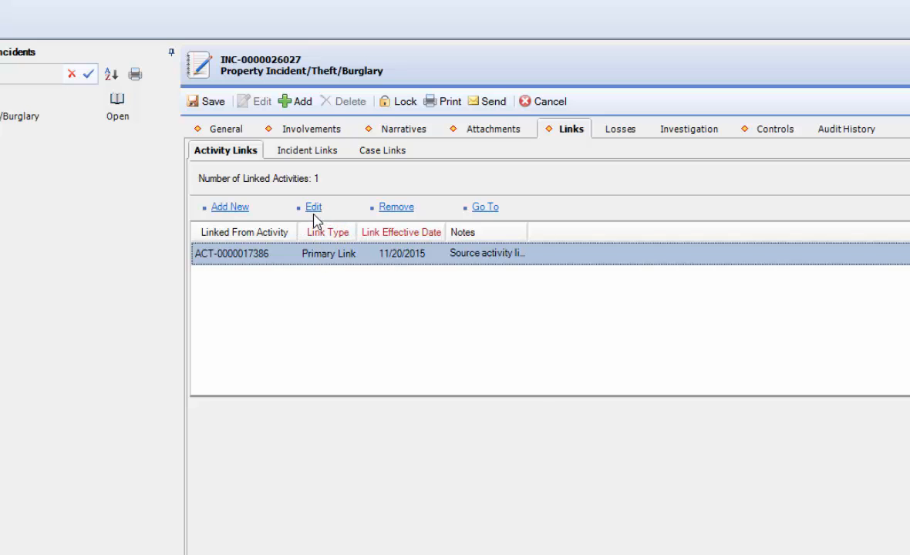
pyautogui.click(314, 215)
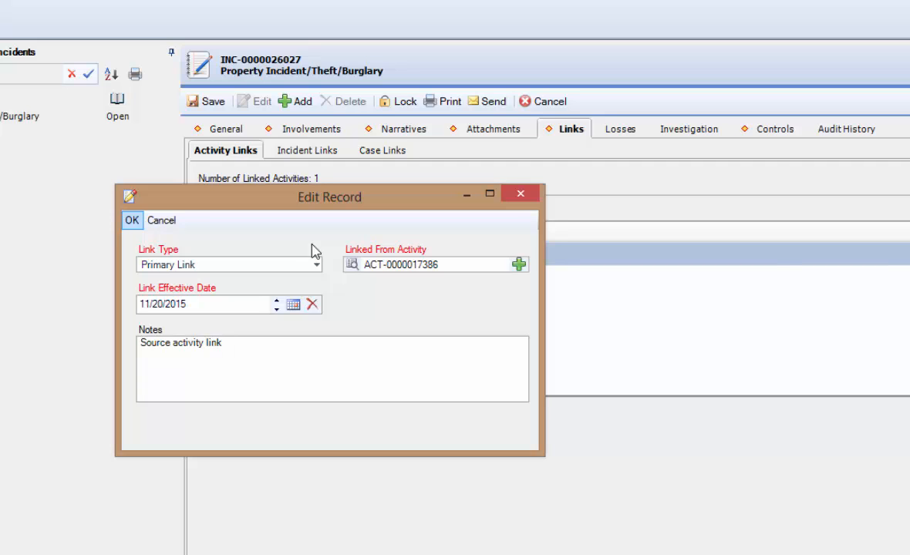
pyautogui.click(522, 196)
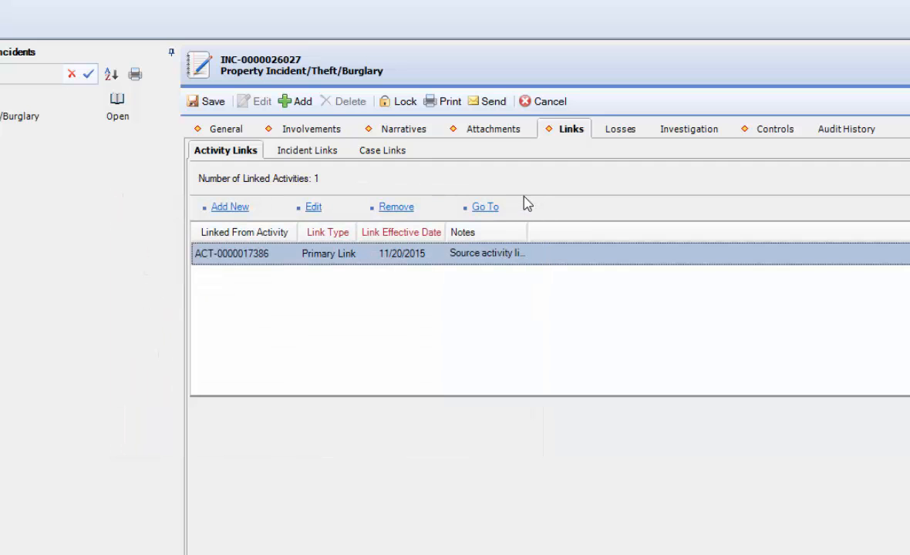
# - Start a loss entry for the incident with associated type Item Involvement, associated to the tablet
pyautogui.click(625, 131)
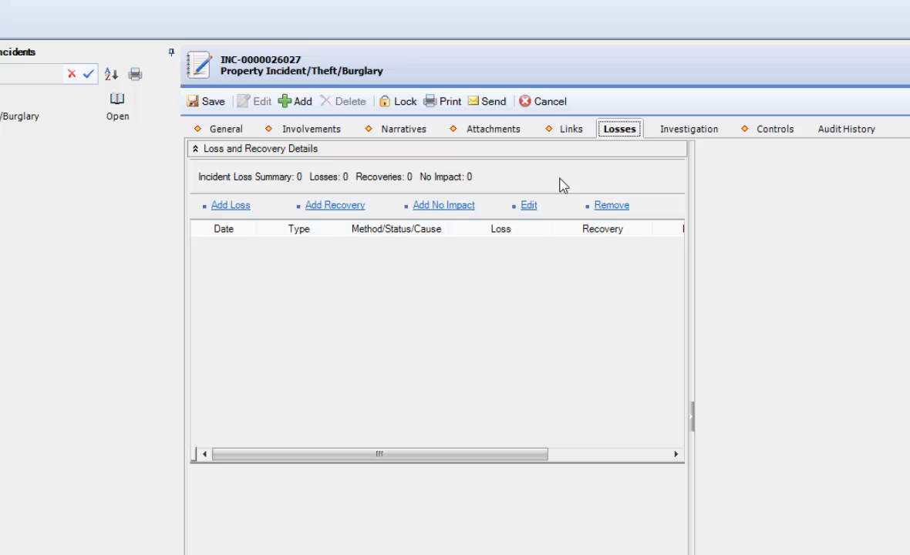
pyautogui.click(238, 208)
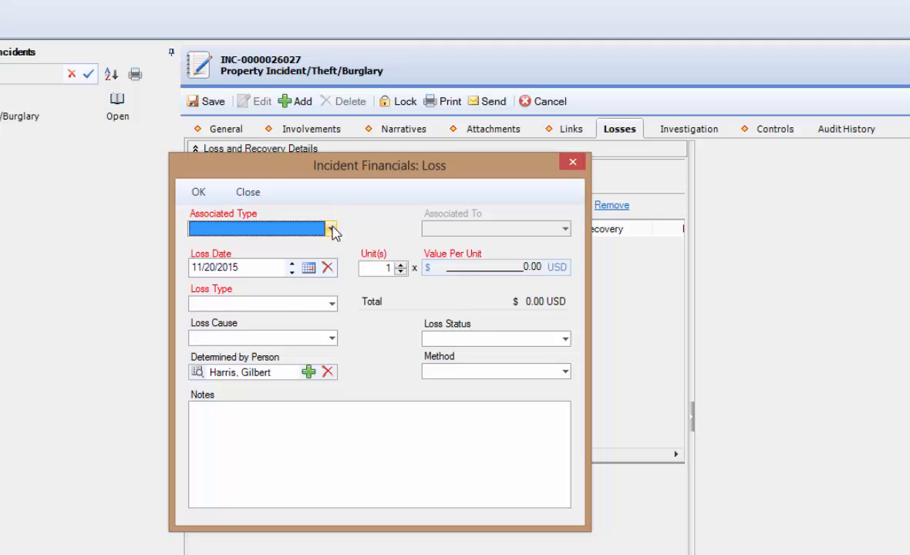
pyautogui.click(330, 229)
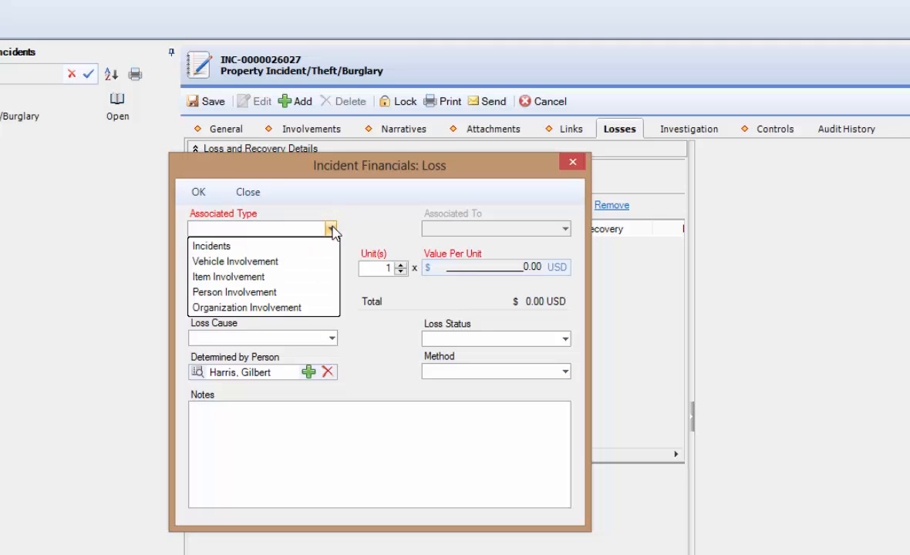
pyautogui.click(322, 279)
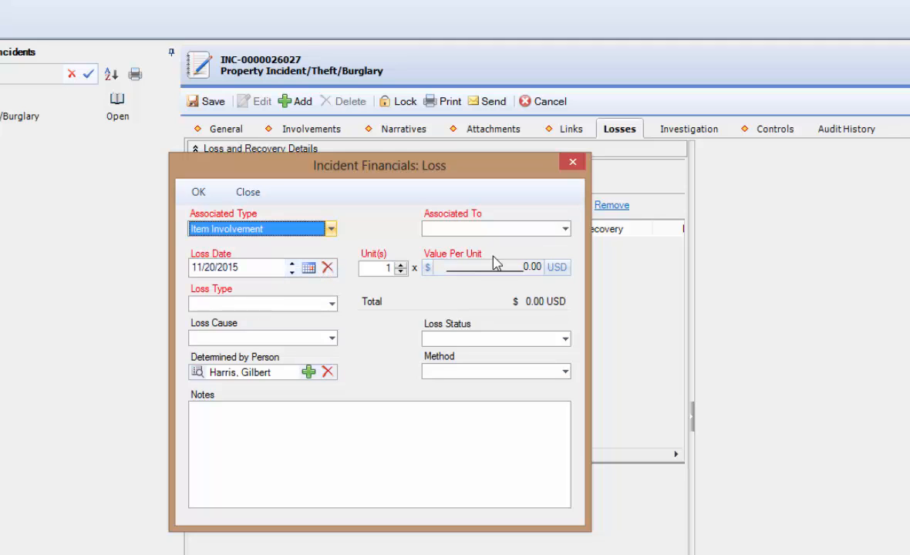
pyautogui.click(560, 230)
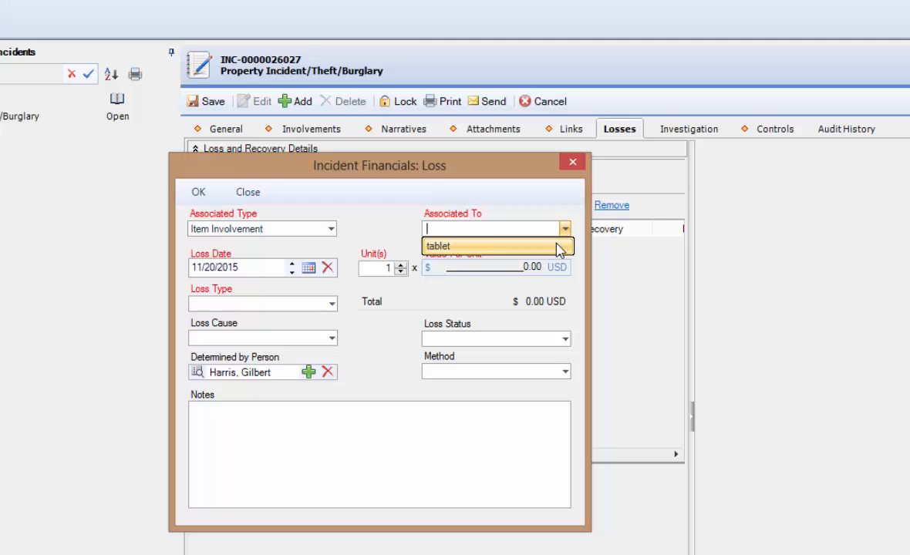
pyautogui.click(558, 246)
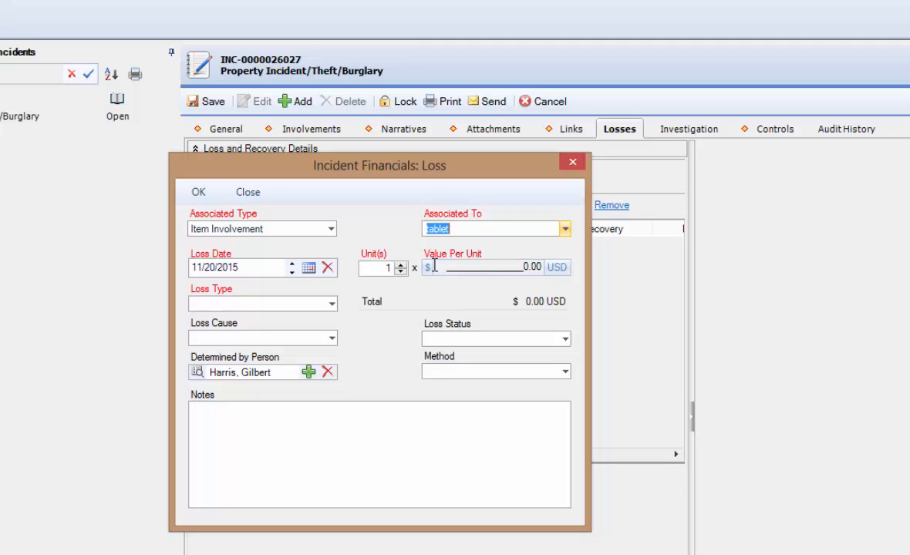
# - Set the loss's value per unit to 350.00 USD, the loss type to Direct and the loss cause to Law\Statute
pyautogui.click(511, 264)
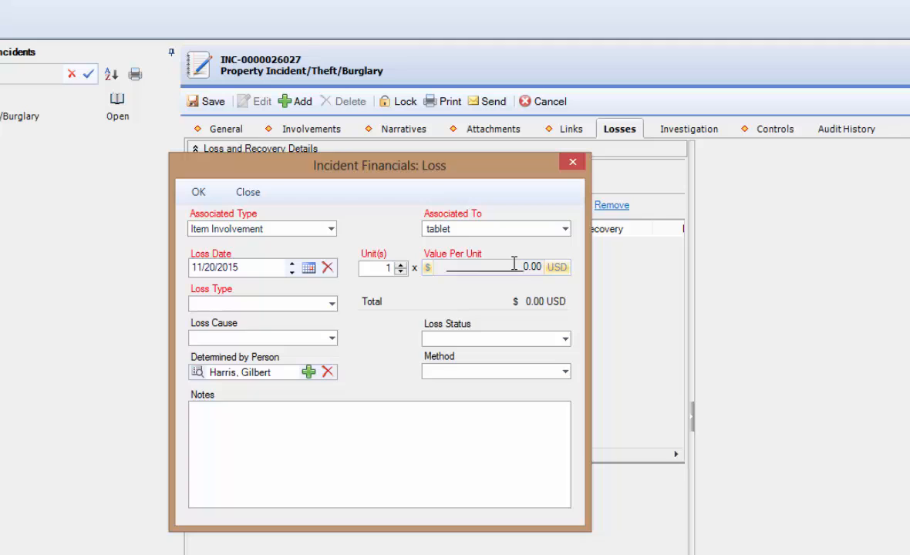
pyautogui.write('30')
pyautogui.write('5')
pyautogui.click(330, 304)
pyautogui.click(320, 330)
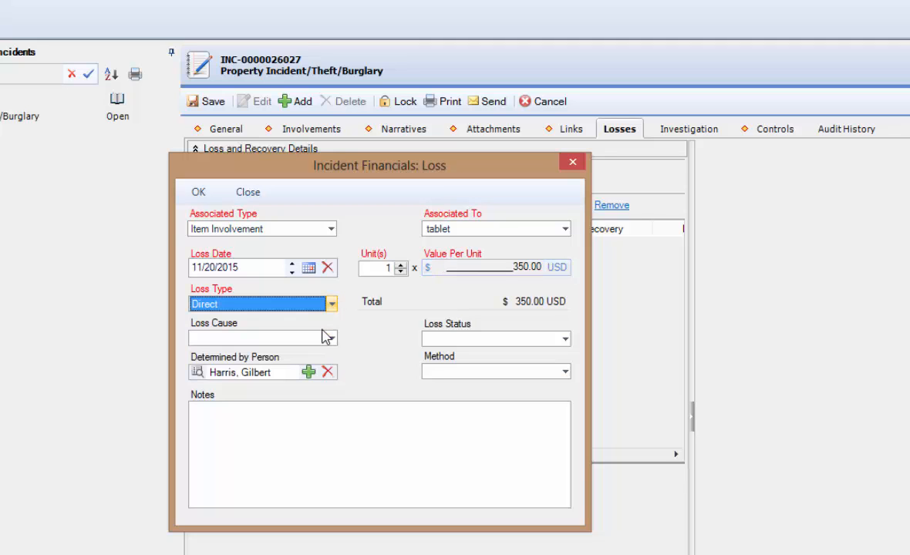
pyautogui.click(331, 339)
pyautogui.click(312, 420)
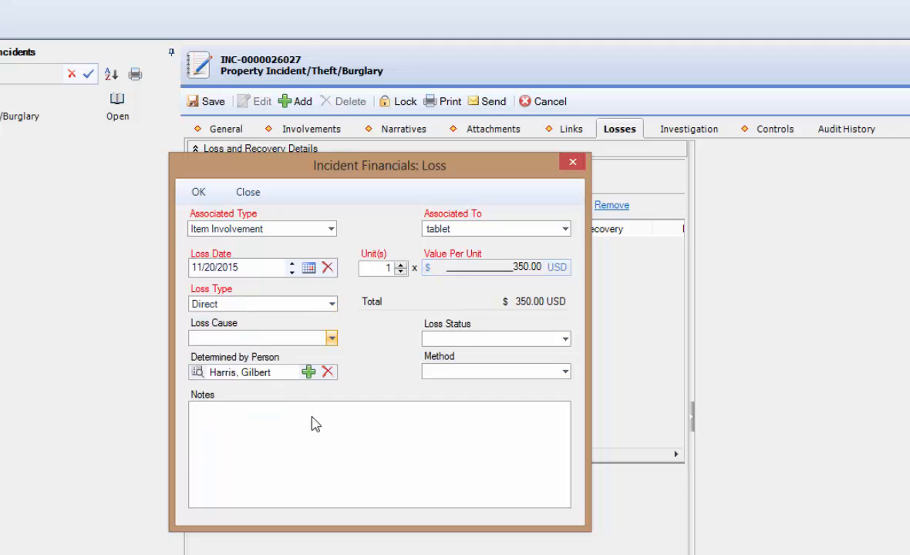
# - Set the loss status to Stolen and the method to Theft, and add the loss to the incident
pyautogui.click(565, 339)
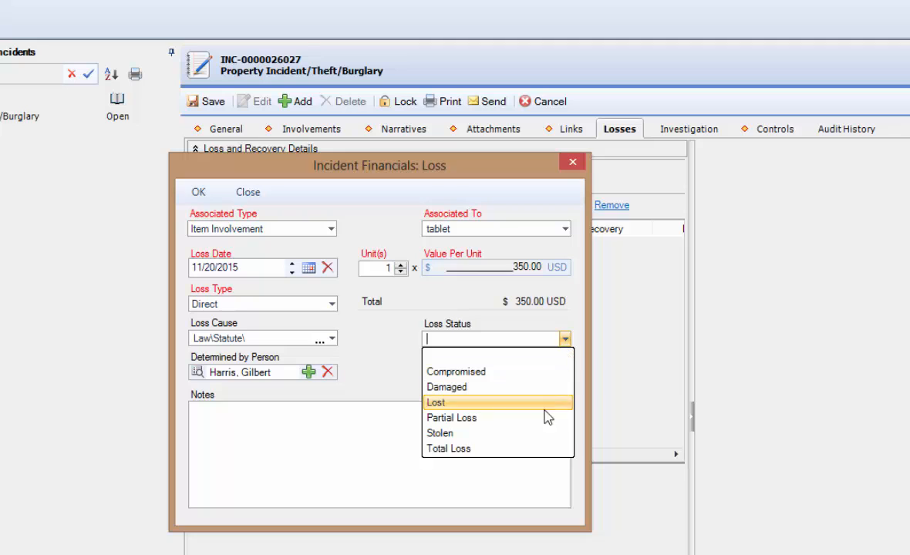
pyautogui.click(541, 431)
pyautogui.click(565, 371)
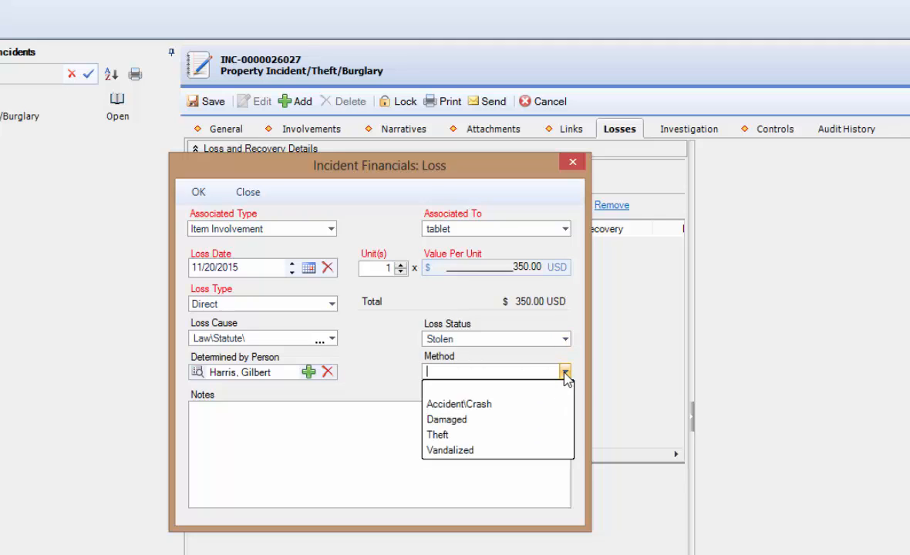
pyautogui.click(552, 436)
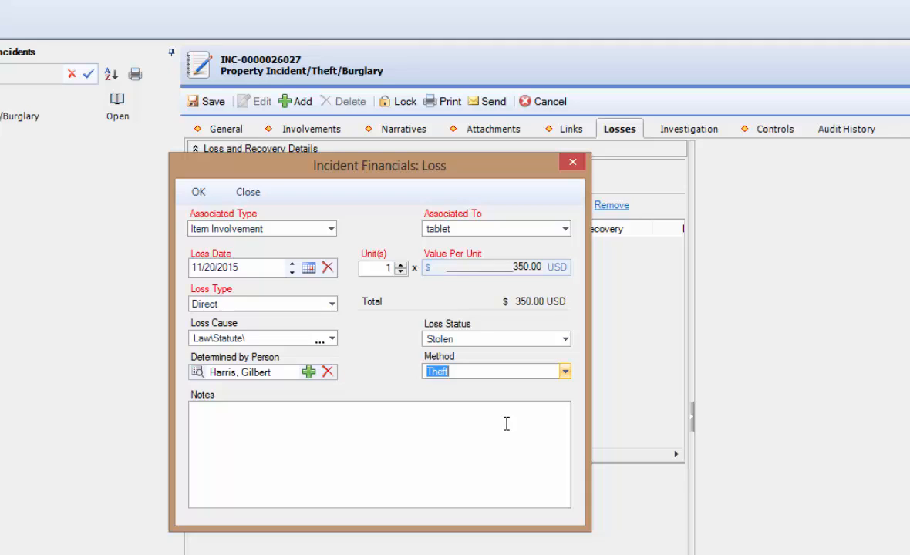
pyautogui.click(203, 196)
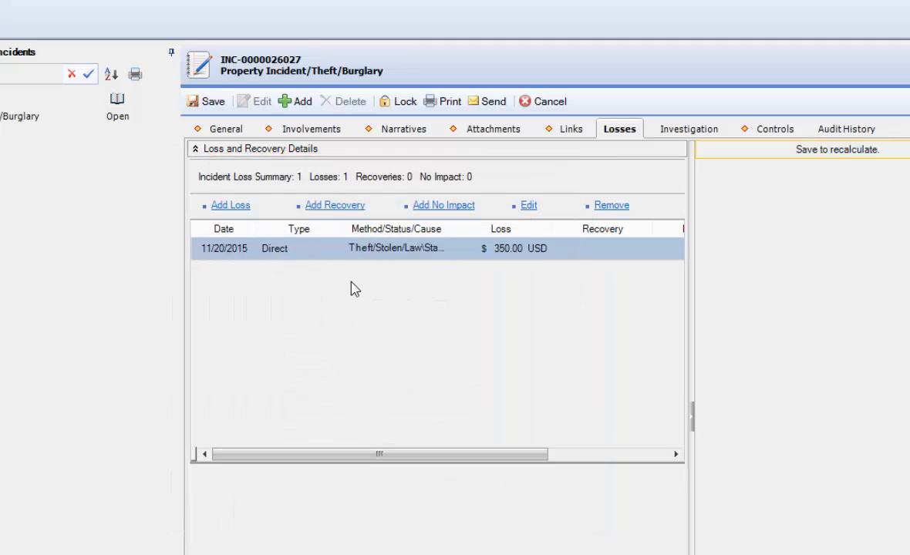
# - Start a recovery entry with associated type Person Involvement, associated to the second listed involved person
pyautogui.click(320, 207)
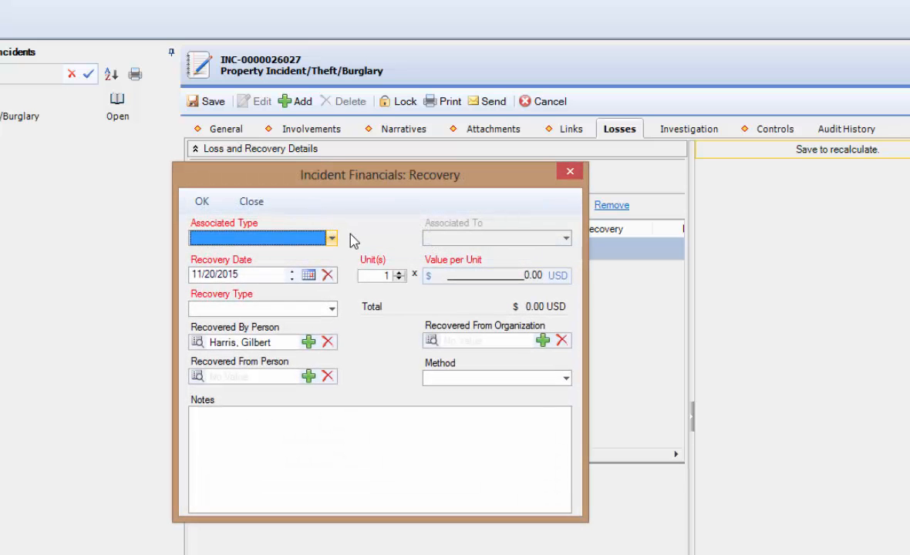
pyautogui.click(331, 239)
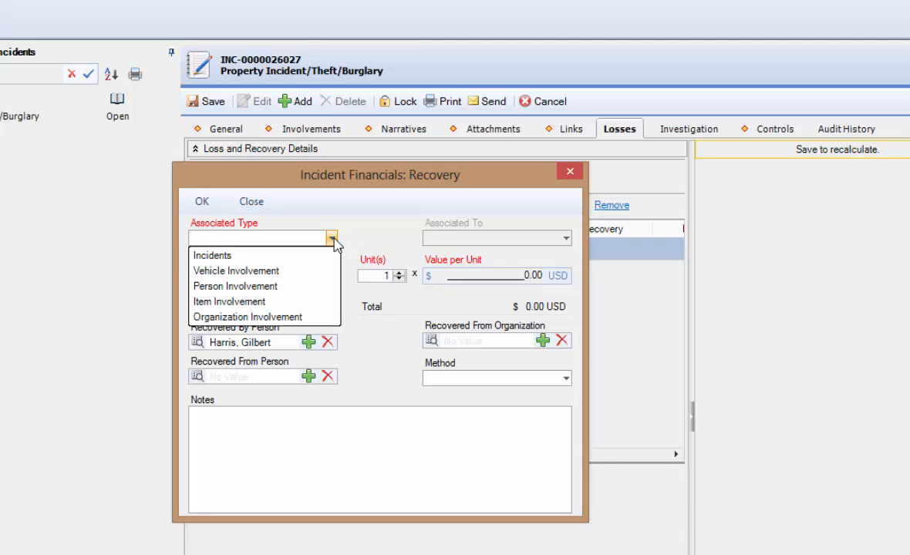
pyautogui.click(318, 285)
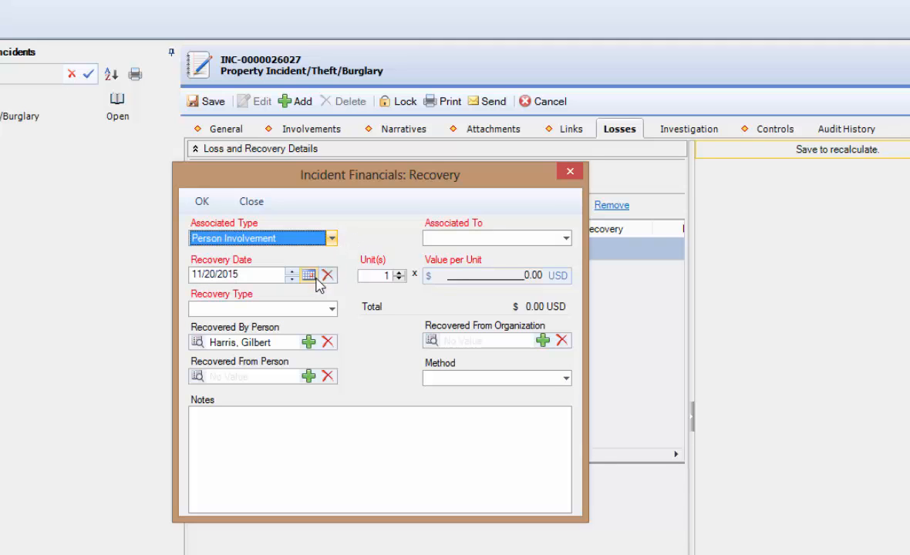
pyautogui.click(566, 239)
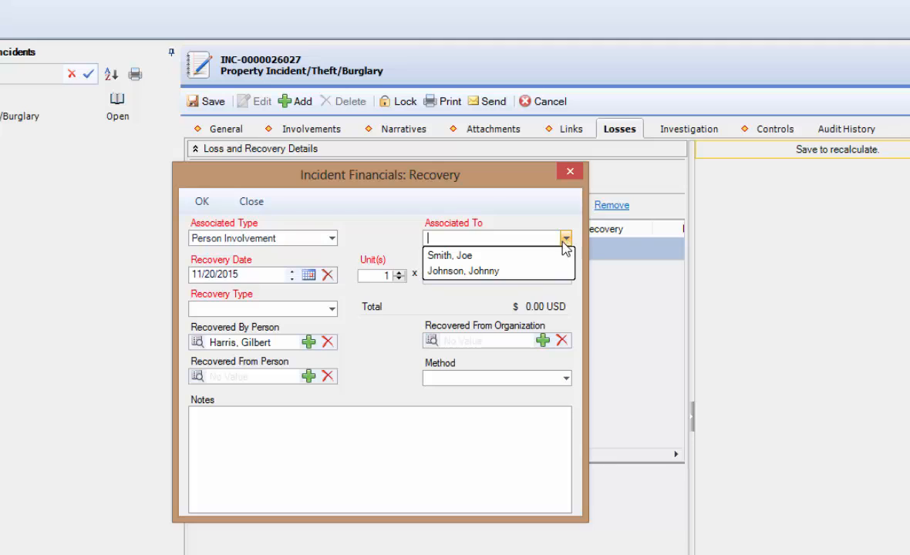
pyautogui.click(549, 270)
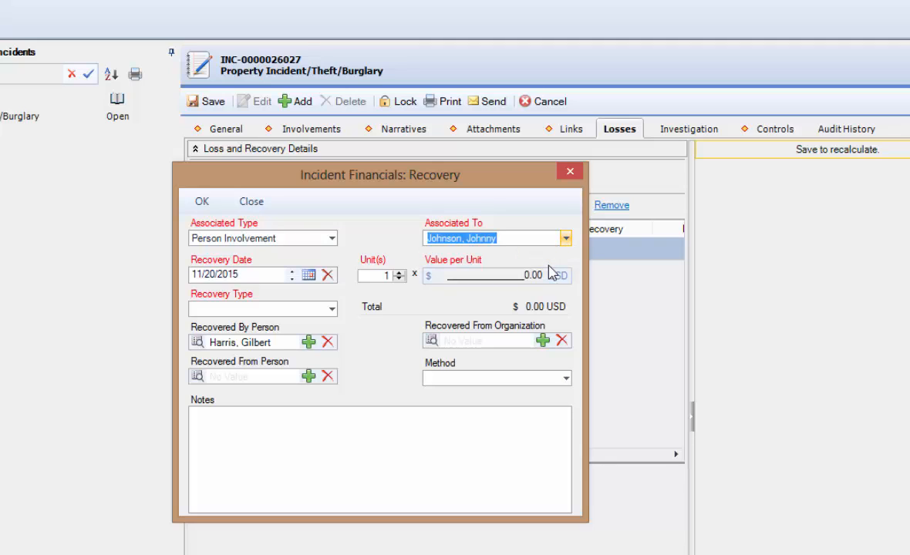
# - Set the recovery's value per unit to 350.00 USD and the recovery type to Actual Total Value Recovery
pyautogui.click(533, 275)
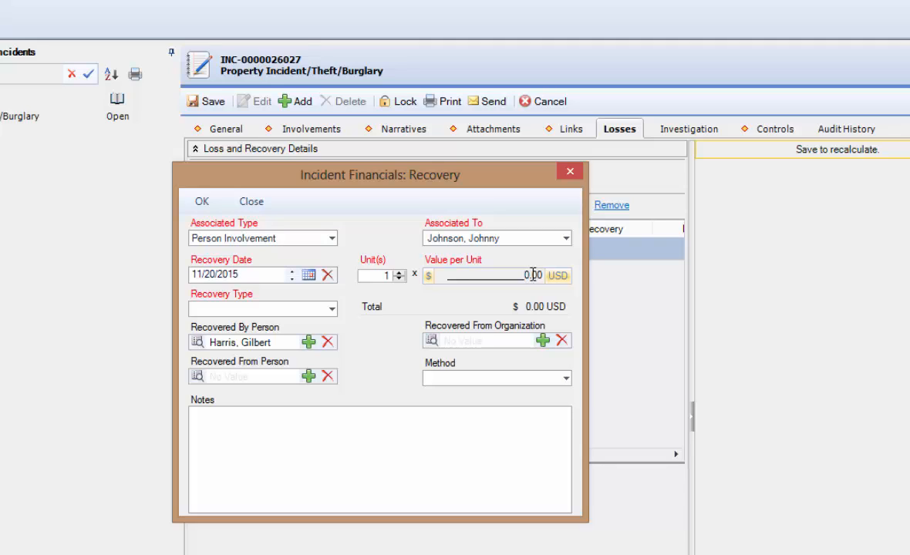
pyautogui.write('350')
pyautogui.click(330, 309)
pyautogui.click(327, 356)
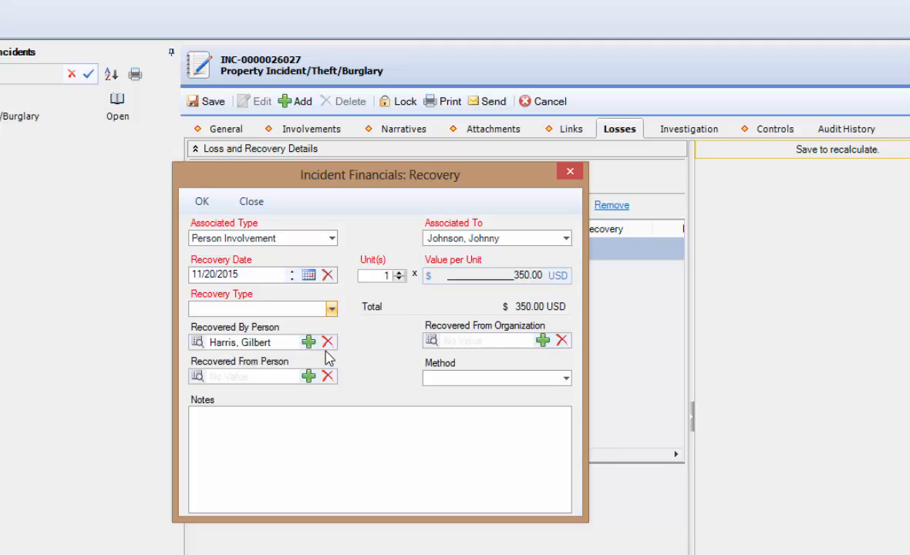
# - Enter the associated person as Recovered From Person, set the method to Court Order, and add the recovery to the incident
pyautogui.click(290, 376)
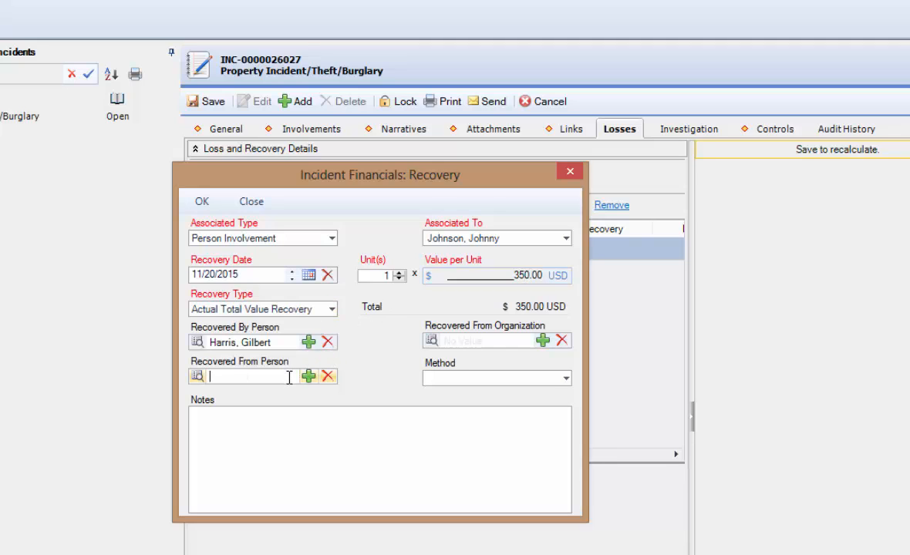
pyautogui.write('johnny')
pyautogui.press('Down')
pyautogui.press('Return')
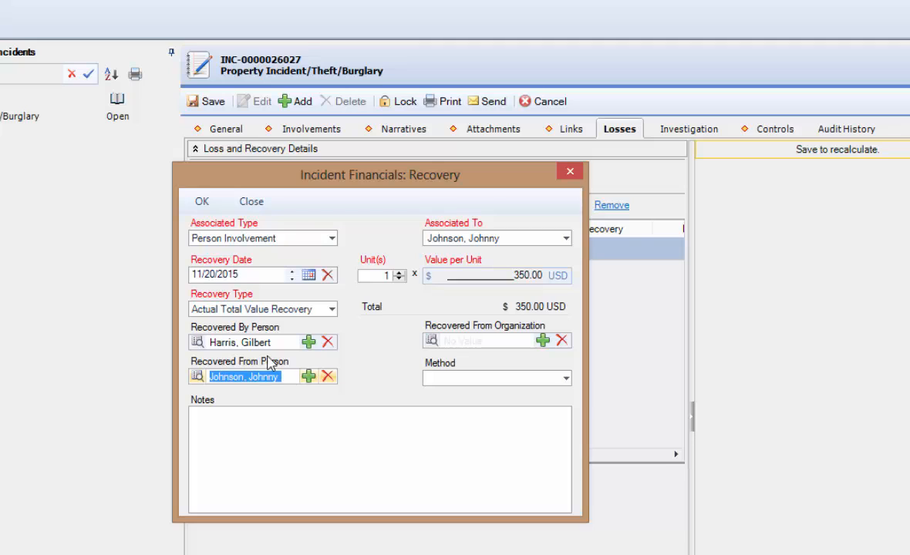
pyautogui.click(566, 378)
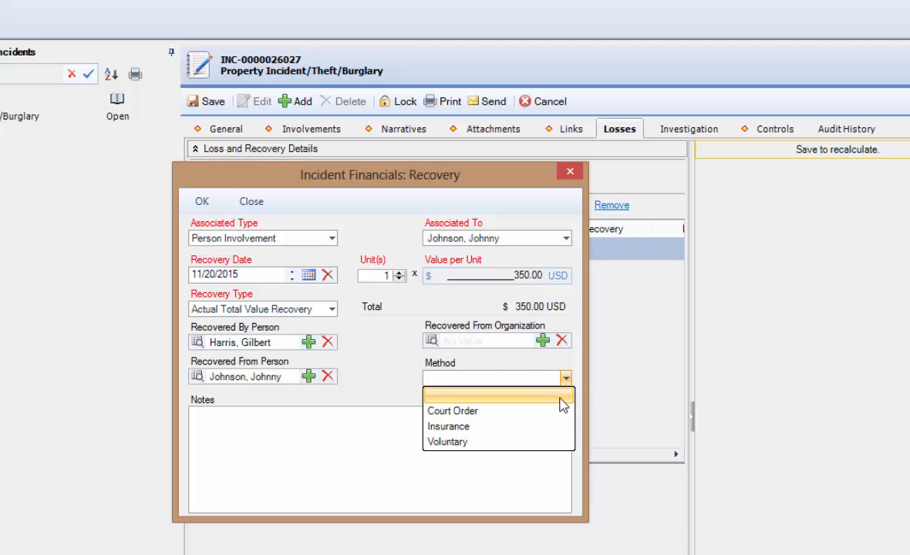
pyautogui.click(546, 442)
pyautogui.click(556, 410)
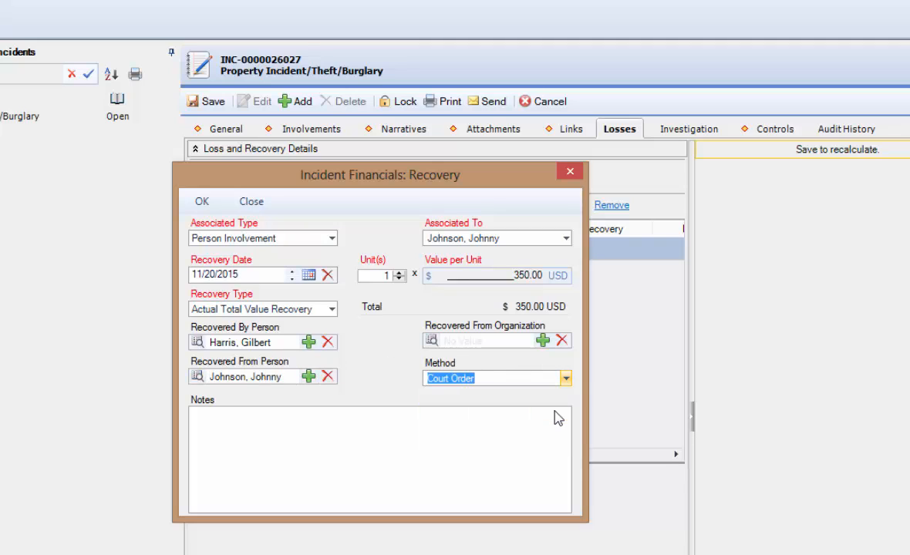
pyautogui.click(202, 202)
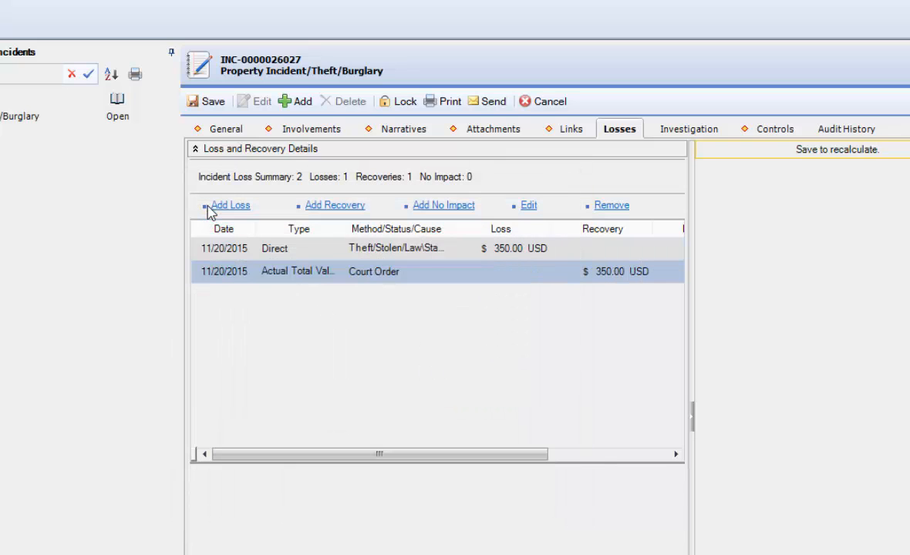
pyautogui.click(436, 209)
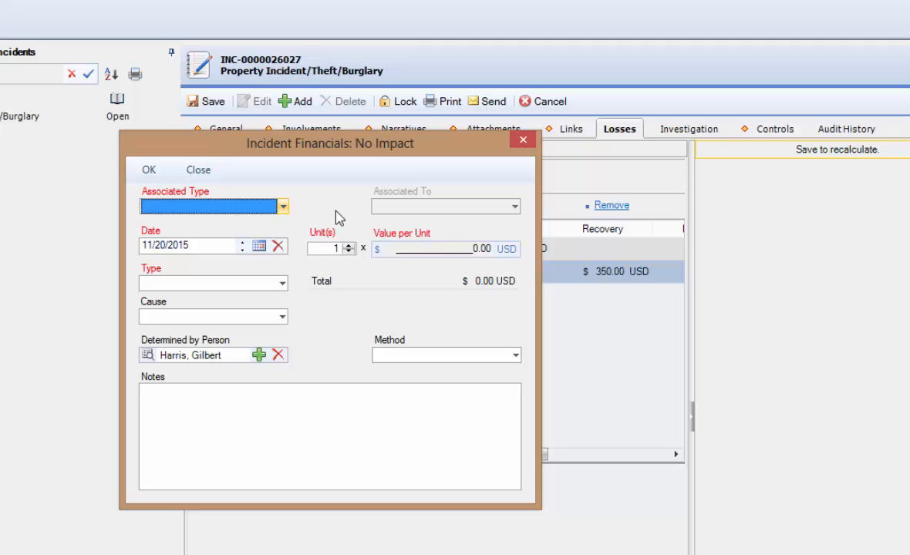
pyautogui.click(201, 173)
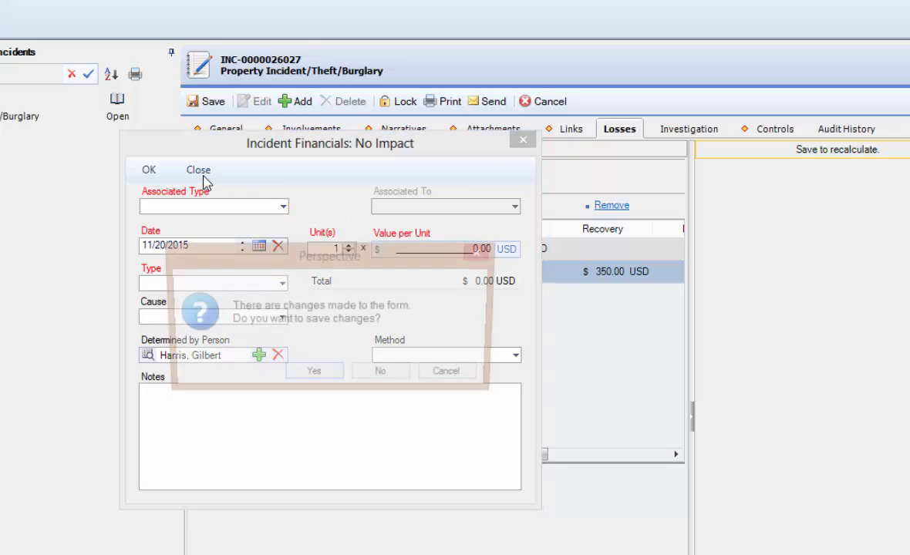
pyautogui.click(381, 373)
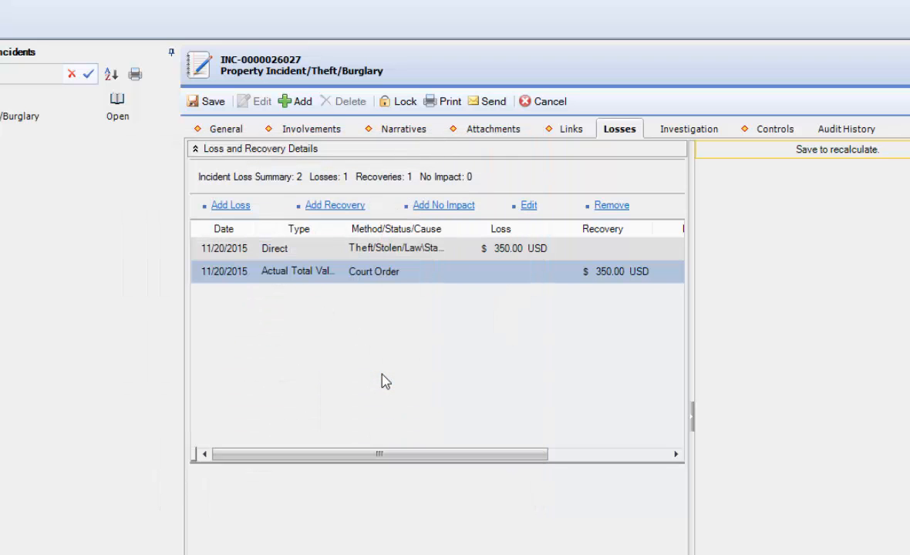
# - Save the incident with its loss and recovery entries, and view its investigation details
pyautogui.click(210, 101)
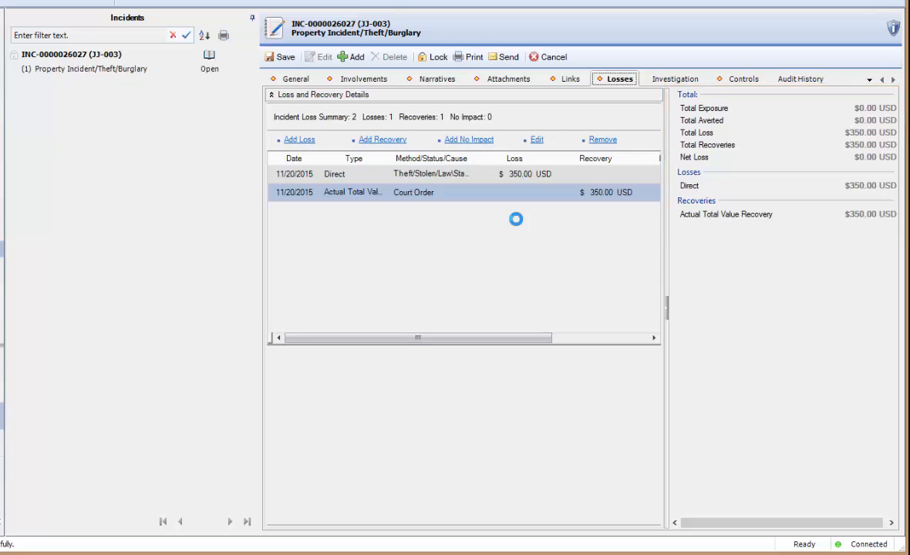
pyautogui.click(677, 81)
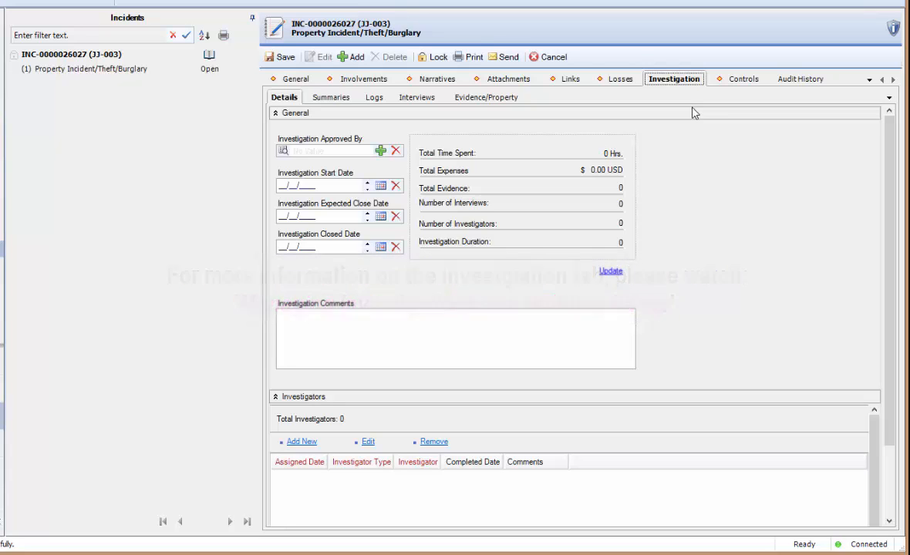
# - Set the incident disposition to Waiting for Approval in the incident's control details
pyautogui.click(735, 82)
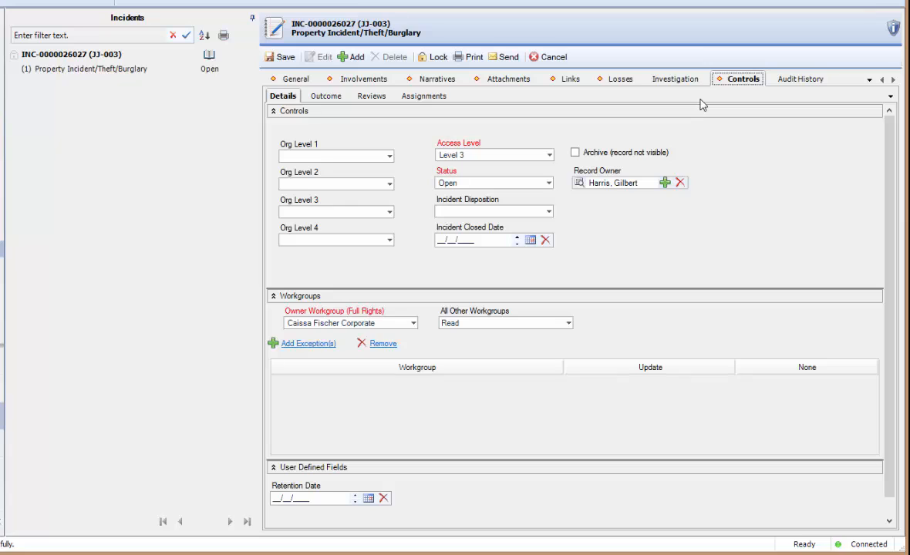
pyautogui.click(548, 211)
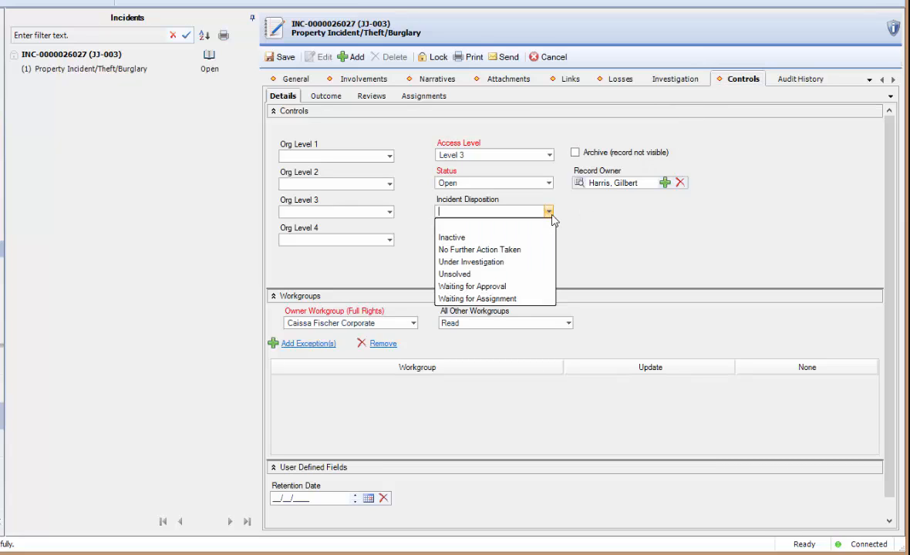
pyautogui.click(546, 286)
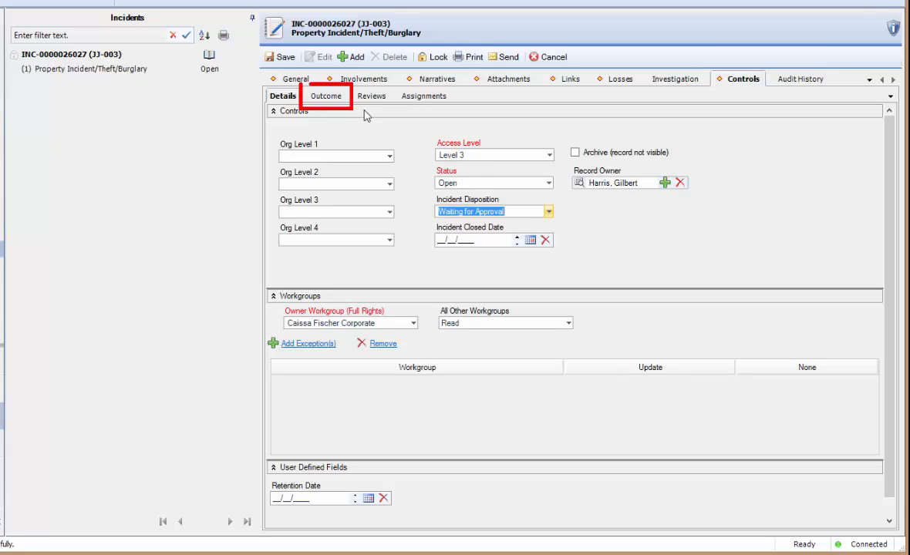
# - View the outcome fields and the list of reviews in the incident's controls
pyautogui.click(341, 99)
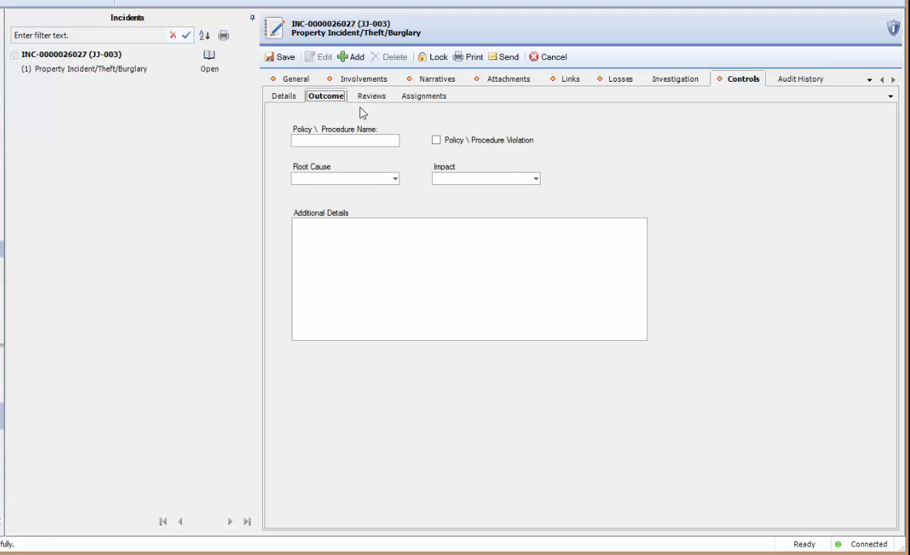
pyautogui.click(373, 97)
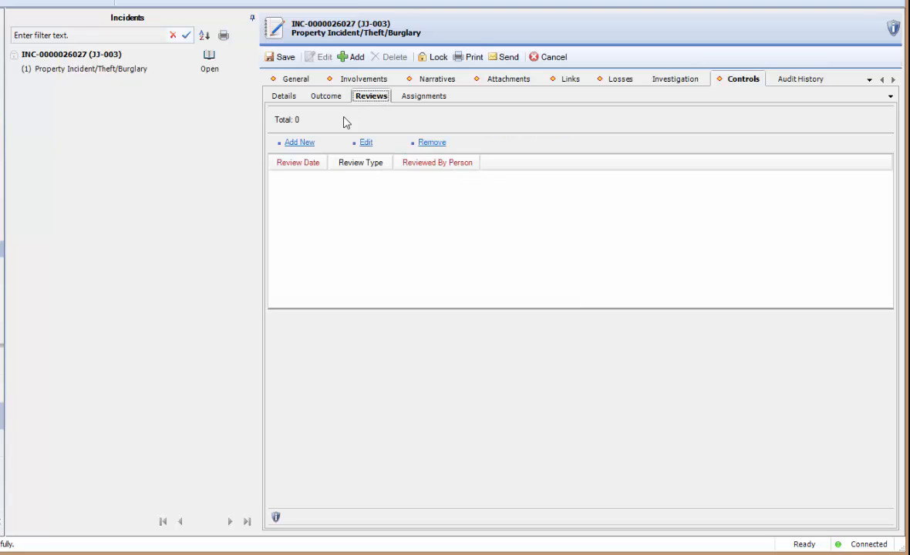
pyautogui.click(309, 143)
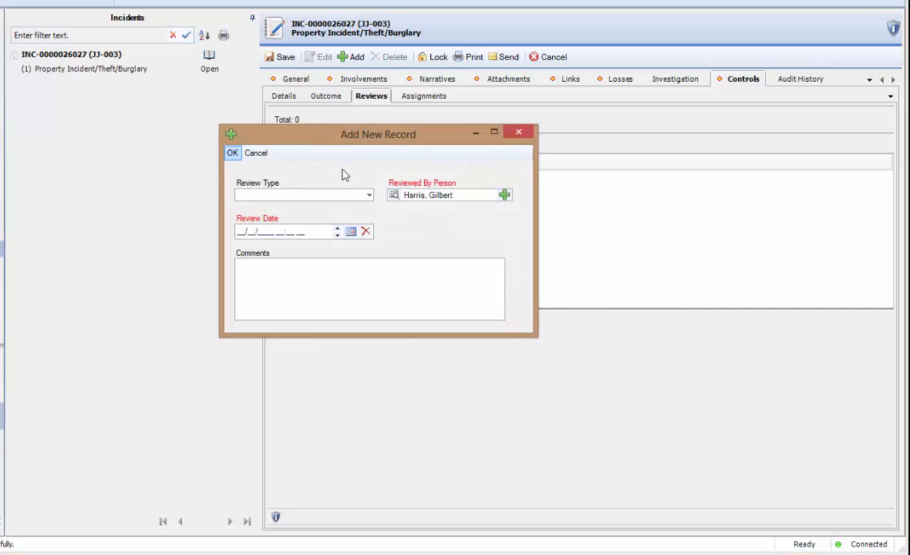
pyautogui.click(369, 196)
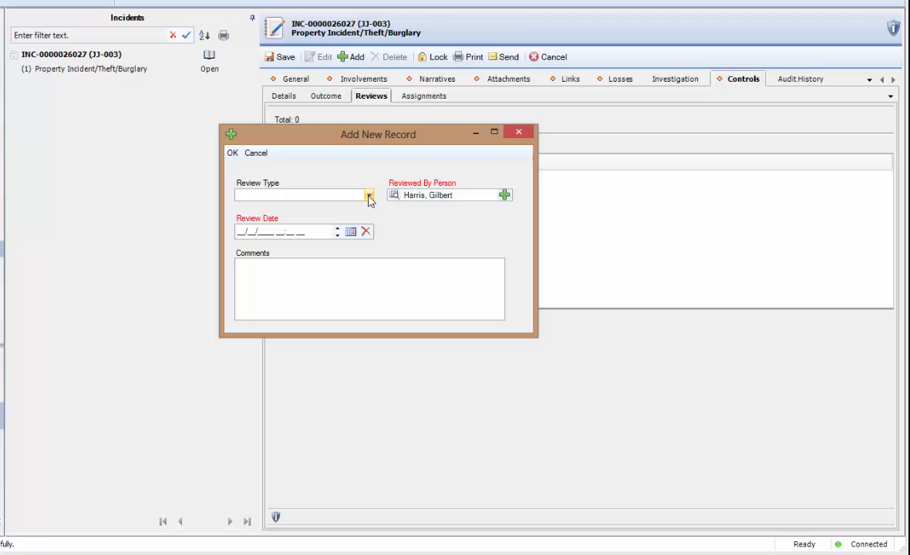
pyautogui.click(255, 153)
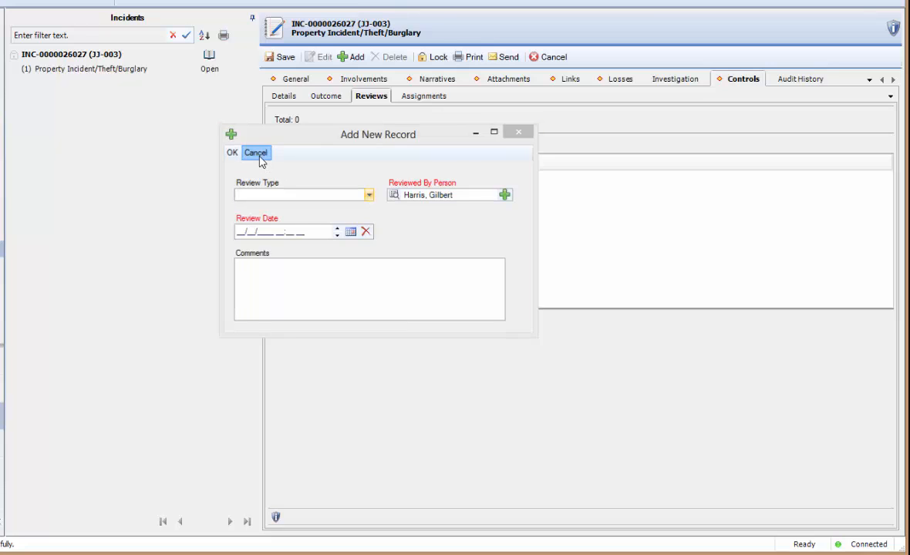
# - View the incident's assignments and retrieve the audit history of the burglary record
pyautogui.click(421, 96)
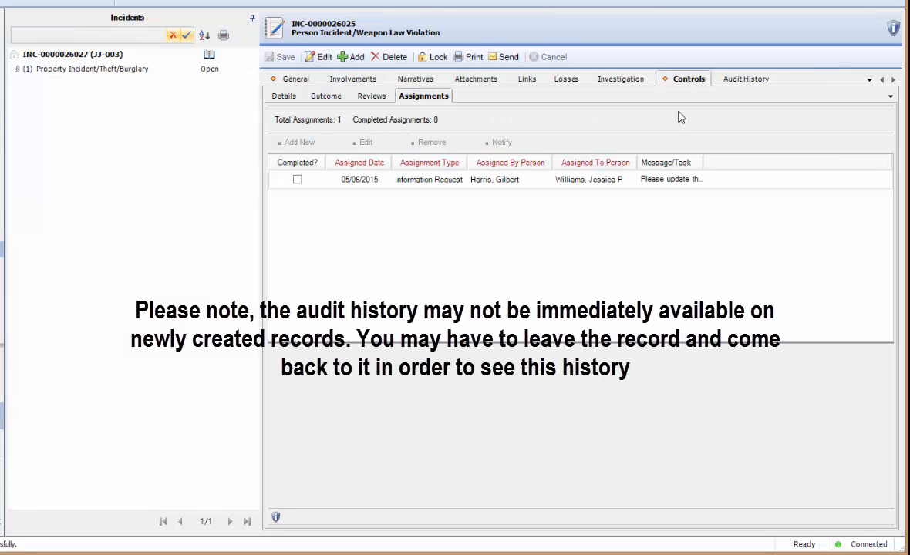
pyautogui.click(755, 82)
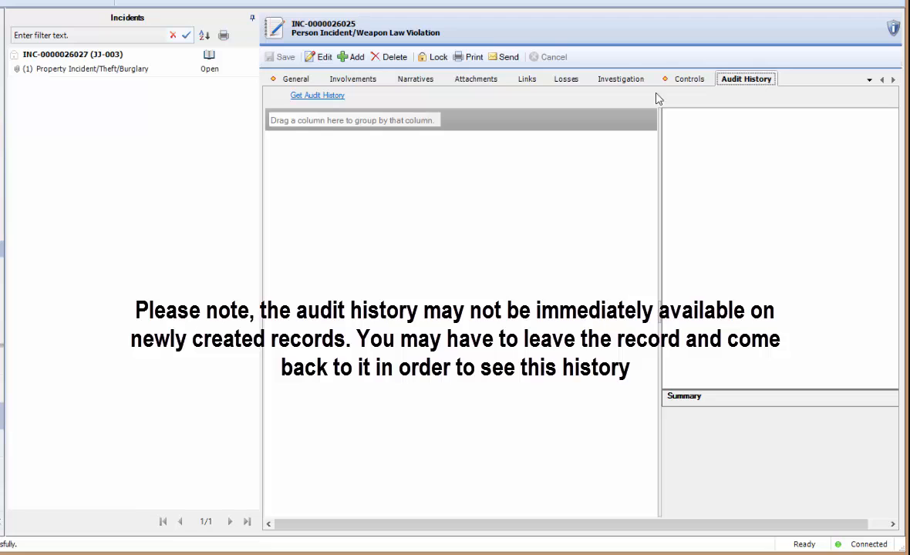
pyautogui.click(335, 97)
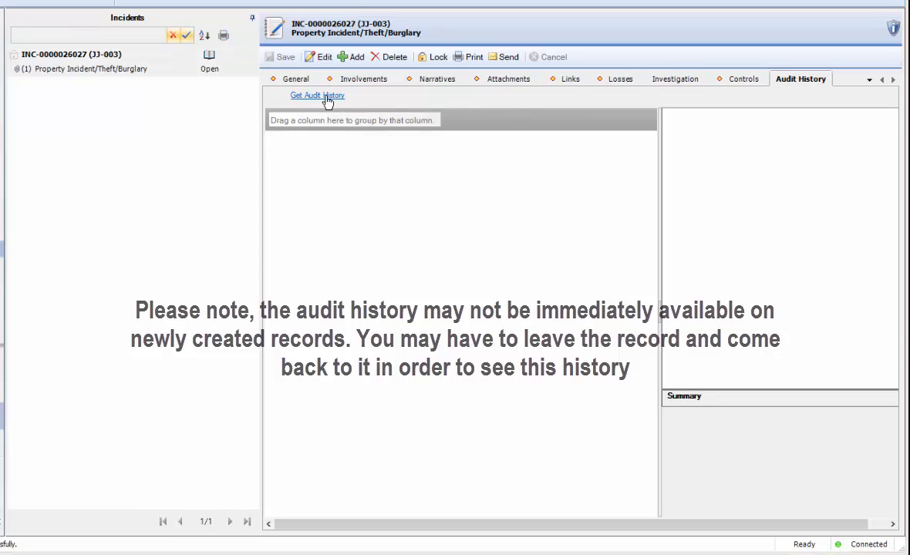
pyautogui.click(328, 96)
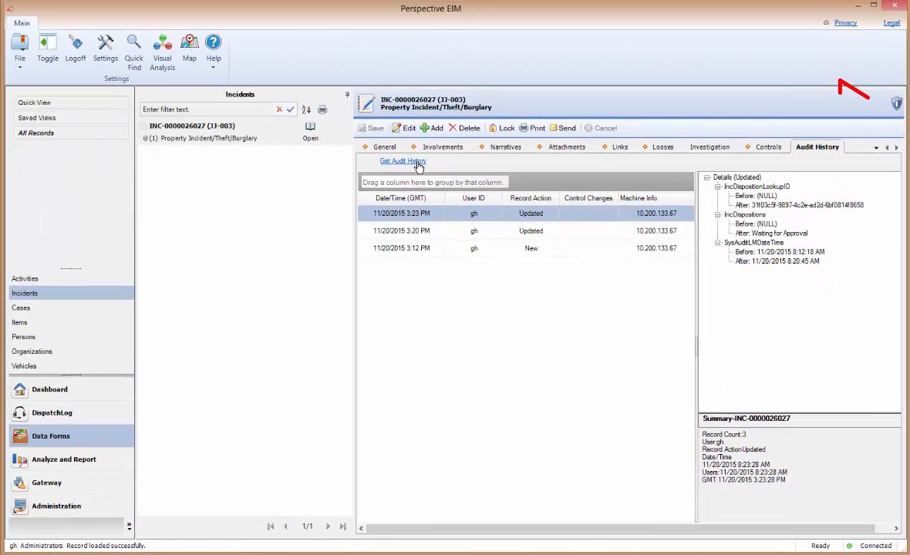
# - View the burglary record's audit info on its creation and last modification, and close it
pyautogui.click(896, 103)
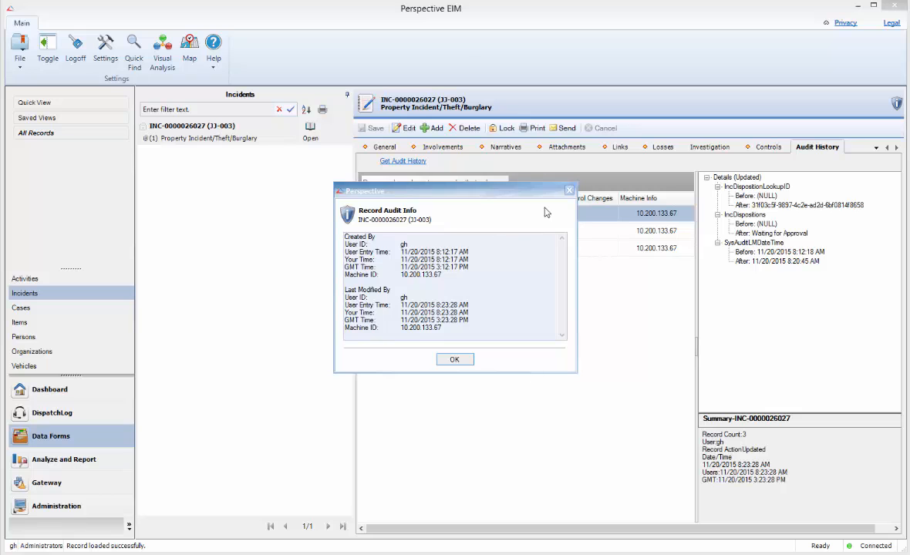
pyautogui.click(568, 191)
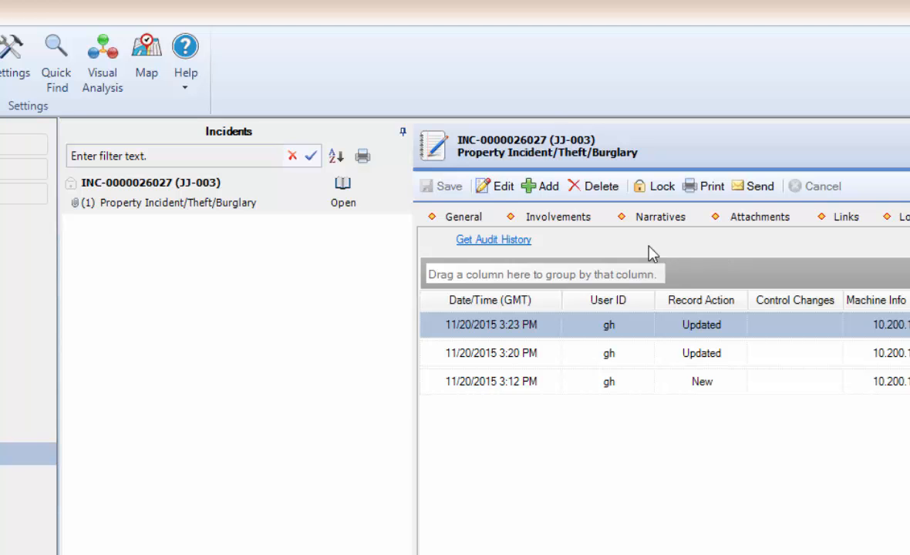
# - Return to the incident's general details, lock the record and unlock it again
pyautogui.click(474, 219)
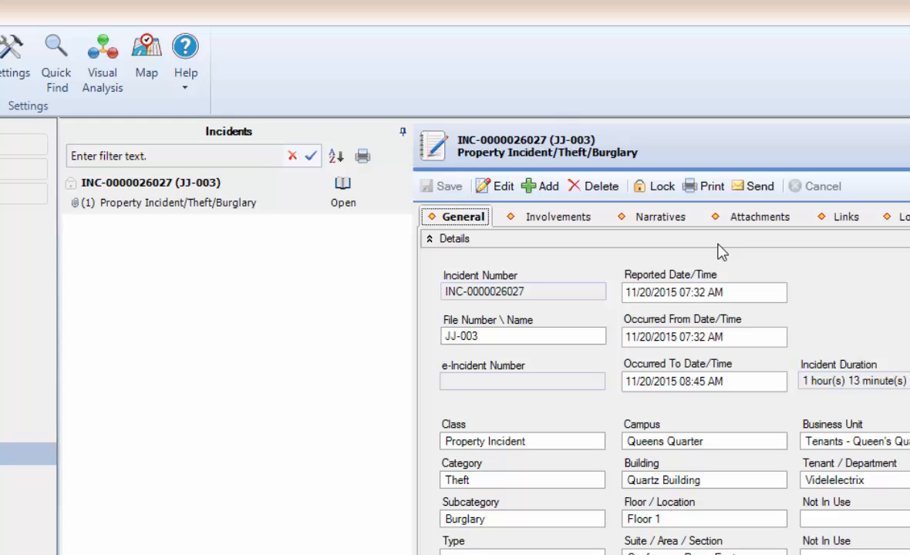
pyautogui.click(660, 193)
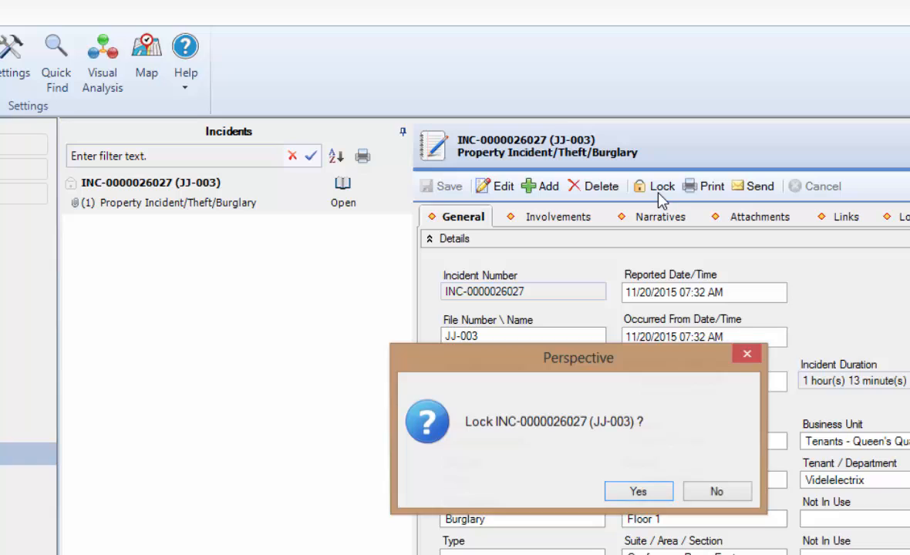
pyautogui.click(637, 490)
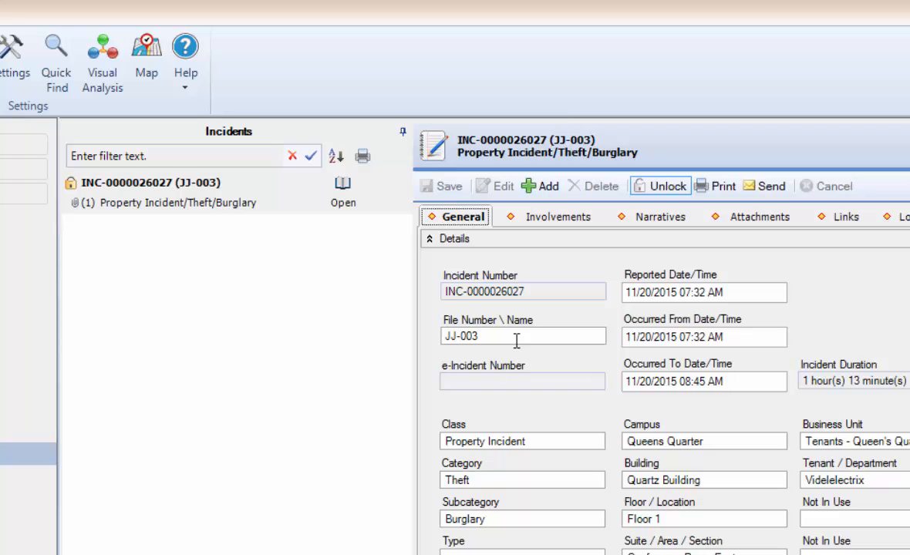
pyautogui.click(668, 188)
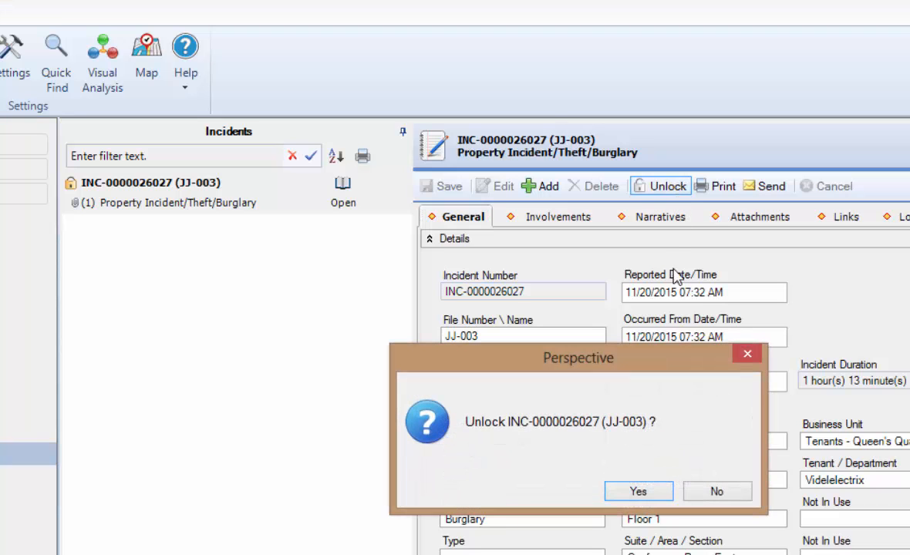
pyautogui.click(639, 491)
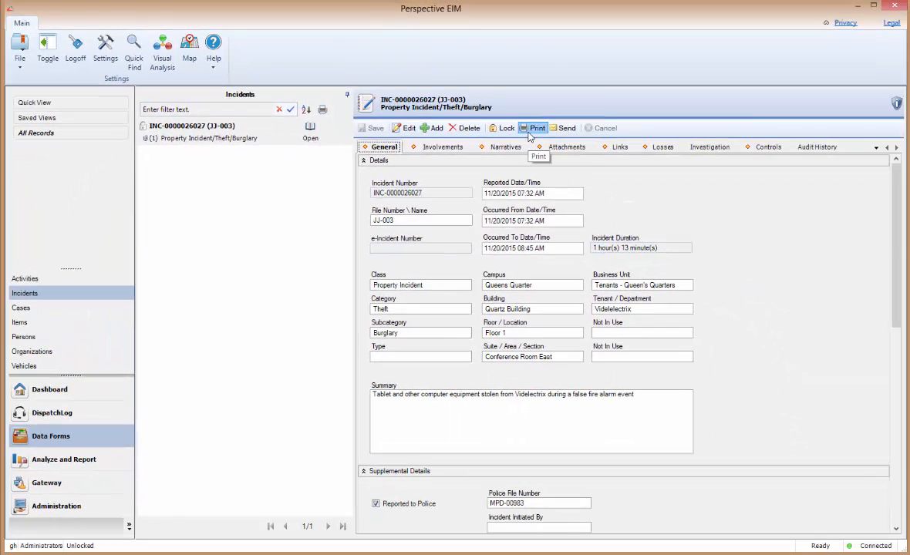
# - Generate the full Incident Report with all sub-reports included and open it in the default viewer
pyautogui.click(707, 186)
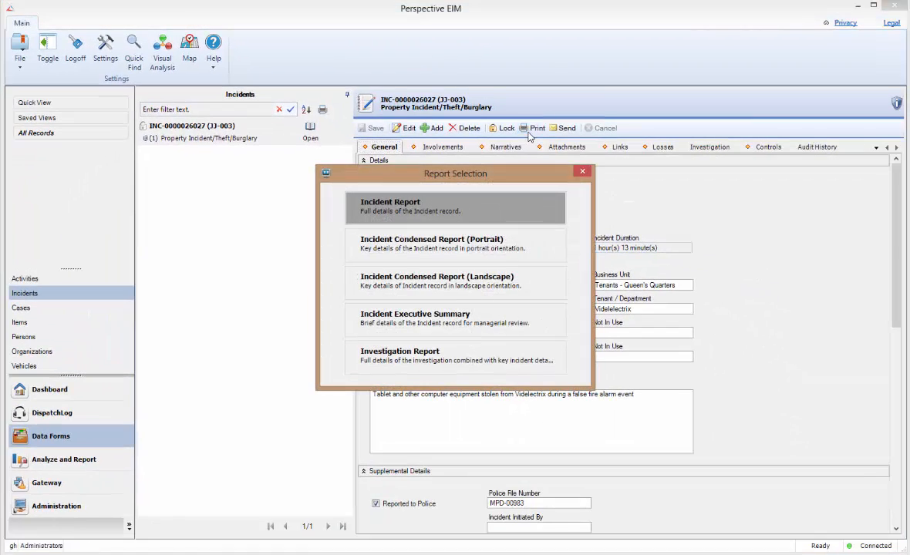
pyautogui.click(474, 209)
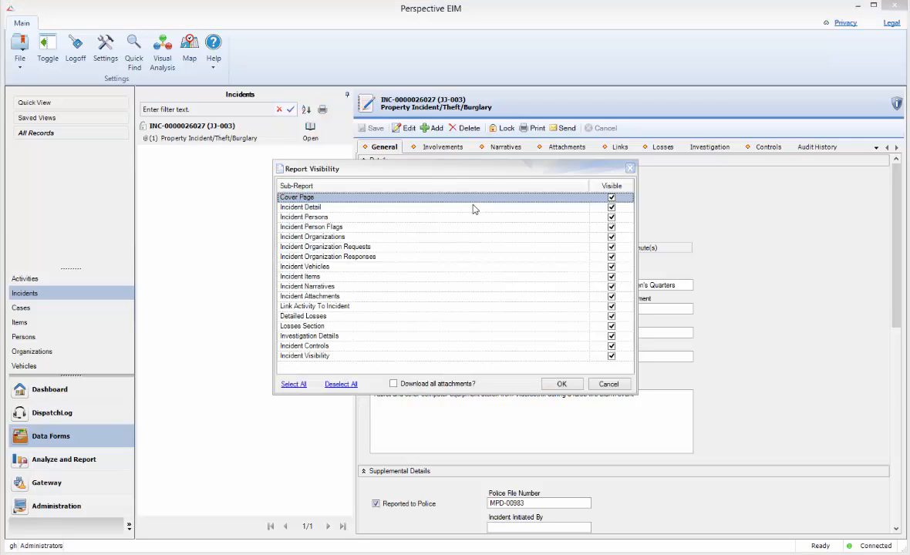
pyautogui.click(560, 385)
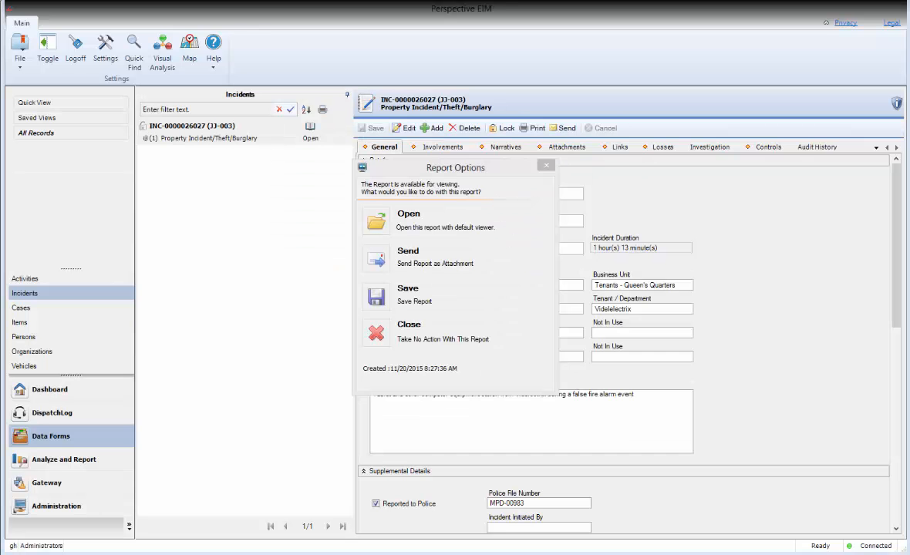
pyautogui.click(393, 219)
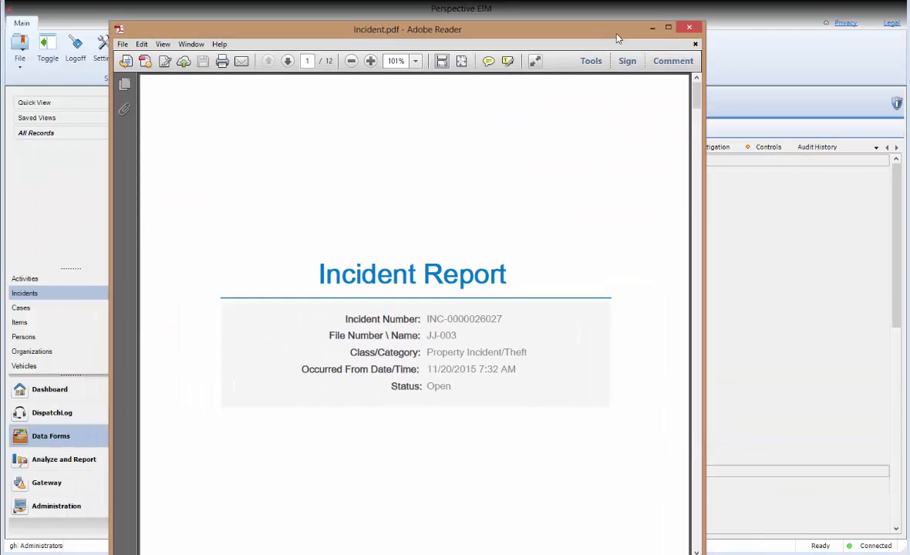
# - Fit the incident report to whole pages, read through its first six pages, and close the report
pyautogui.click(489, 46)
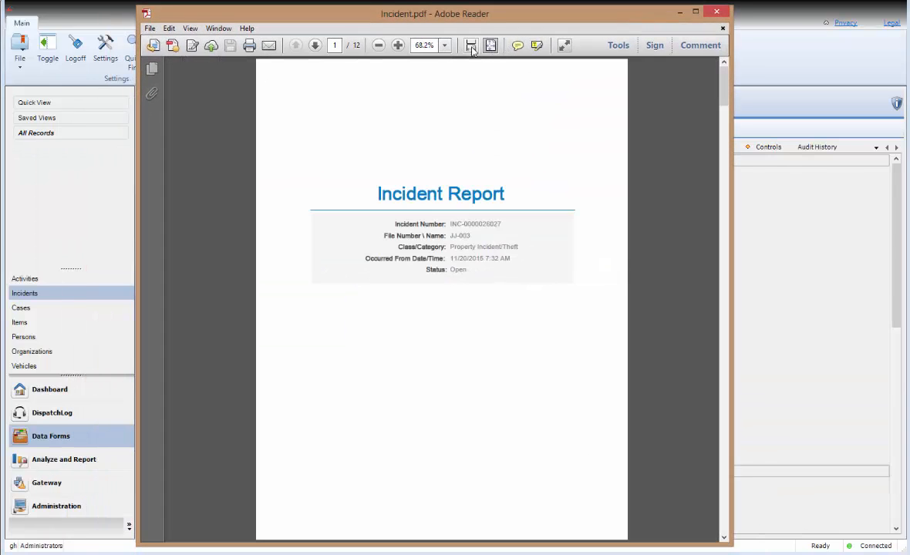
pyautogui.click(315, 46)
pyautogui.click(315, 45)
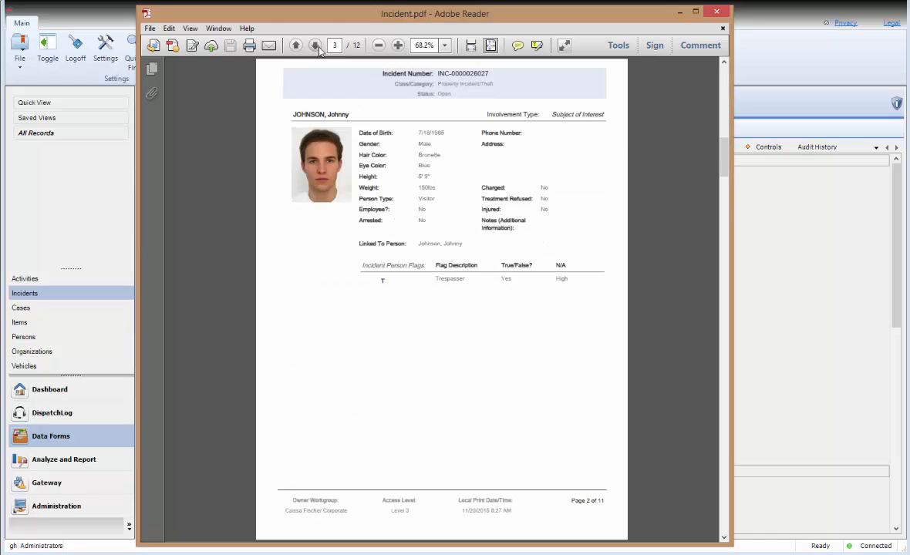
pyautogui.click(316, 45)
pyautogui.click(315, 45)
pyautogui.click(315, 46)
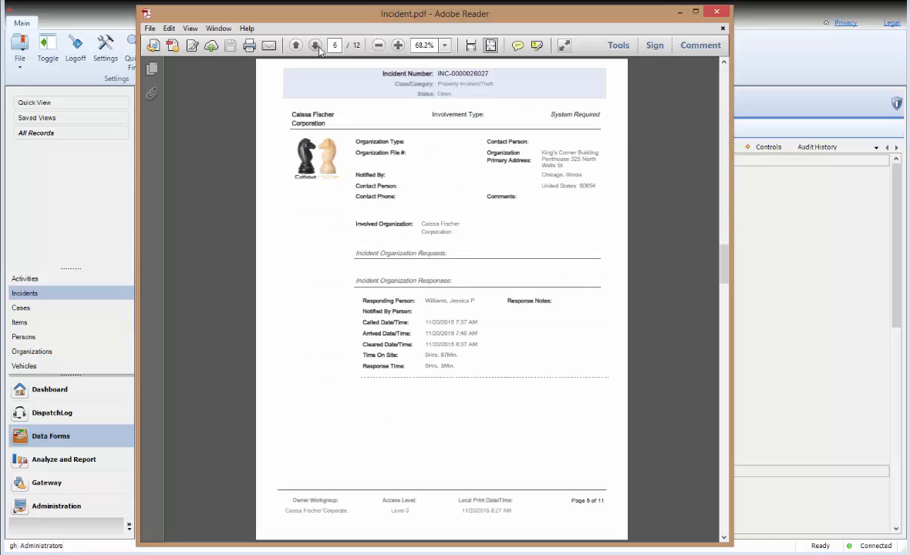
pyautogui.click(716, 11)
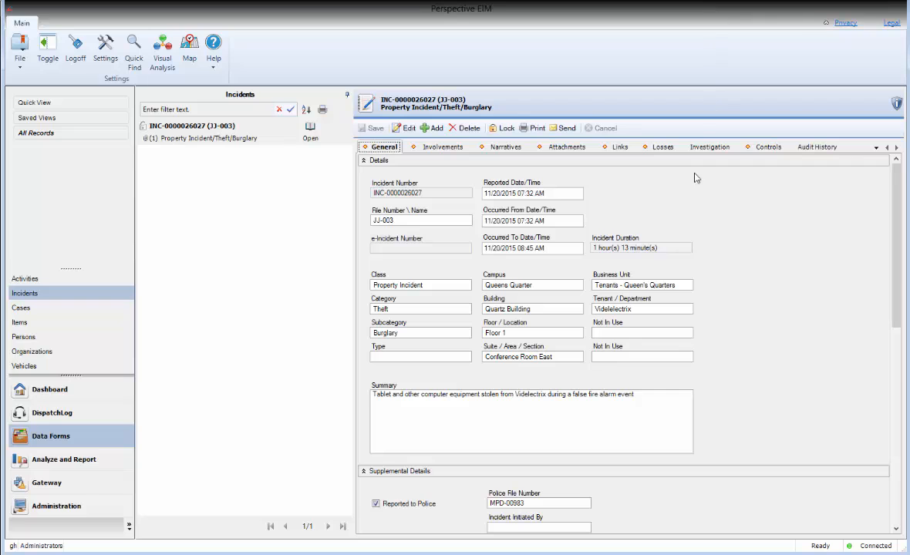
# - Prepare a message with the incident details addressed to the first listed contact, and close it without sending
pyautogui.click(564, 128)
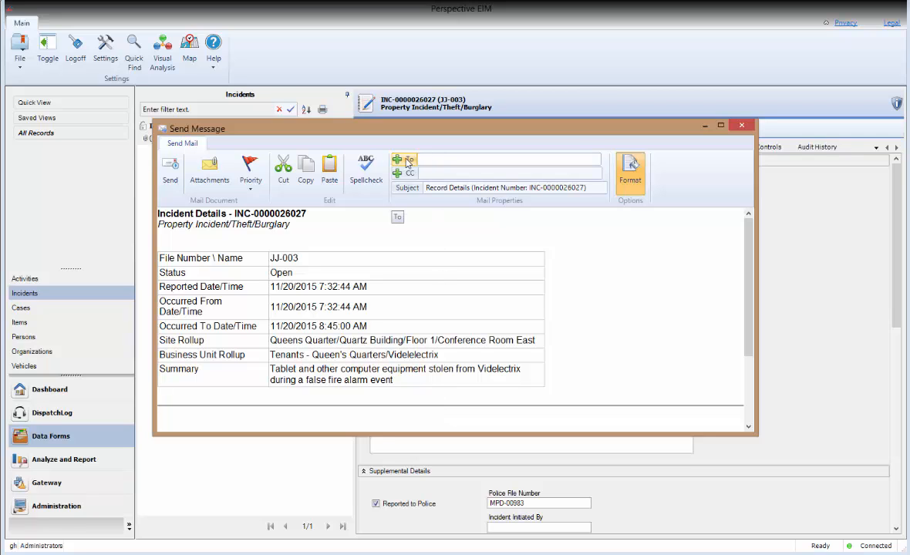
pyautogui.click(408, 161)
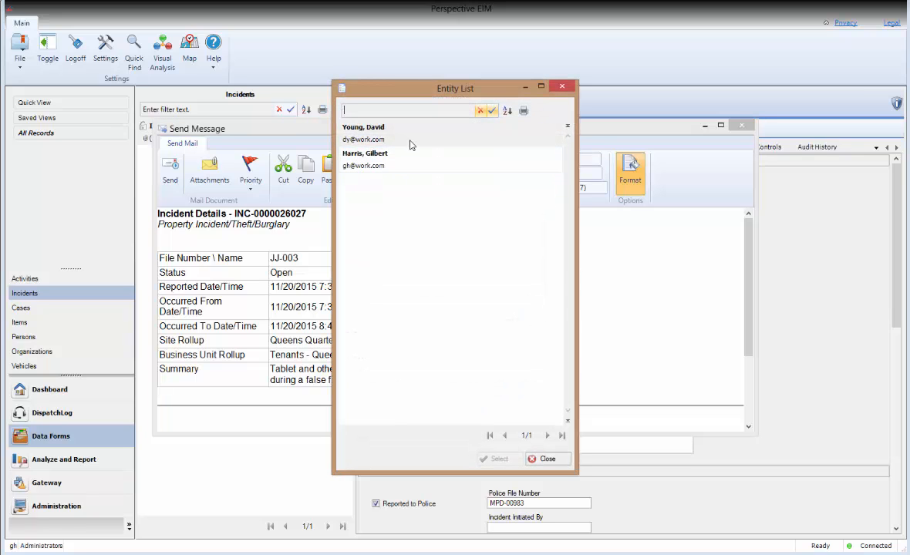
pyautogui.doubleClick(410, 143)
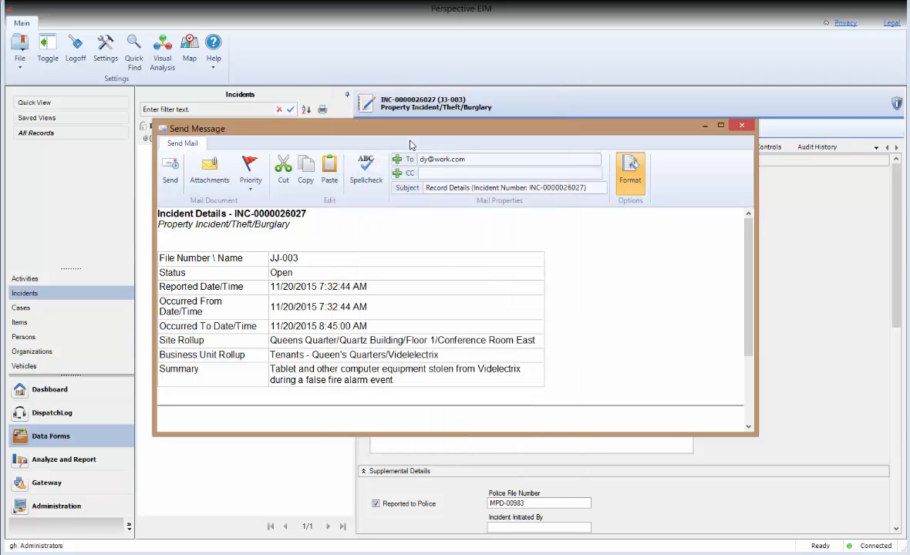
pyautogui.click(741, 126)
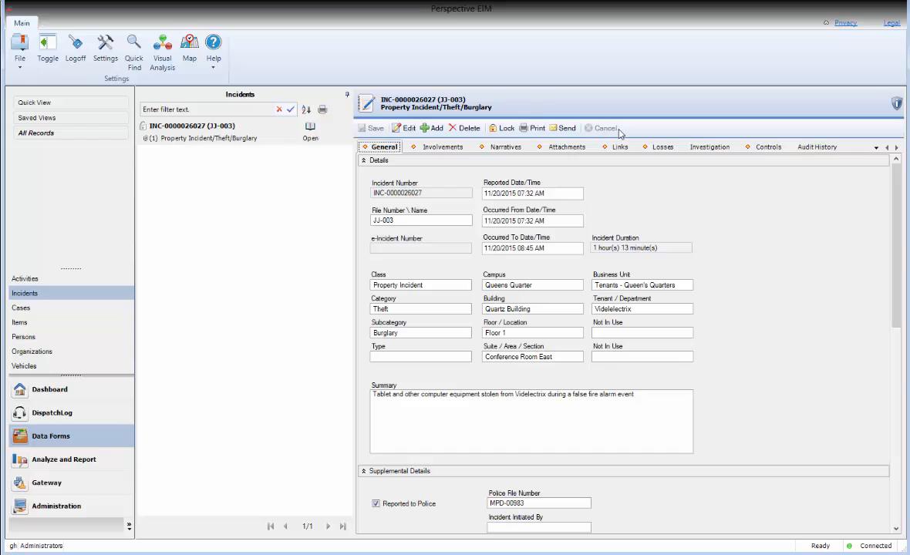
# - List all item records and open the Jewellery item
pyautogui.click(21, 323)
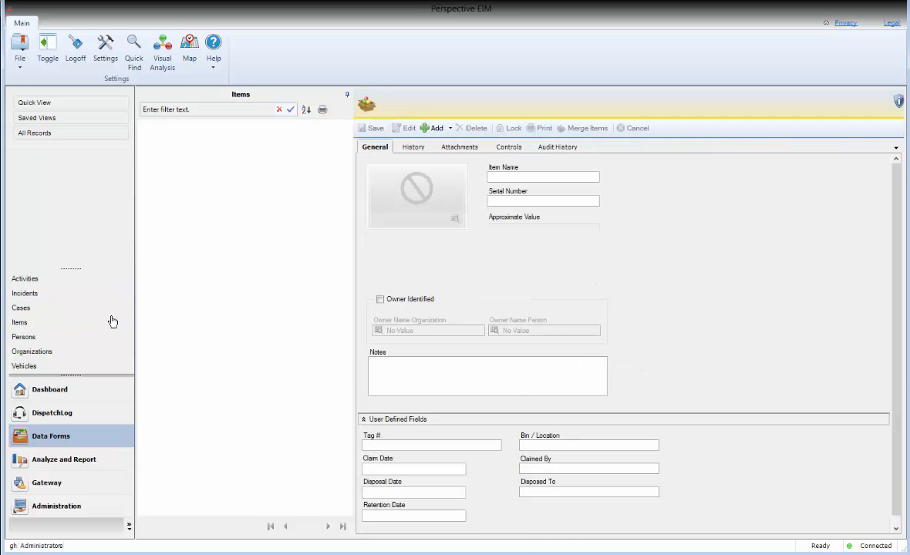
pyautogui.click(34, 133)
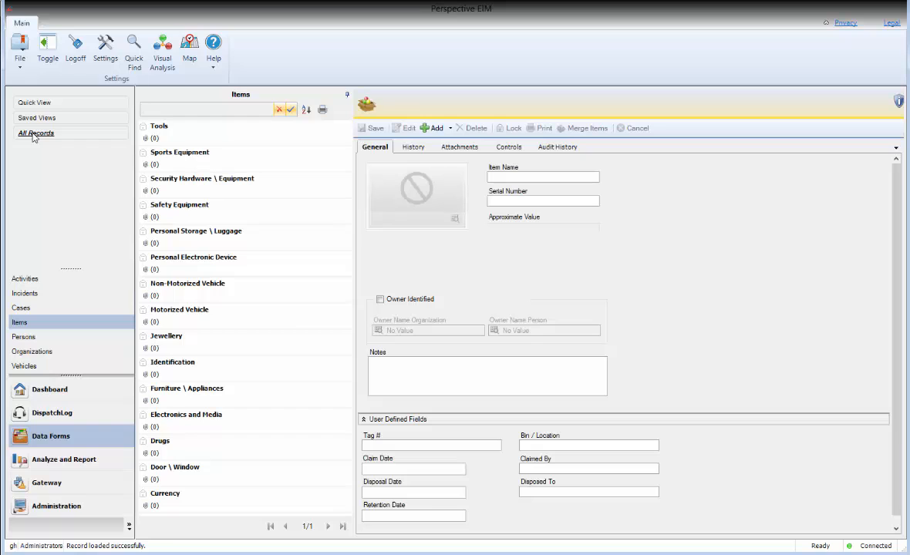
pyautogui.click(193, 340)
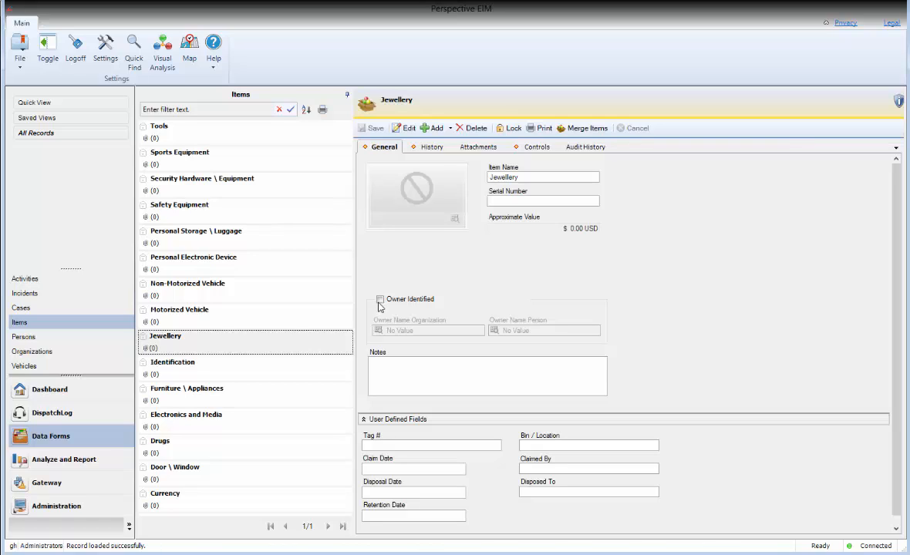
# - Put the Jewellery item into edit mode, switch Owner Identified on and off again, and view the item's controls
pyautogui.click(405, 128)
pyautogui.click(378, 299)
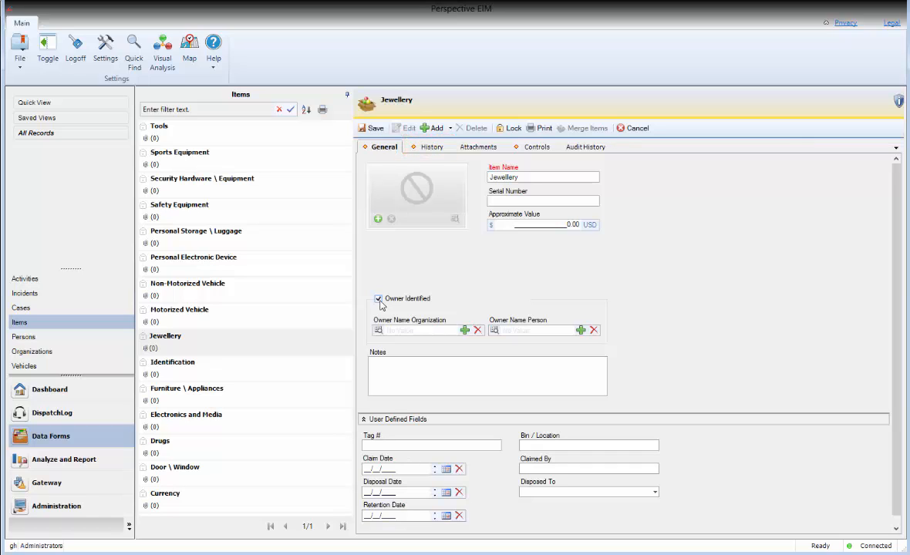
pyautogui.click(378, 299)
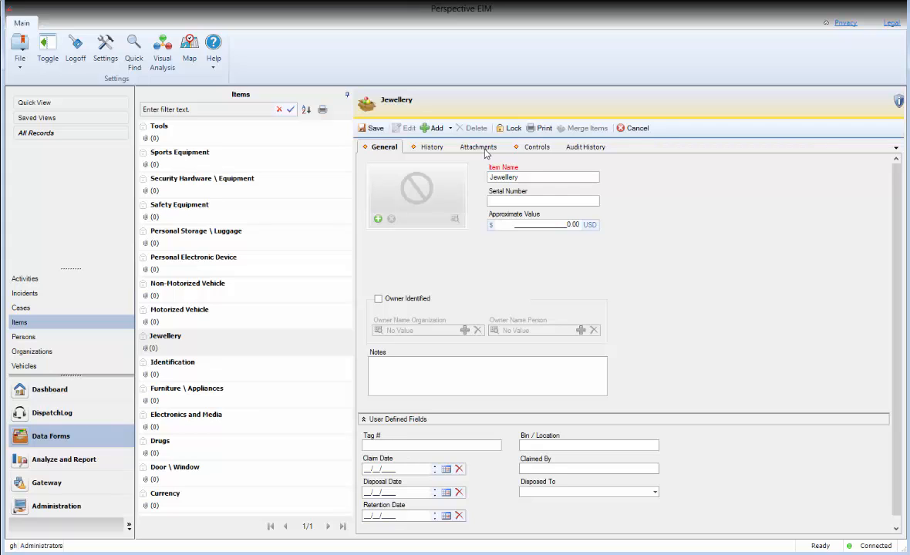
pyautogui.click(530, 148)
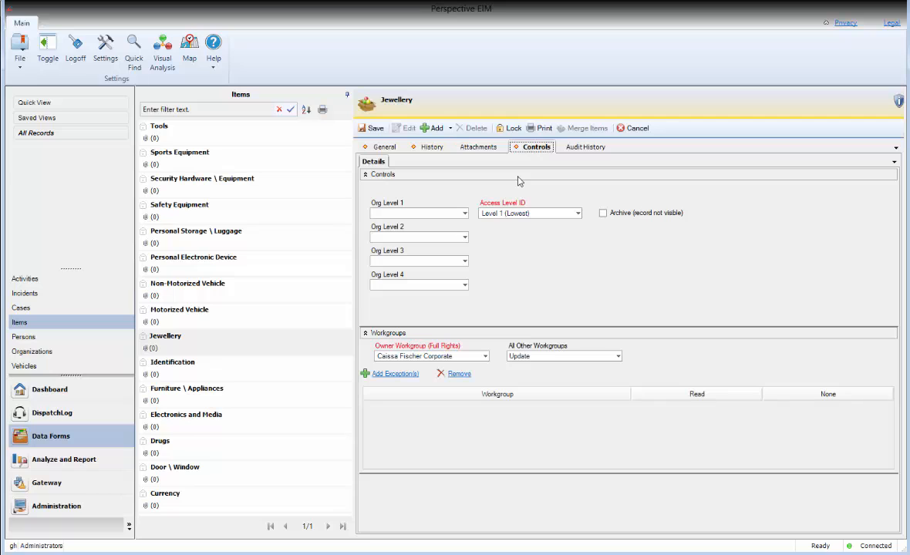
# - Go to the open person record, view its unique features and the blank new-feature form, and close the form
pyautogui.click(36, 339)
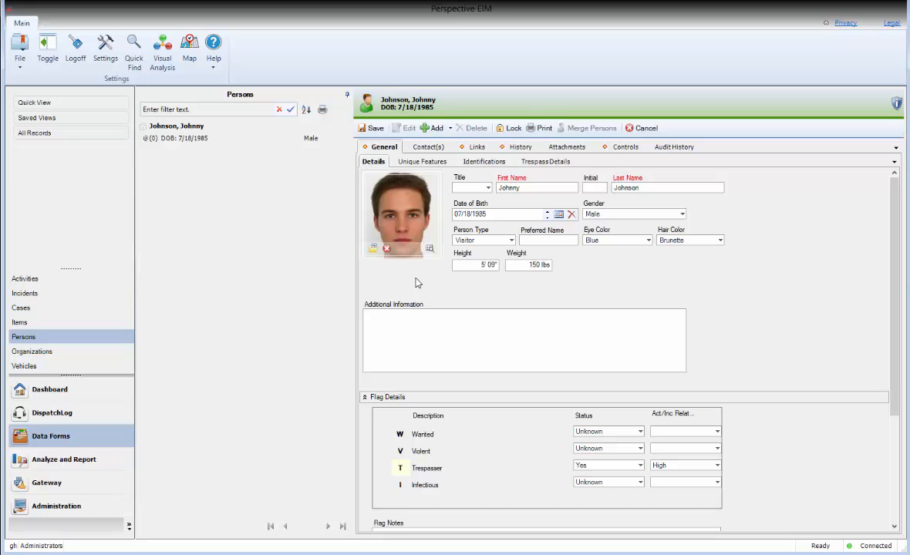
pyautogui.click(423, 162)
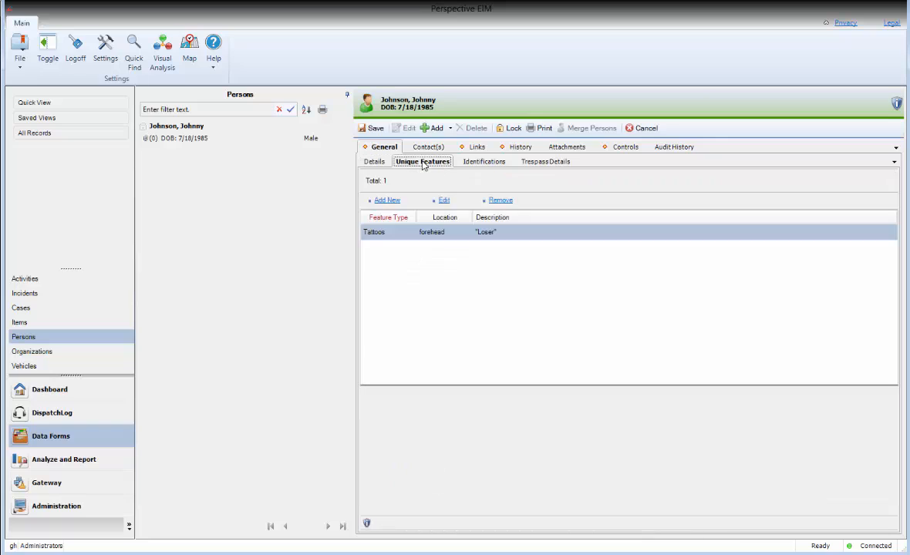
pyautogui.click(387, 200)
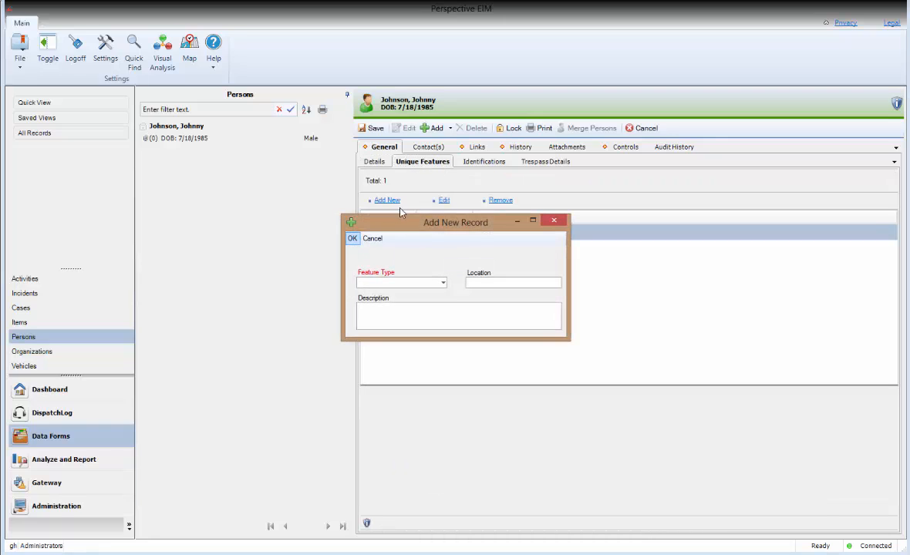
pyautogui.click(555, 221)
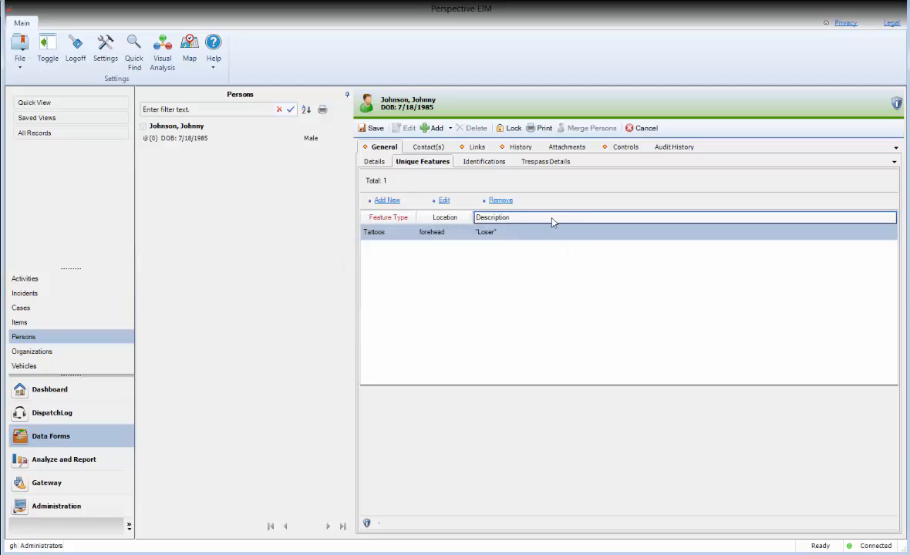
# - View the person's identifications and the identification types offered for a new entry, and close the blank form
pyautogui.click(485, 162)
pyautogui.click(384, 200)
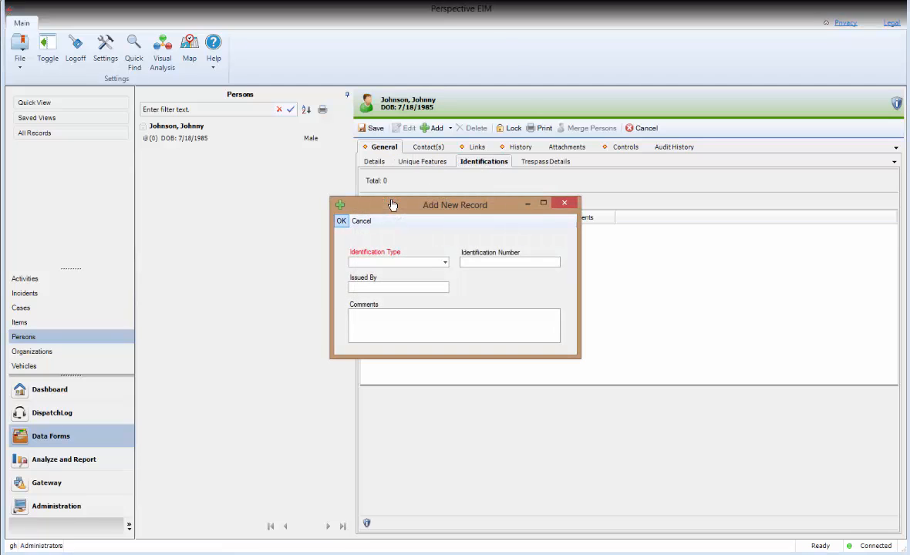
pyautogui.click(444, 264)
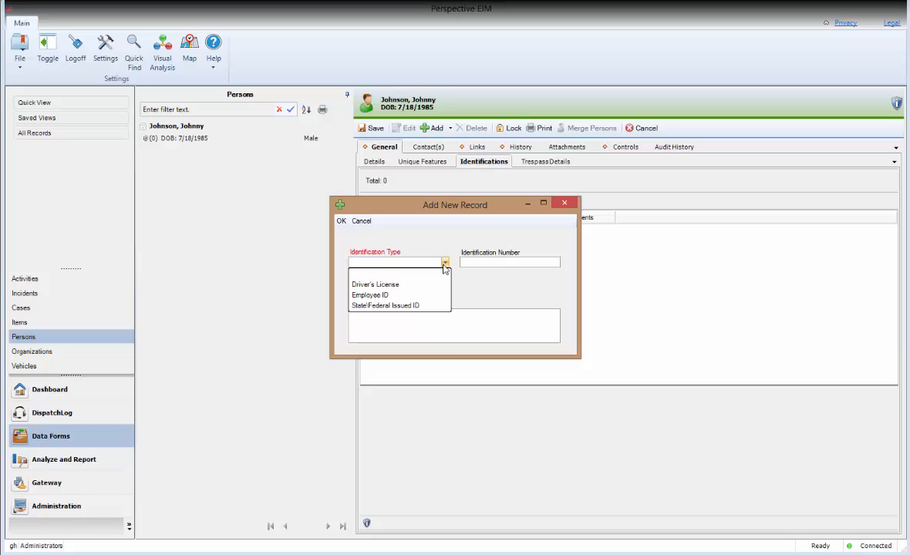
pyautogui.click(444, 262)
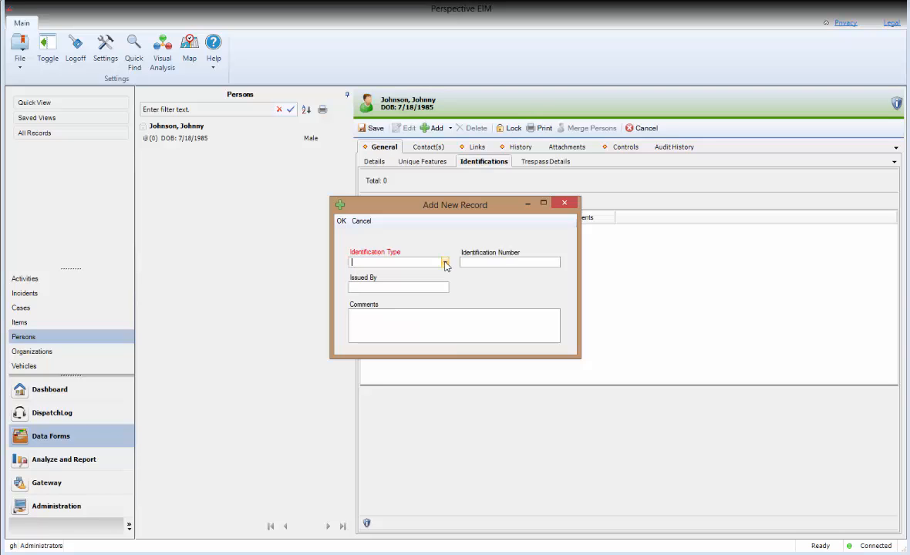
pyautogui.click(564, 202)
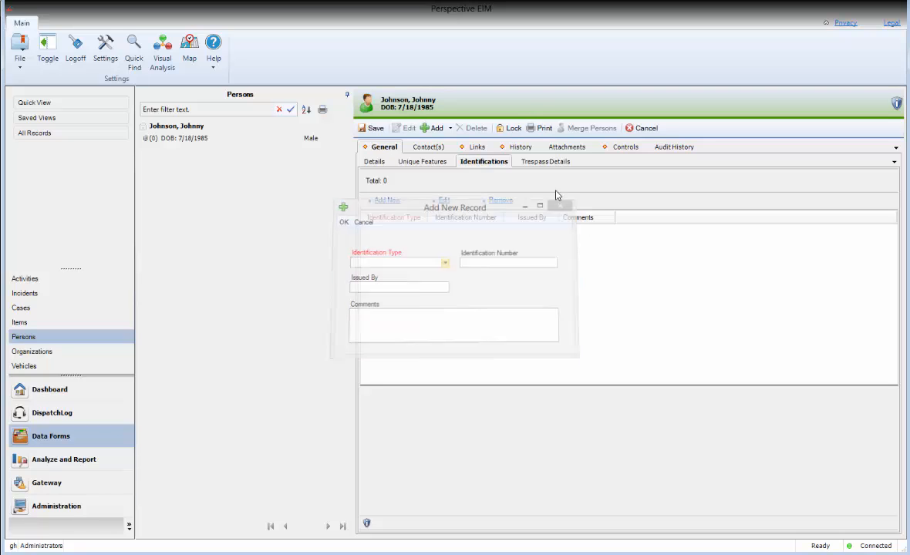
# - View the person's trespass details, open the Queens Quarter entry, and close it without changes
pyautogui.click(554, 164)
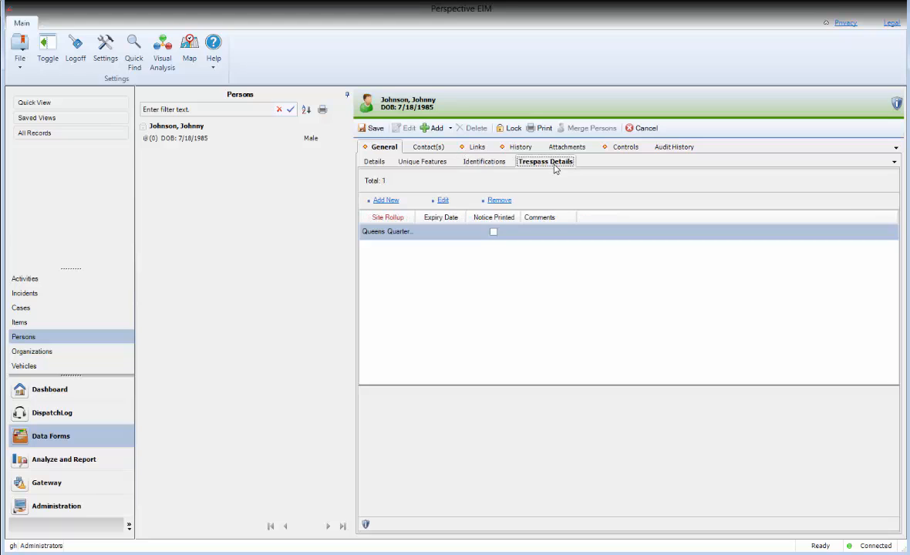
pyautogui.doubleClick(402, 238)
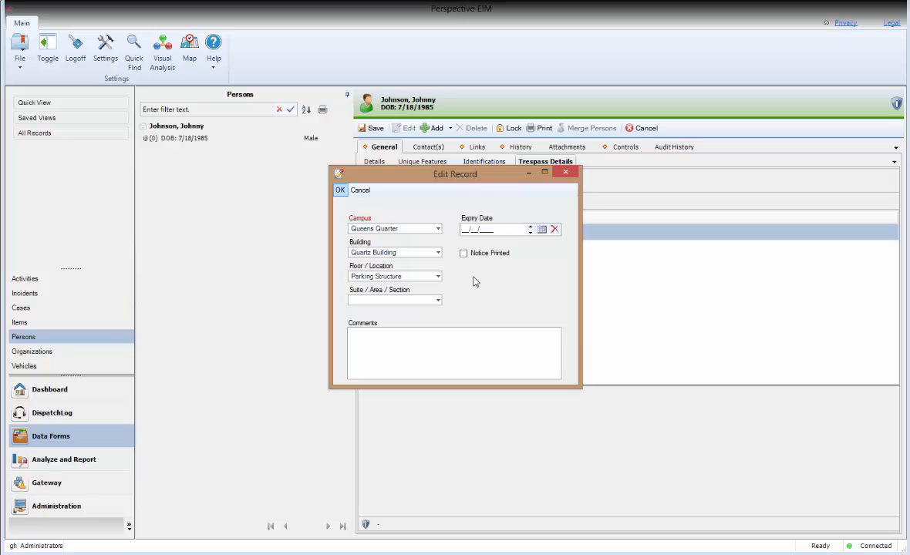
pyautogui.click(566, 173)
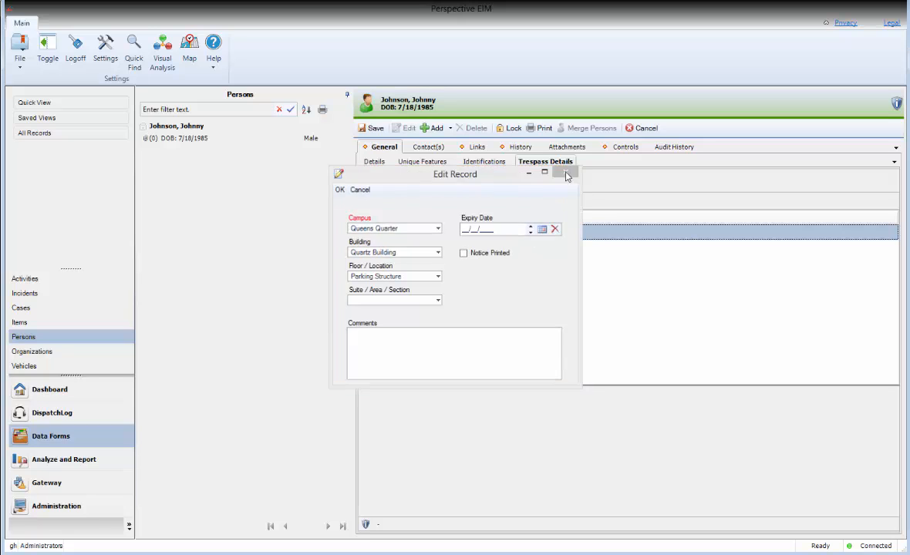
# - View the contact sections for the person's phone numbers and e-mail addresses
pyautogui.click(428, 148)
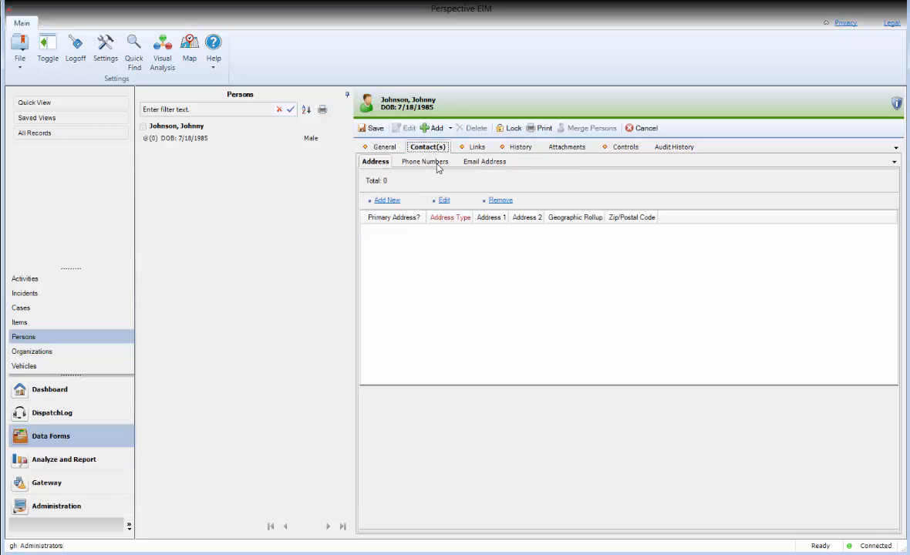
pyautogui.click(413, 161)
pyautogui.click(494, 163)
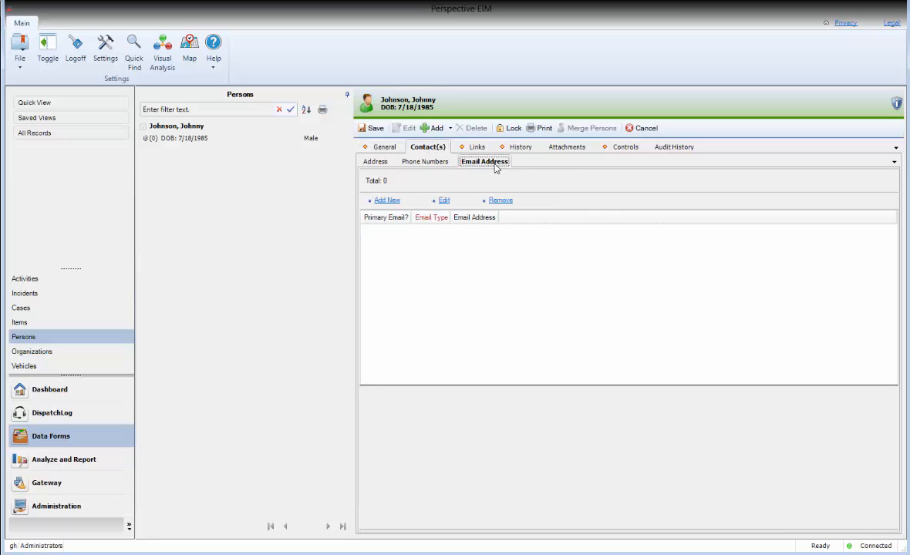
# - Add a Home address for the person, marked as primary, with the street address and the location Canada, Alberta, Edmonton
pyautogui.click(376, 162)
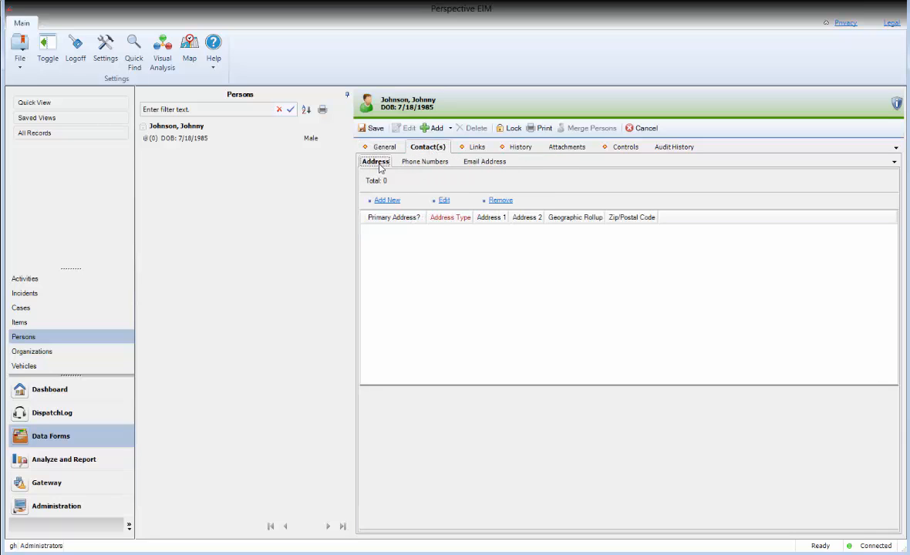
pyautogui.click(381, 200)
pyautogui.click(451, 255)
pyautogui.click(385, 286)
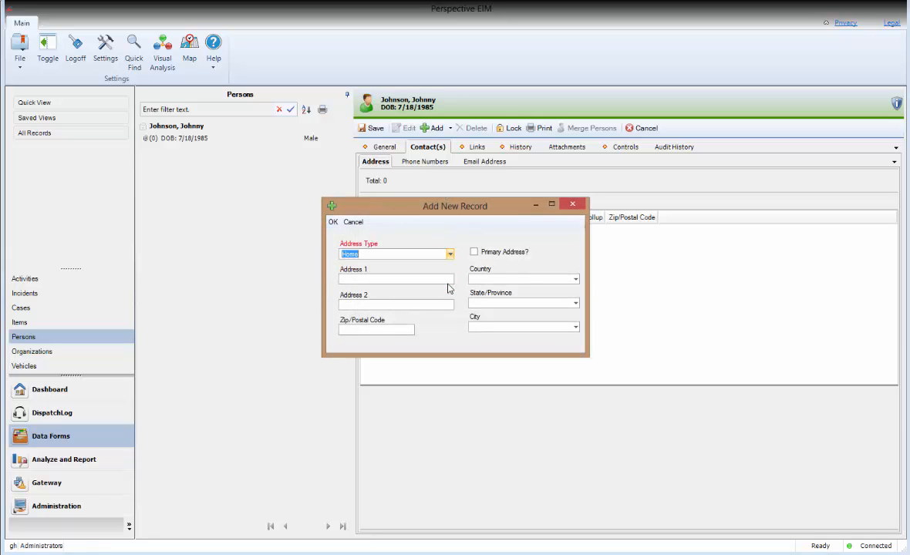
pyautogui.click(474, 252)
pyautogui.write('1234 56st')
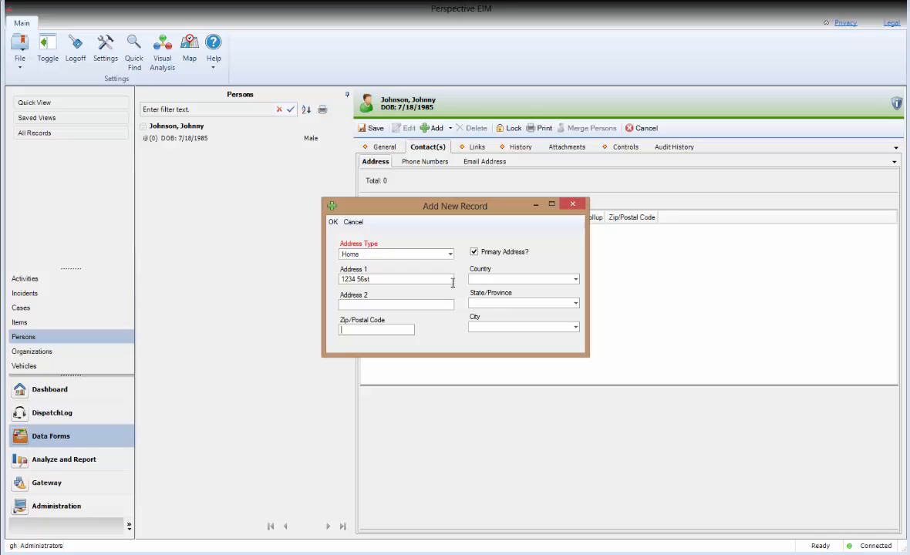
pyautogui.press('Tab')
pyautogui.press('Tab')
pyautogui.press('Down')
pyautogui.press('Down')
pyautogui.press('Tab')
pyautogui.press('Down')
pyautogui.press('Tab')
pyautogui.press('Down')
pyautogui.write('Edmonton')
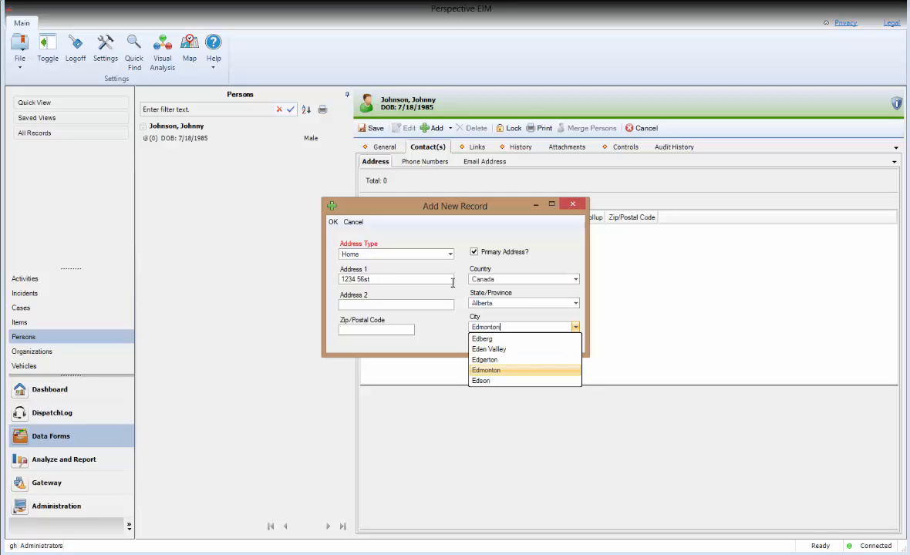
pyautogui.press('Return')
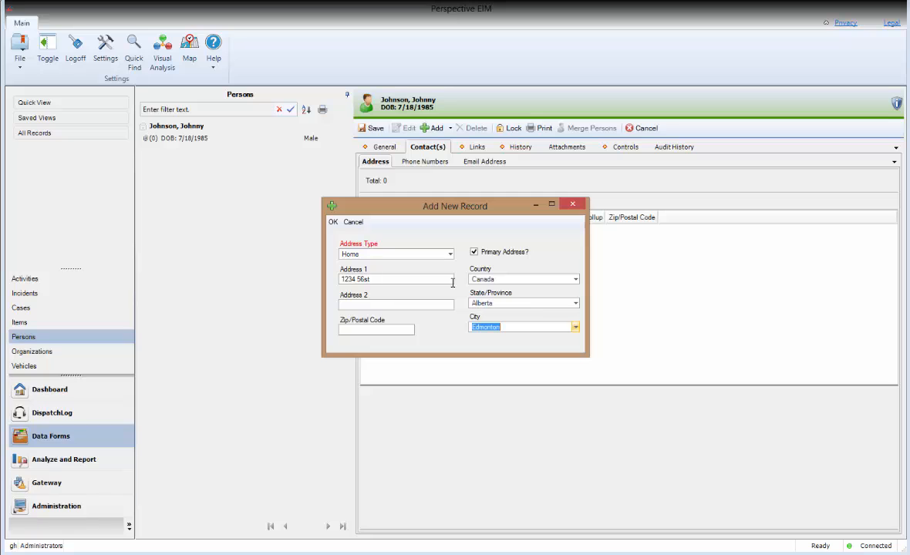
pyautogui.click(333, 222)
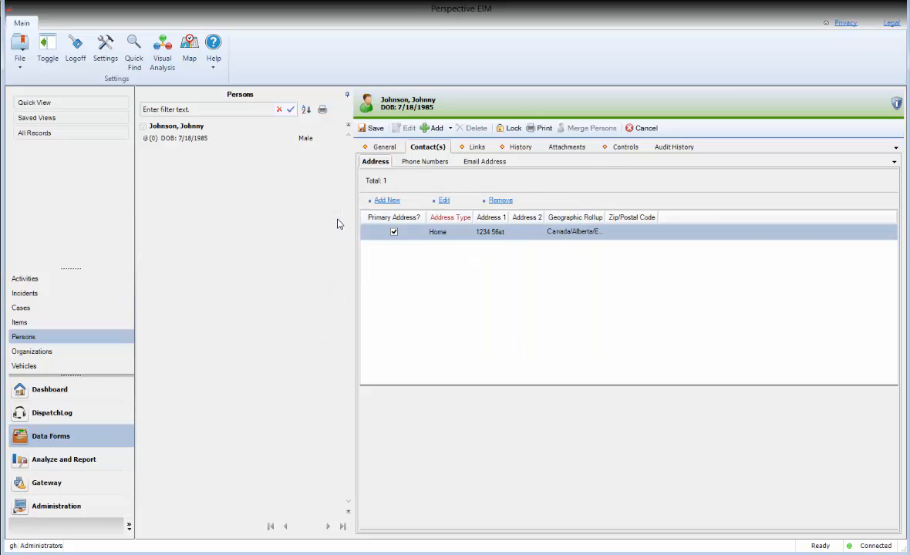
# - View the person's links to other persons, organizations and vehicles
pyautogui.click(476, 148)
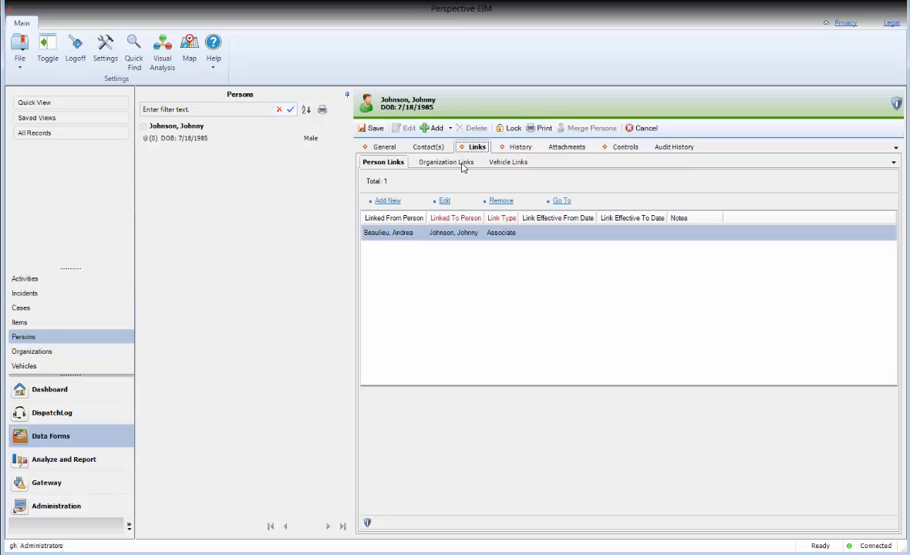
pyautogui.click(435, 162)
pyautogui.click(504, 164)
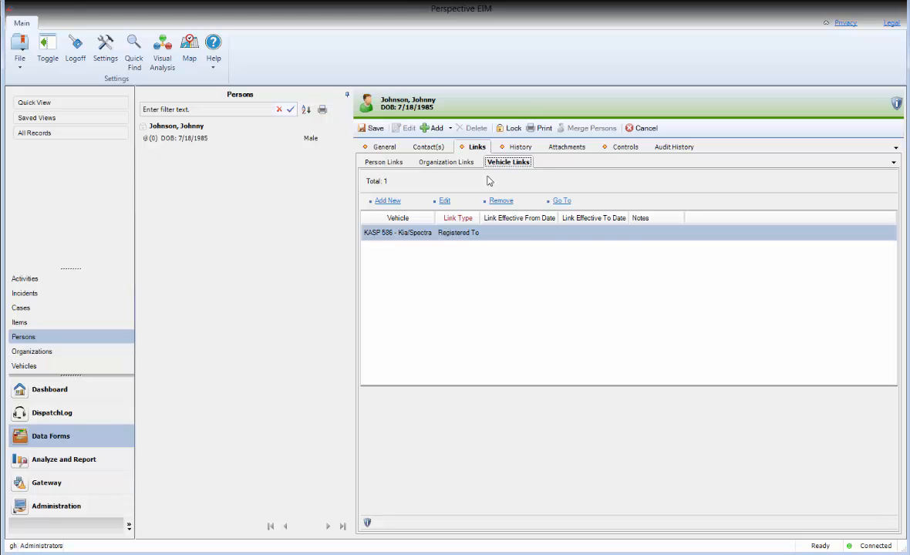
# - Open the details of the person's Registered To vehicle link and close them without changes
pyautogui.click(465, 233)
pyautogui.click(445, 202)
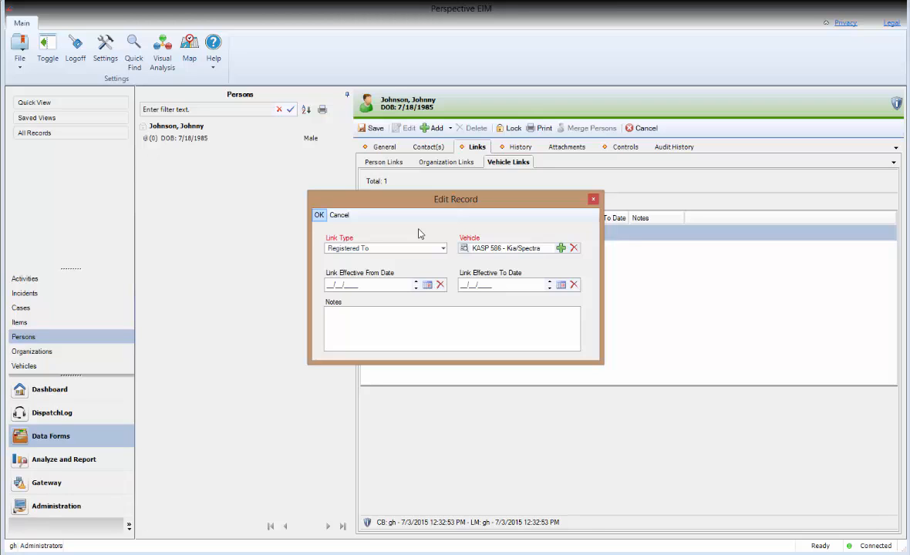
pyautogui.press('Return')
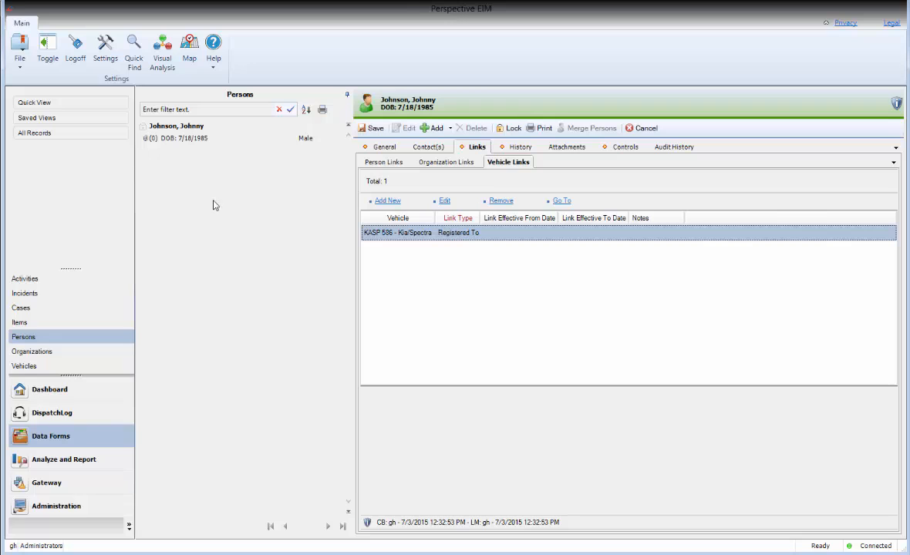
# - View the person's activity history and incident history
pyautogui.click(520, 147)
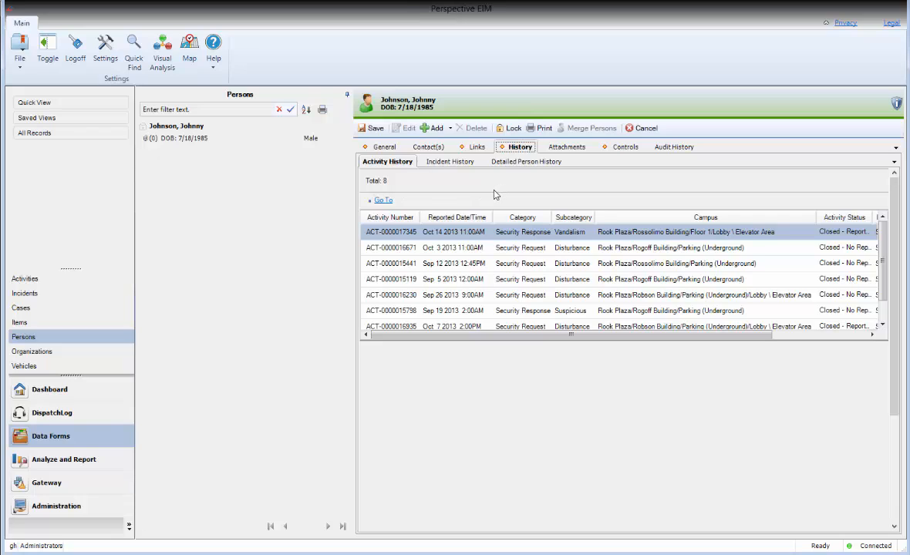
pyautogui.click(448, 163)
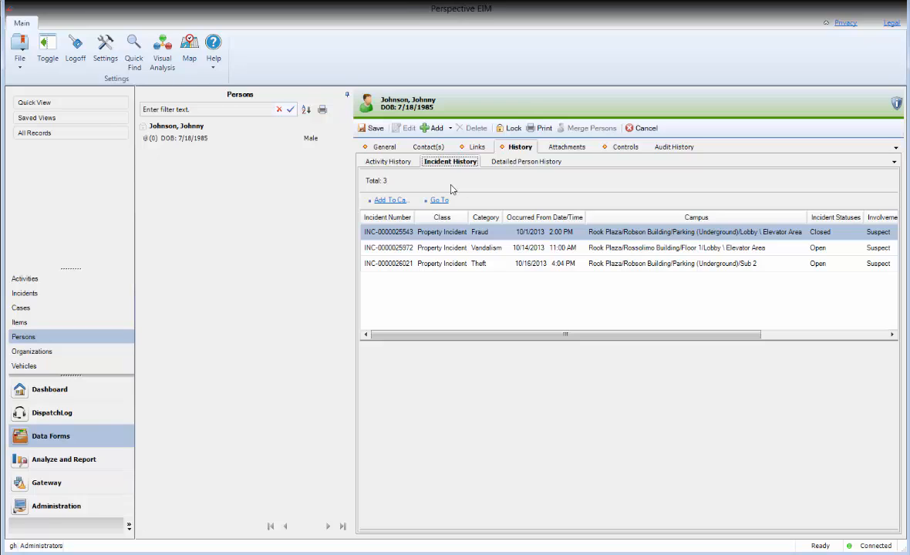
pyautogui.click(453, 336)
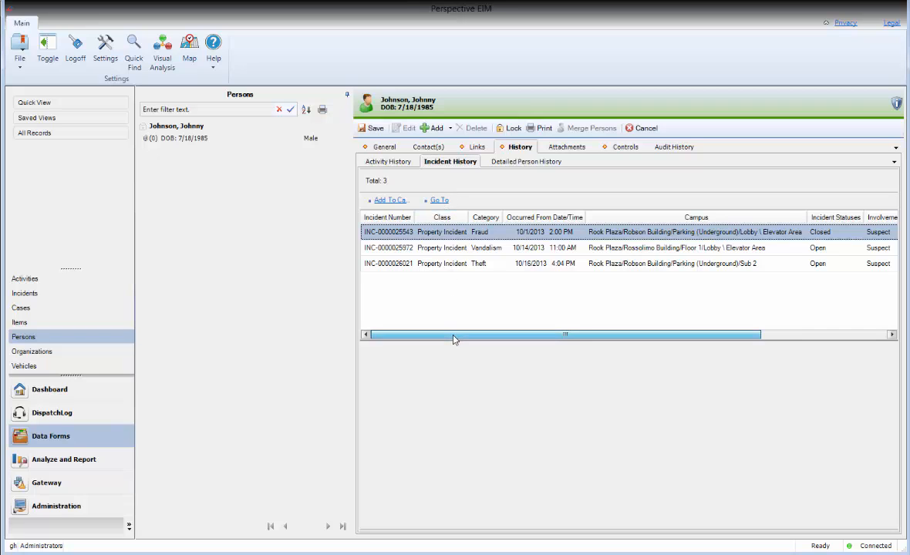
pyautogui.moveTo(454, 339)
pyautogui.mouseDown()
pyautogui.moveTo(555, 352)
pyautogui.moveTo(450, 340)
pyautogui.mouseUp()
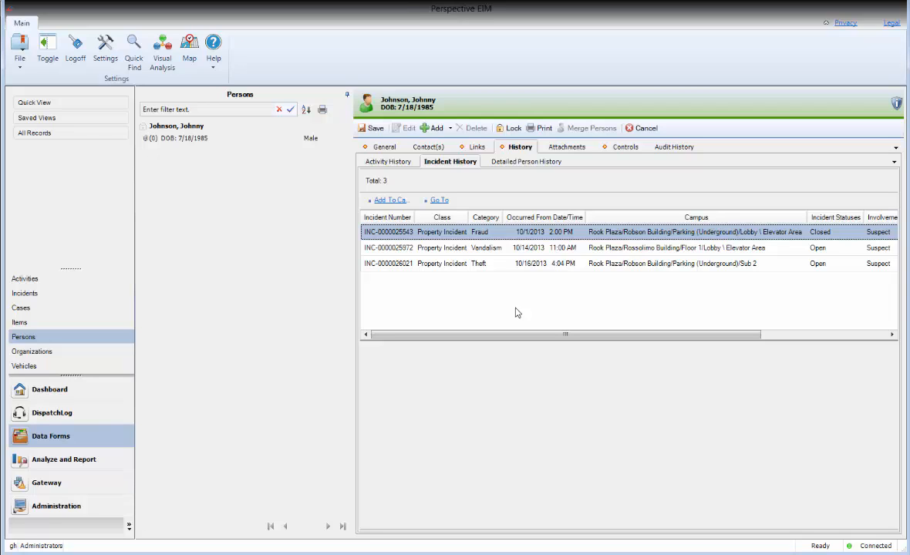
# - List all organization records, filter them by "cais", and open the Caissa Fischer Corporation record
pyautogui.click(52, 356)
pyautogui.click(28, 134)
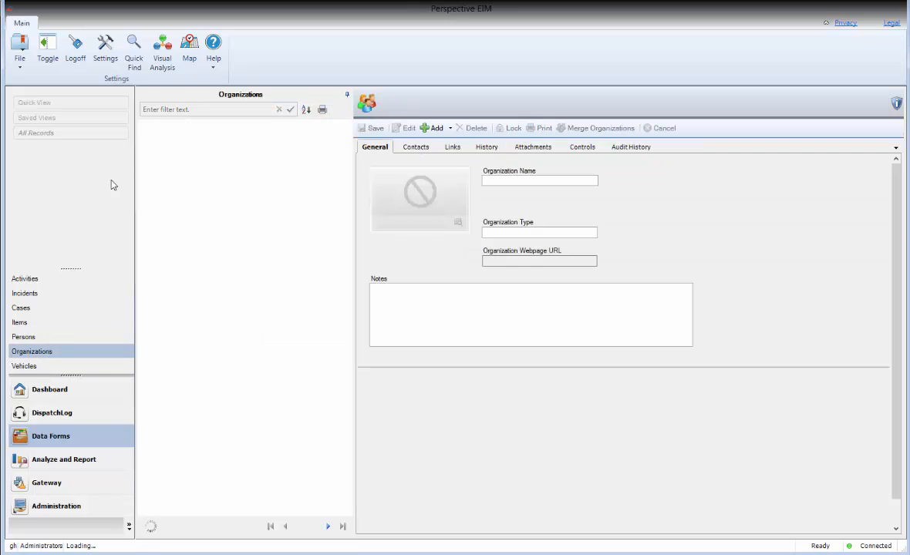
pyautogui.click(171, 232)
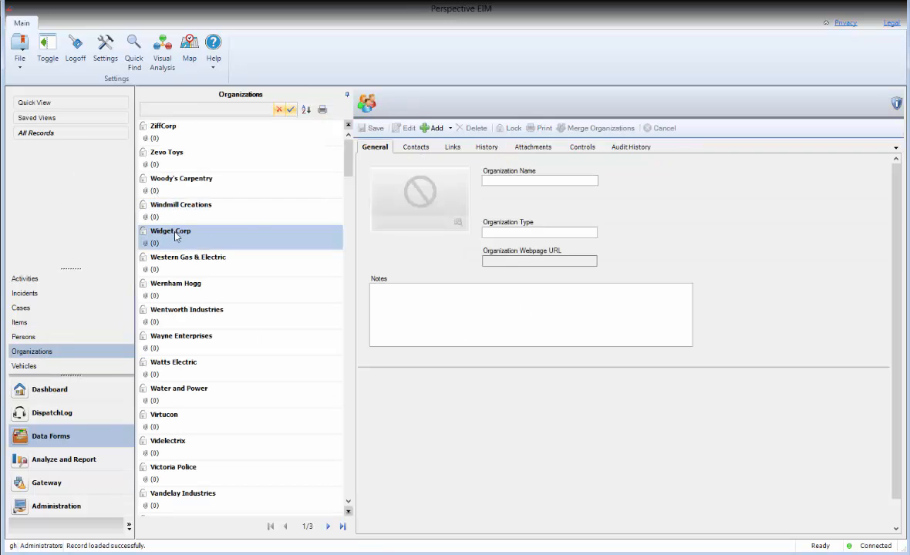
pyautogui.click(227, 110)
pyautogui.write('cais')
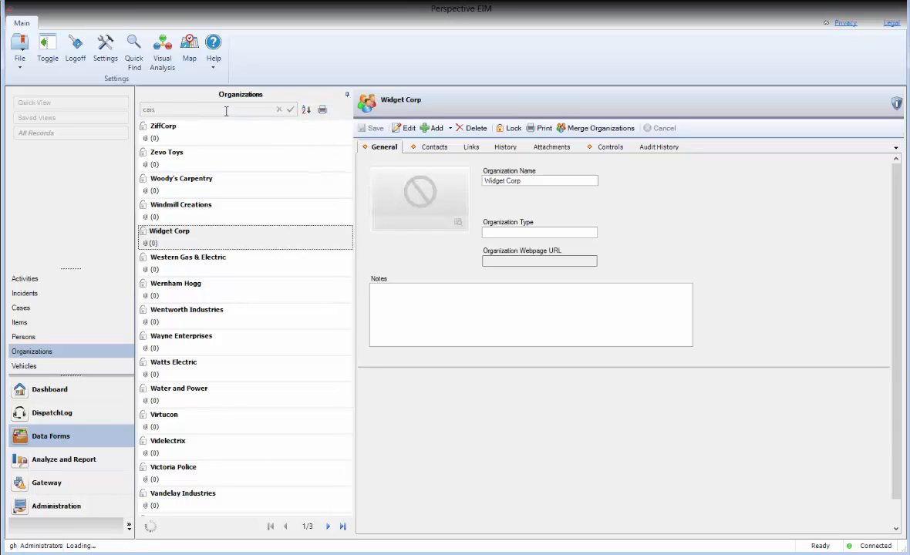
pyautogui.click(227, 133)
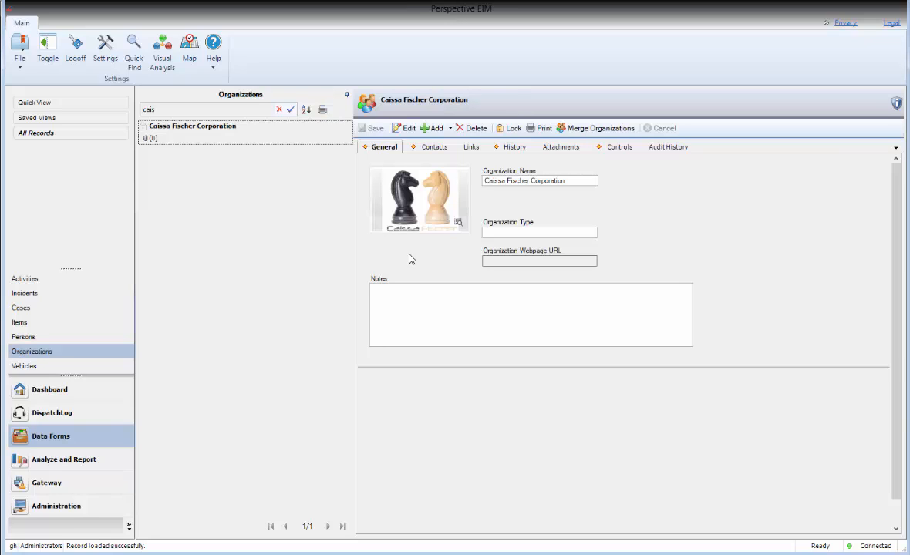
# - View the organization's contacts, open its Business address entry, and cancel without changes
pyautogui.click(436, 148)
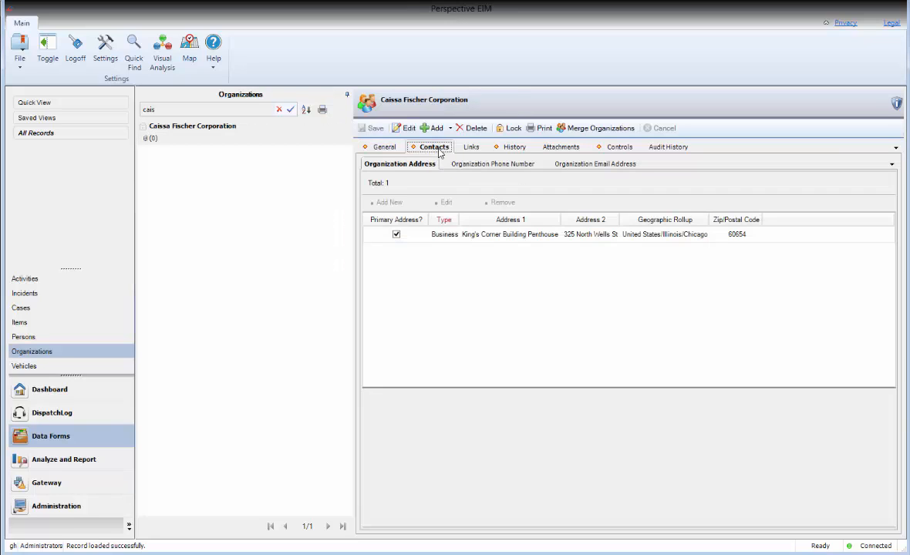
pyautogui.click(447, 234)
pyautogui.doubleClick(449, 236)
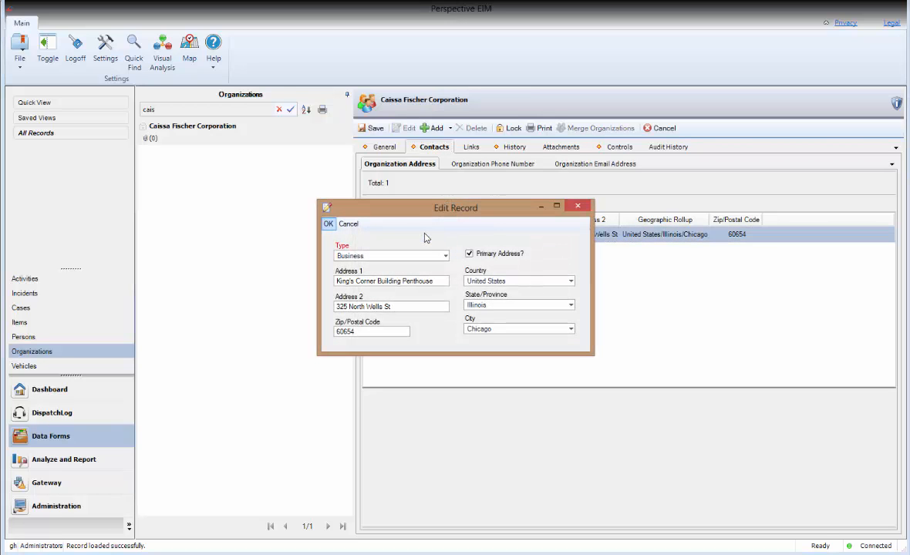
pyautogui.click(348, 224)
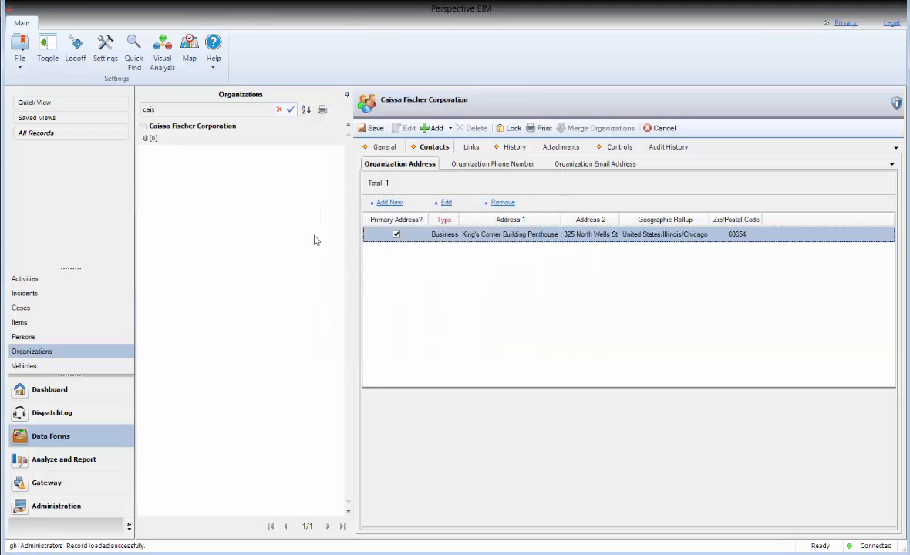
# - List all vehicle records, filter them by "kas", and open the Kia Spectra record
pyautogui.click(29, 366)
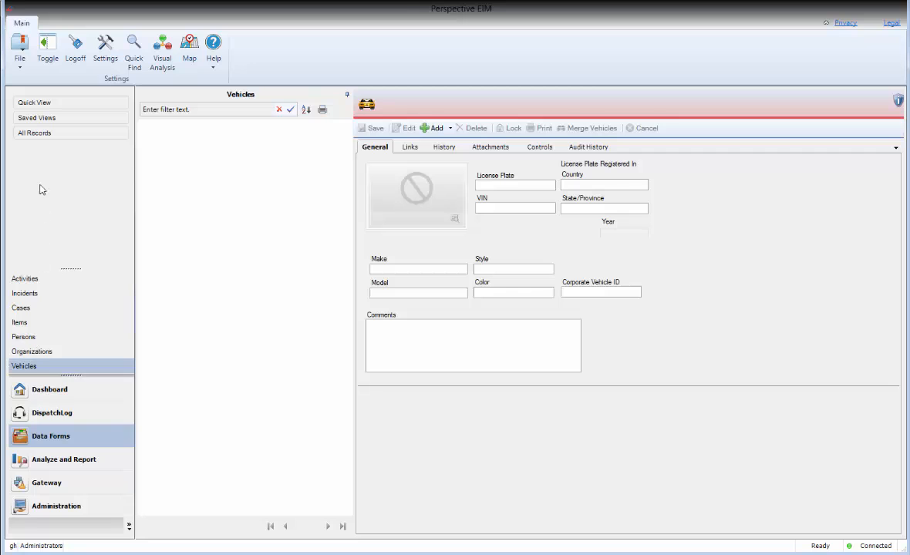
pyautogui.click(30, 134)
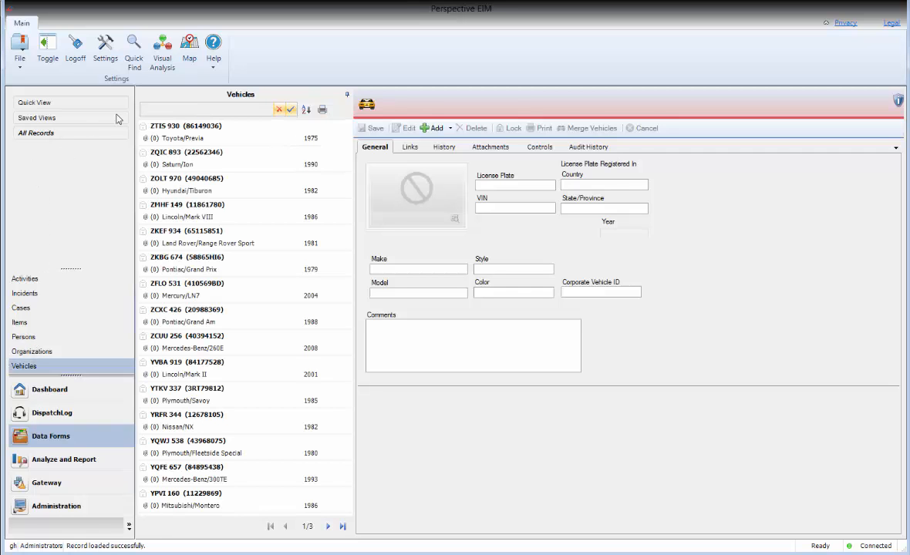
pyautogui.write('kas')
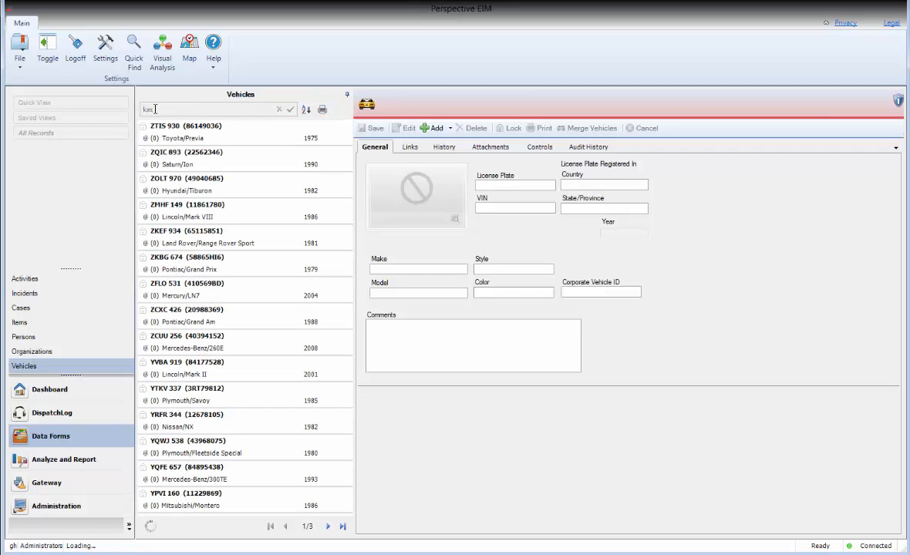
pyautogui.click(175, 127)
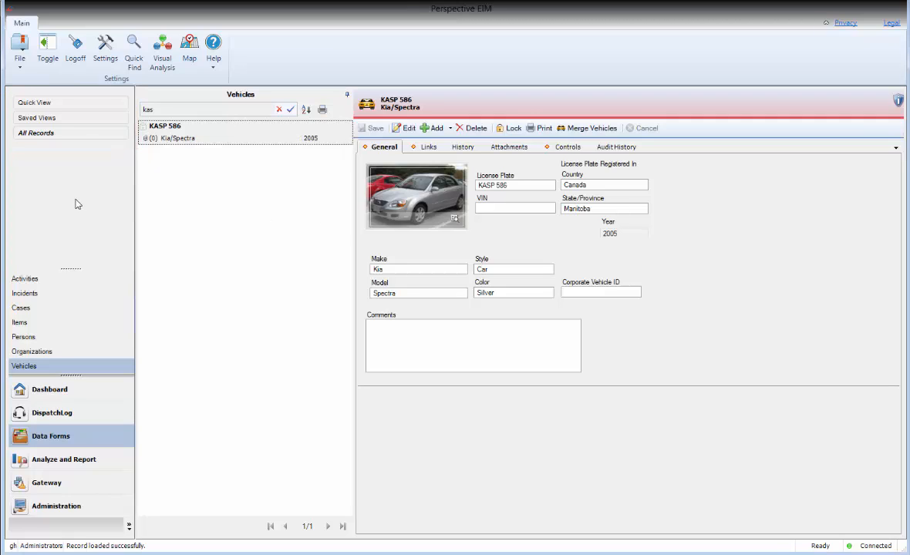
pyautogui.click(31, 282)
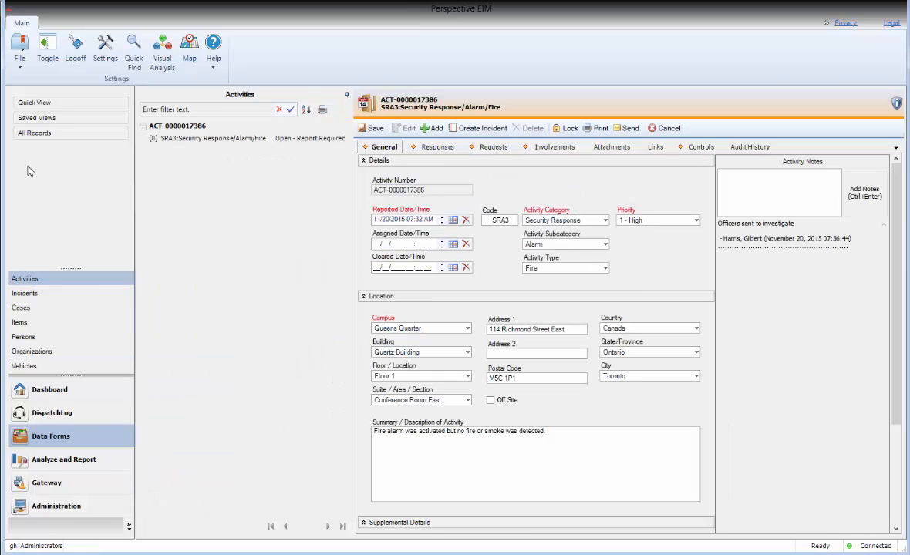
pyautogui.click(35, 135)
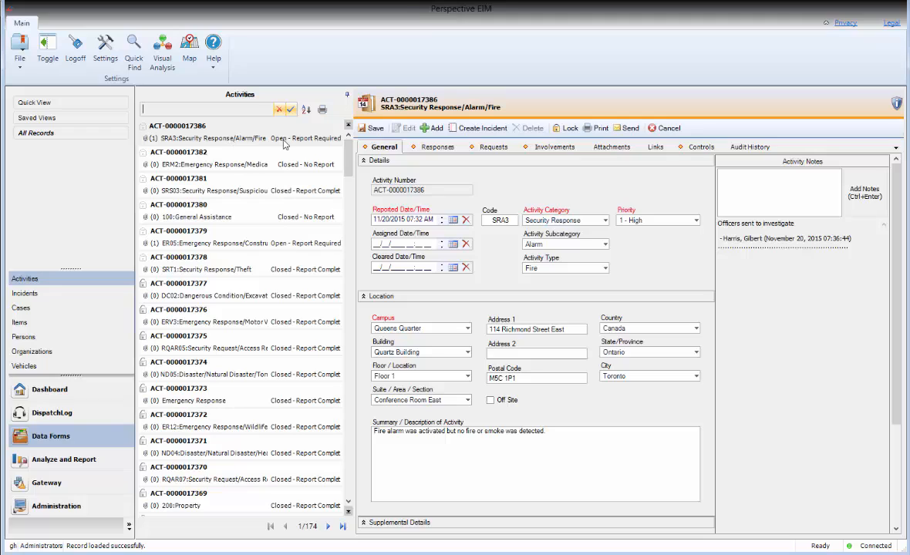
pyautogui.click(567, 128)
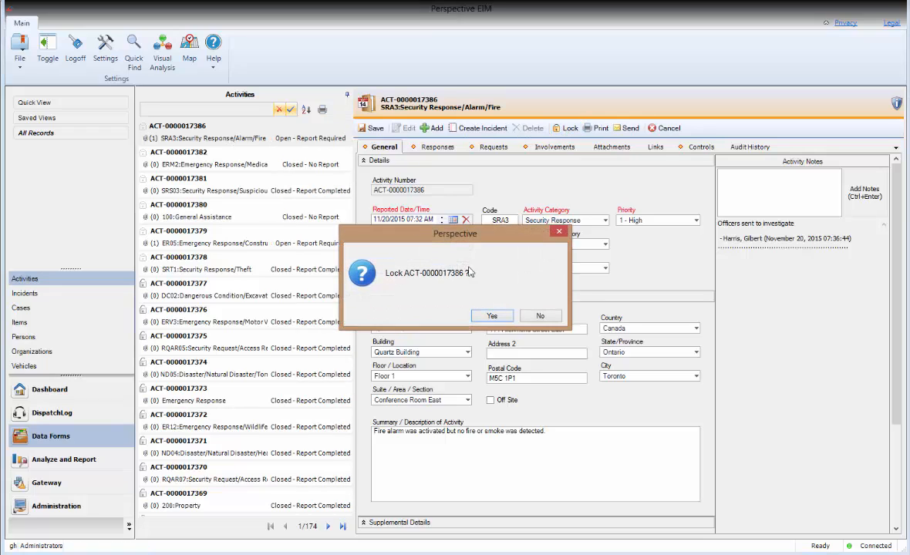
pyautogui.click(491, 315)
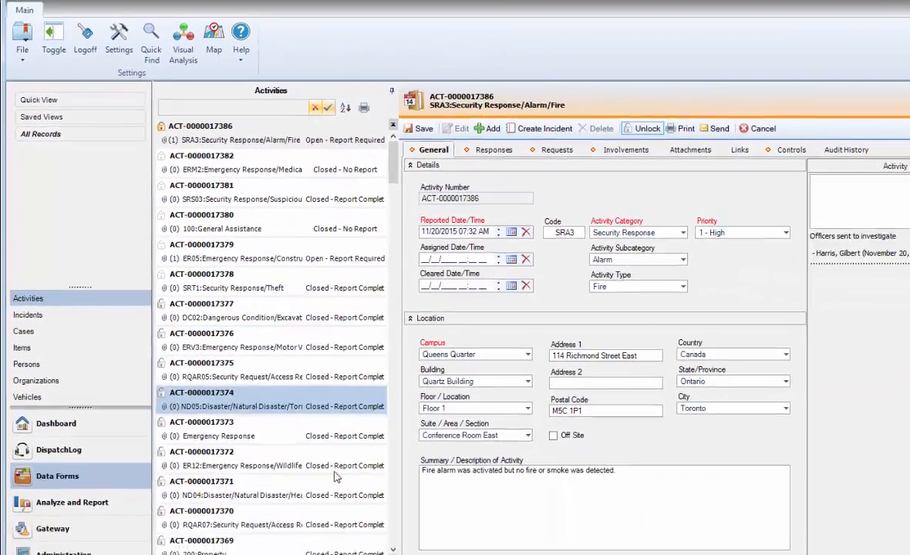
# - Page through the activities list, return to its first page, and filter it by 17300
pyautogui.click(329, 528)
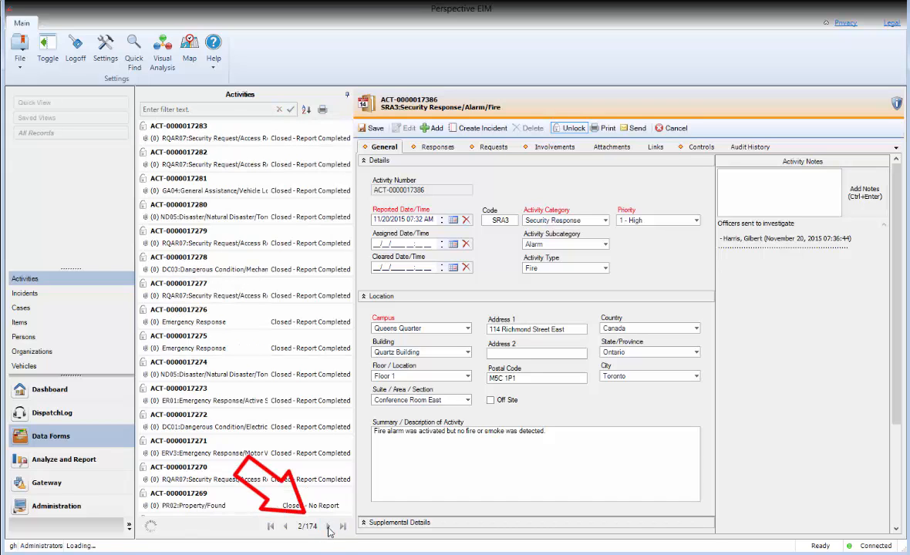
pyautogui.click(270, 527)
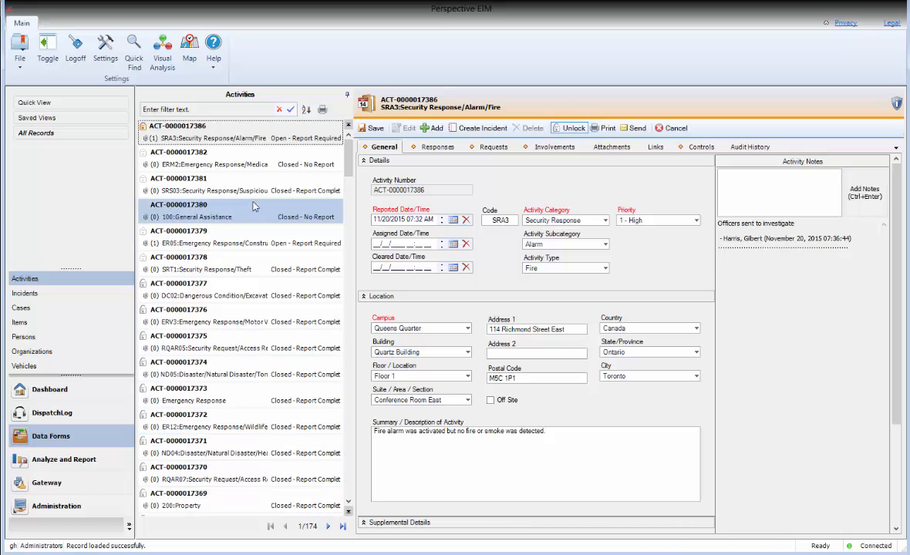
pyautogui.click(211, 108)
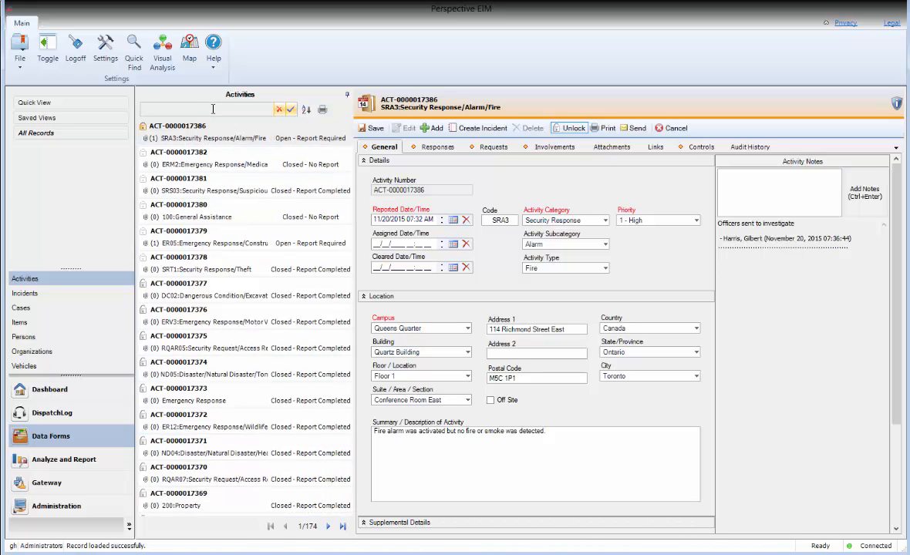
pyautogui.write('17300')
pyautogui.press('Return')
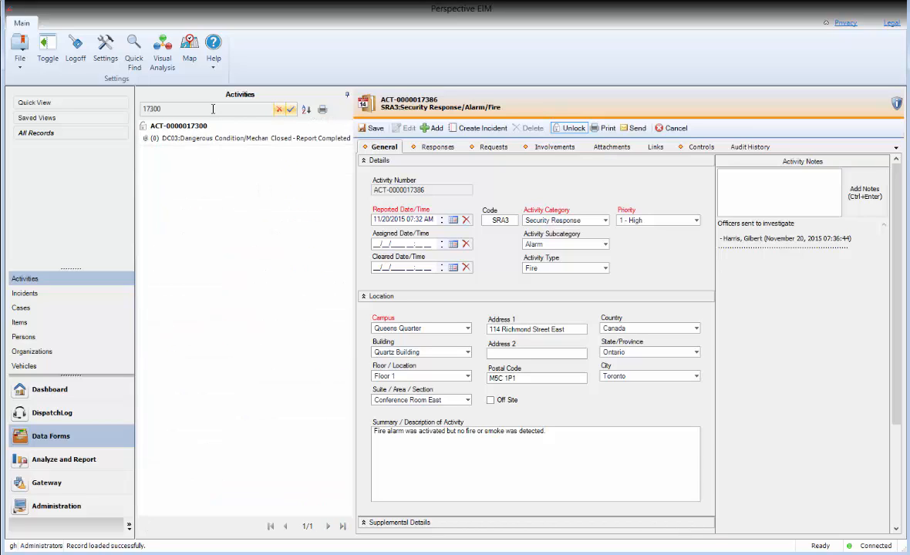
# - Broaden the activities filter to 1730, and clear it to list all activities again
pyautogui.press('BackSpace')
pyautogui.press('Return')
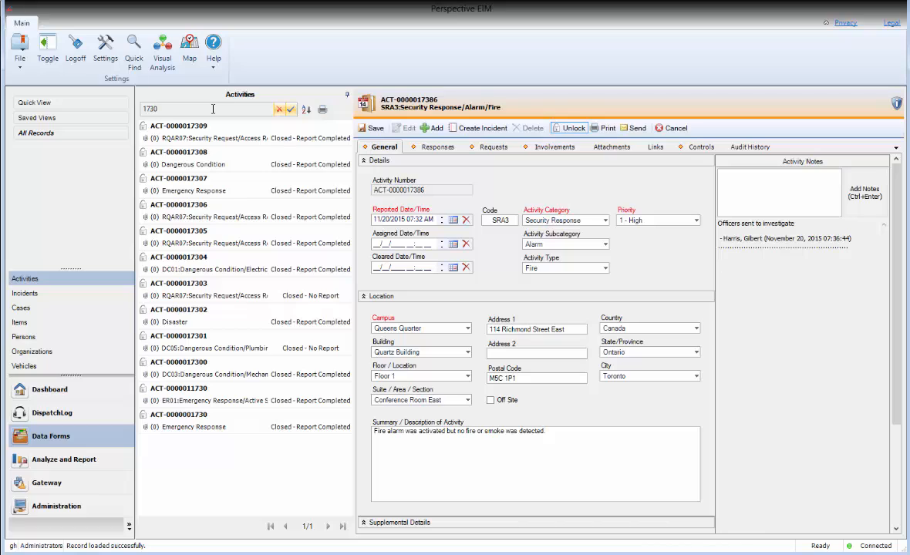
pyautogui.press('BackSpace')
pyautogui.press('BackSpace')
pyautogui.press('BackSpace')
pyautogui.press('BackSpace')
pyautogui.press('Return')
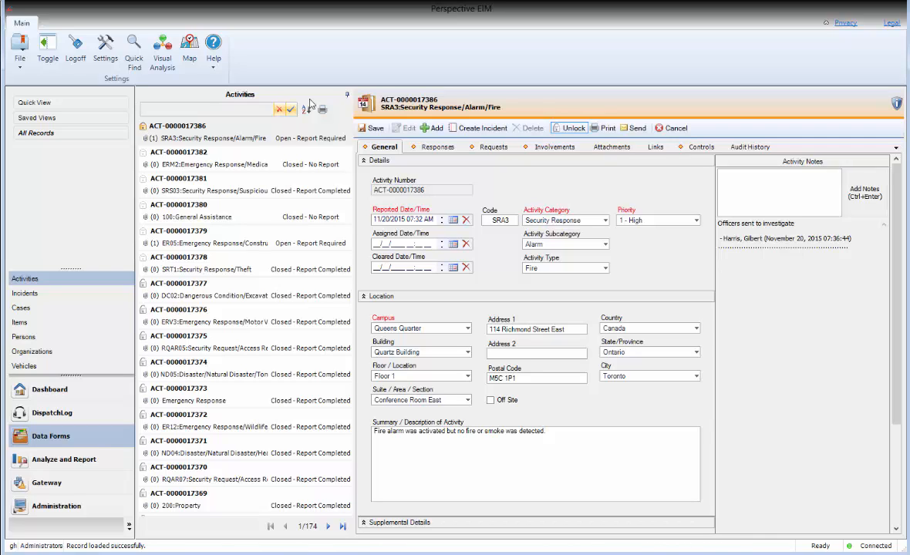
# - Auto-hide the activities list, reveal it temporarily, and pin it back in place
pyautogui.click(346, 101)
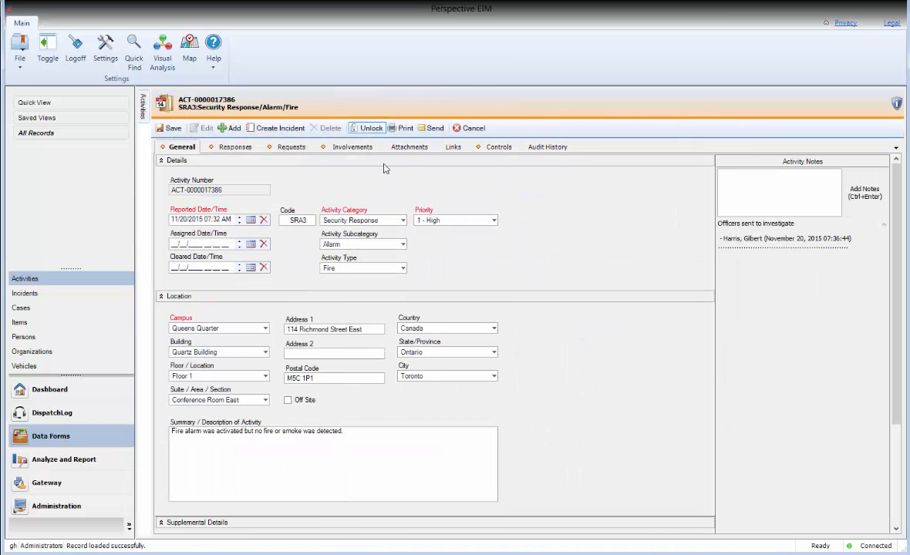
pyautogui.moveTo(143, 105)
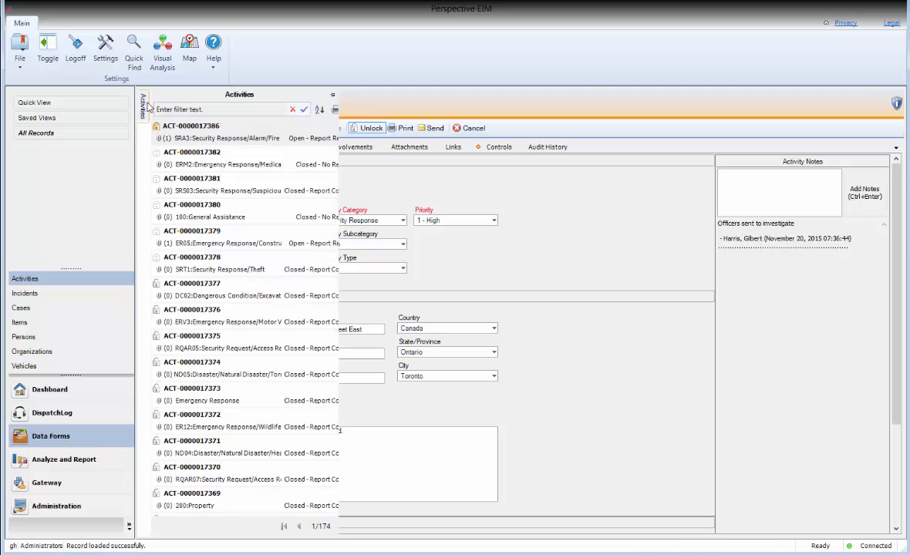
pyautogui.click(331, 97)
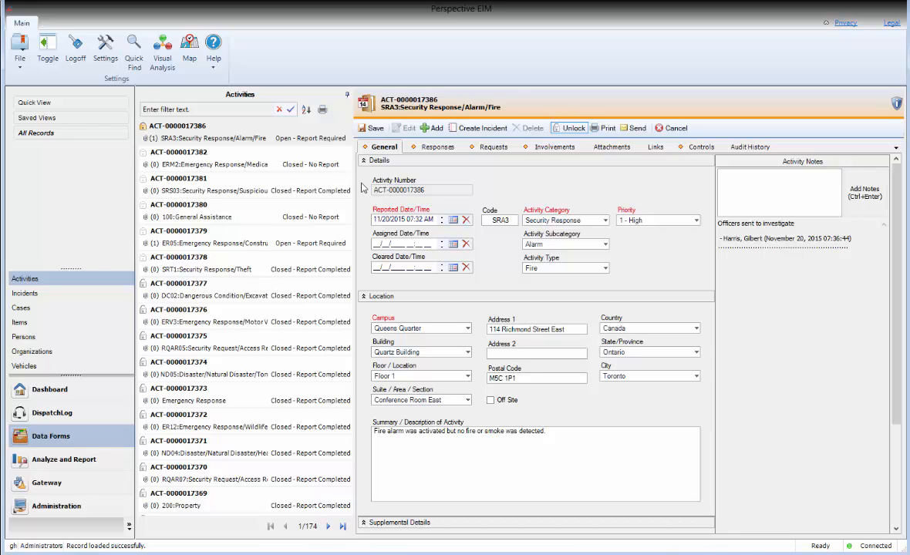
# - Start a new saved record view for incidents named "My follow up incidents"
pyautogui.click(26, 293)
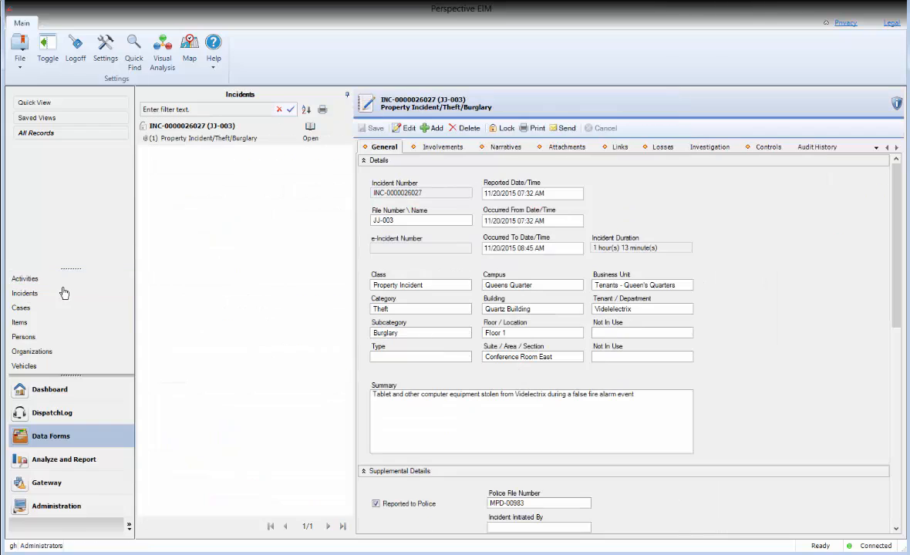
pyautogui.click(34, 103)
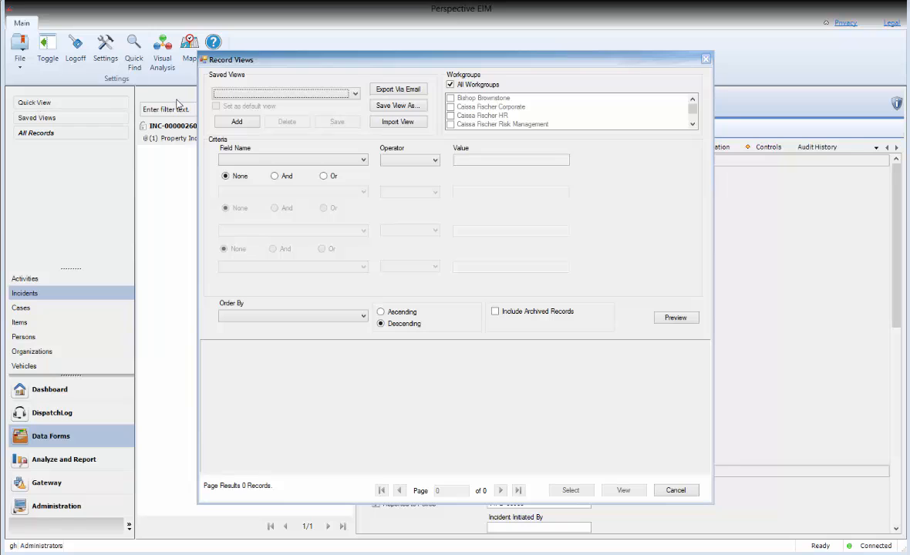
pyautogui.click(228, 125)
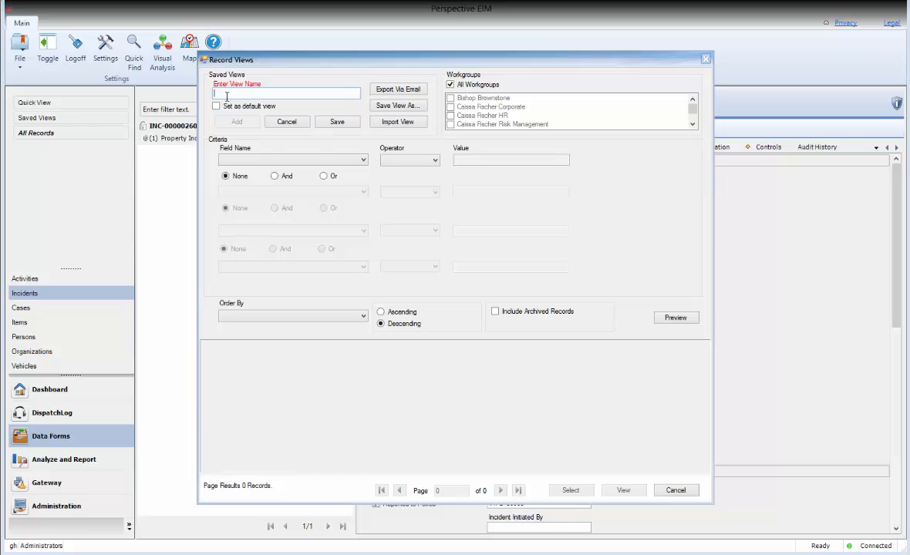
pyautogui.write('My ')
pyautogui.write('fi')
pyautogui.write('llow')
pyautogui.write(' up ')
pyautogui.write('incid')
pyautogui.write('ents')
# - Set the first view criterion to Follow-up Required = Yes and join a second criterion with And
pyautogui.click(363, 160)
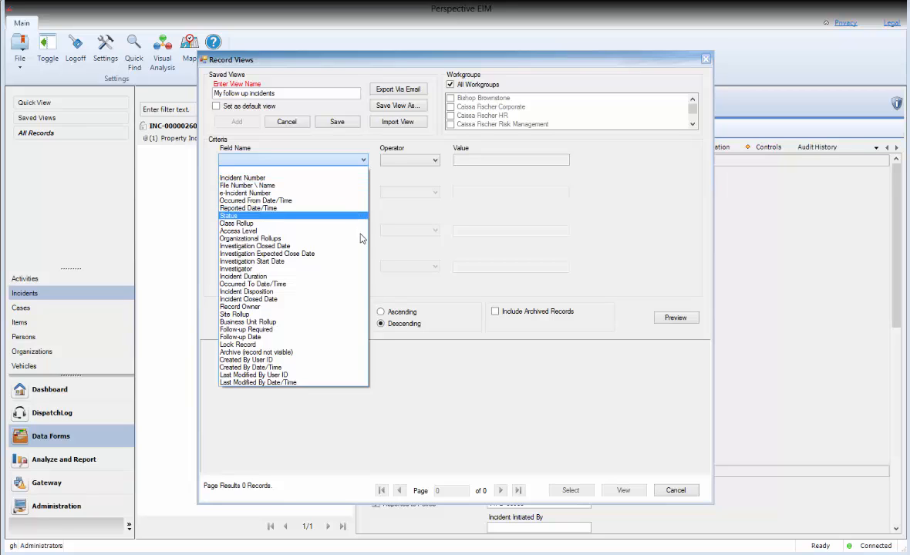
pyautogui.click(353, 329)
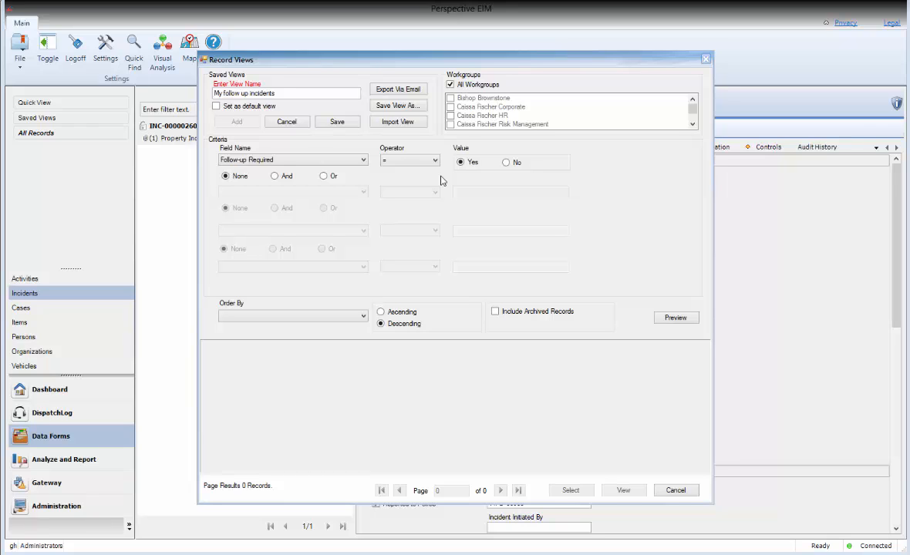
pyautogui.click(274, 176)
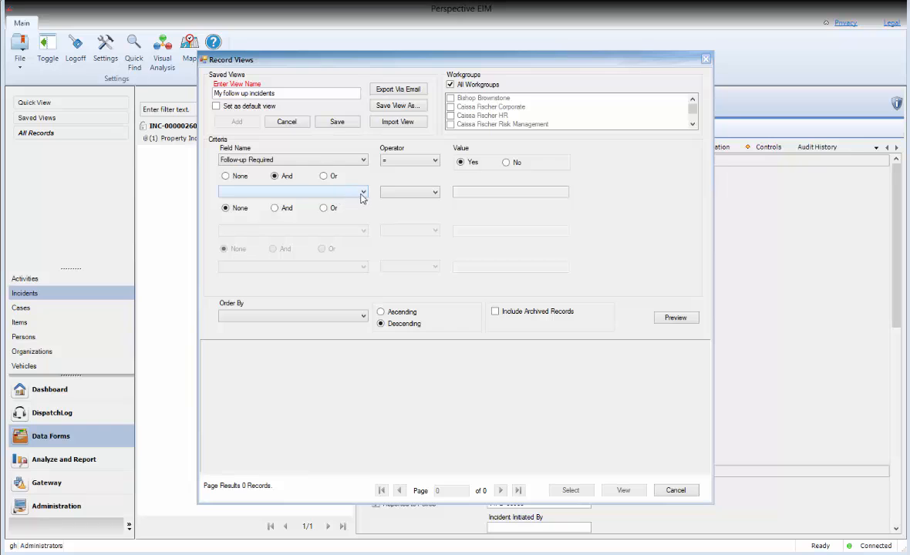
# - Set the second criterion to Record Owner equals the record owner's name, picked from the entity list
pyautogui.click(361, 192)
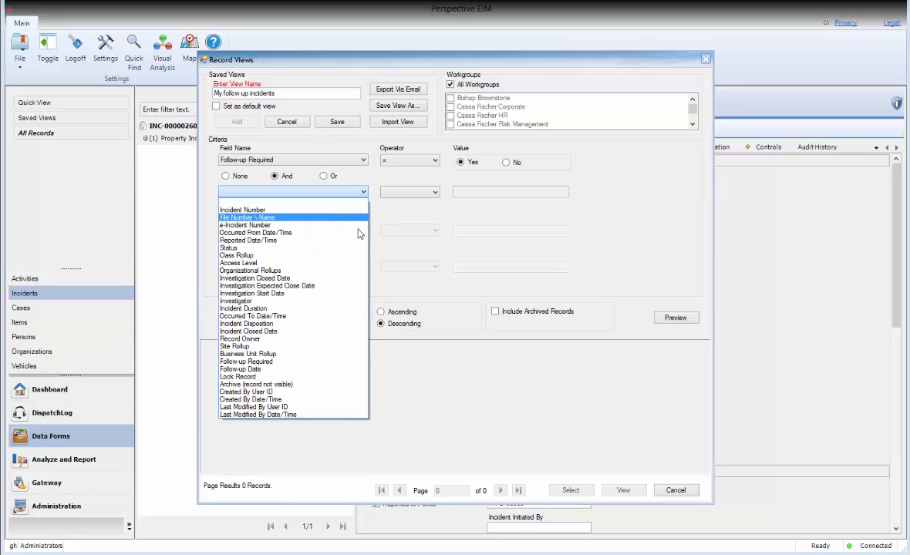
pyautogui.click(342, 338)
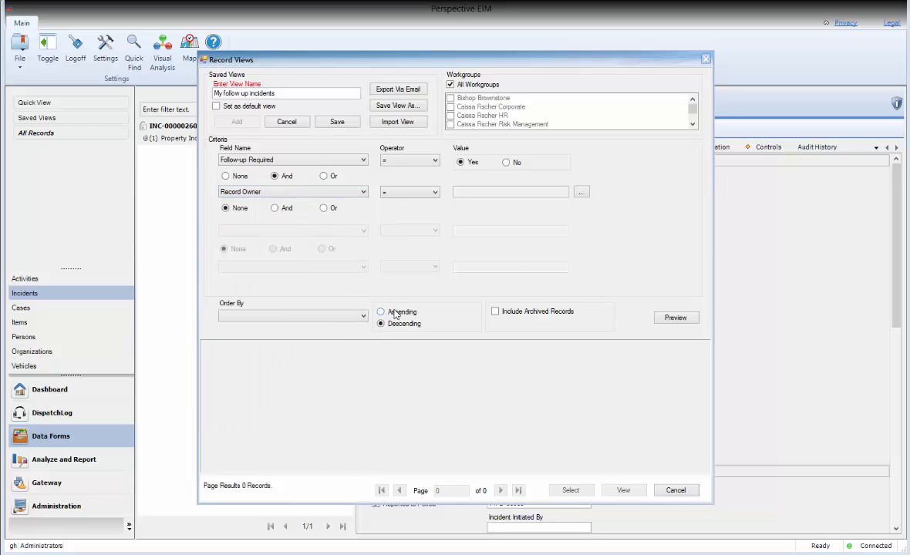
pyautogui.click(582, 197)
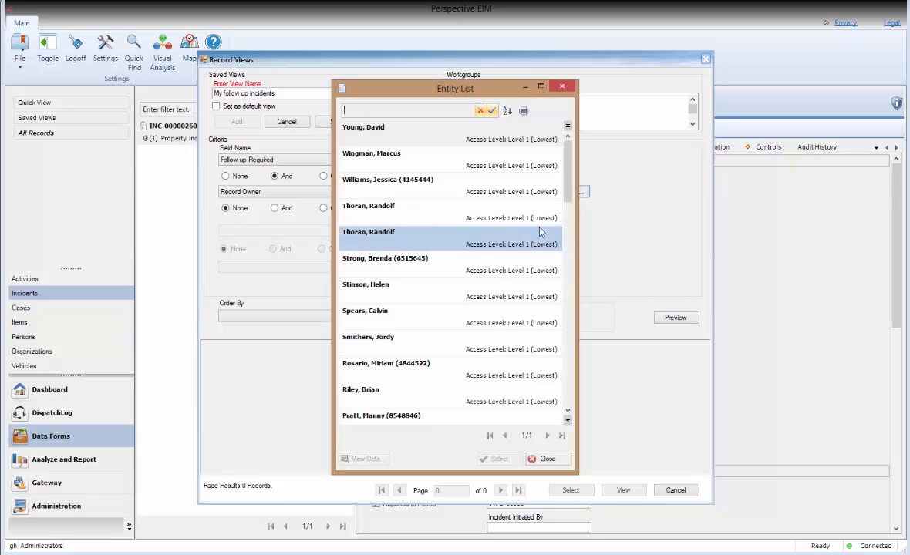
pyautogui.moveTo(567, 194); pyautogui.dragTo(566, 231)
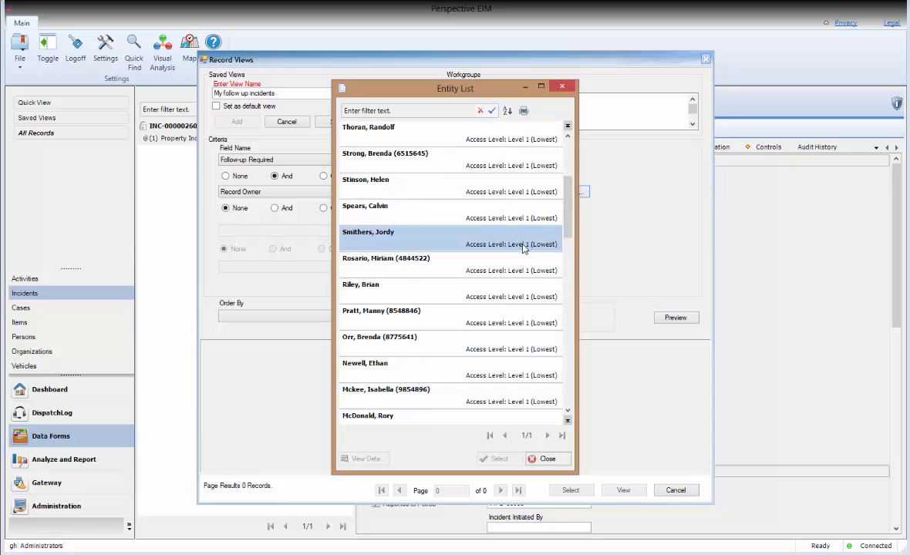
pyautogui.scroll(-2, 522, 248)
pyautogui.scroll(-3, 521, 249)
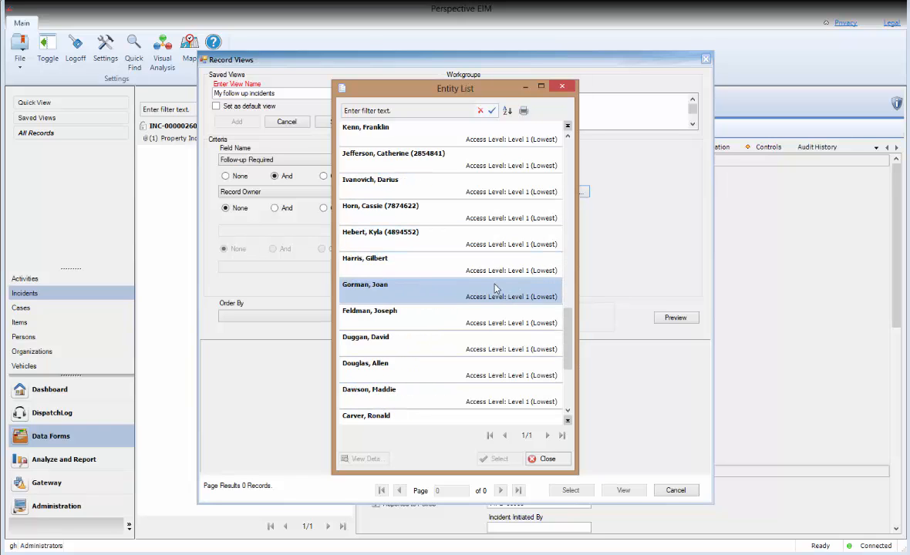
pyautogui.click(495, 270)
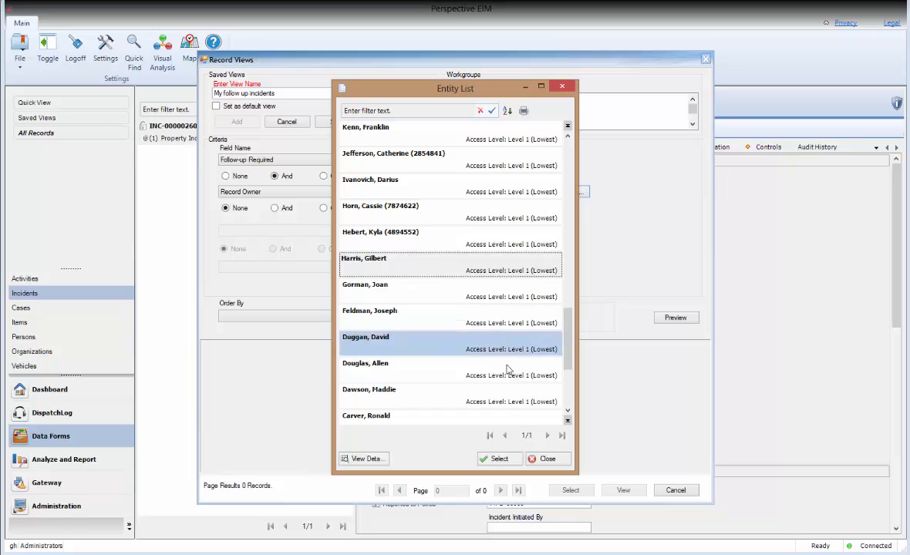
pyautogui.click(500, 458)
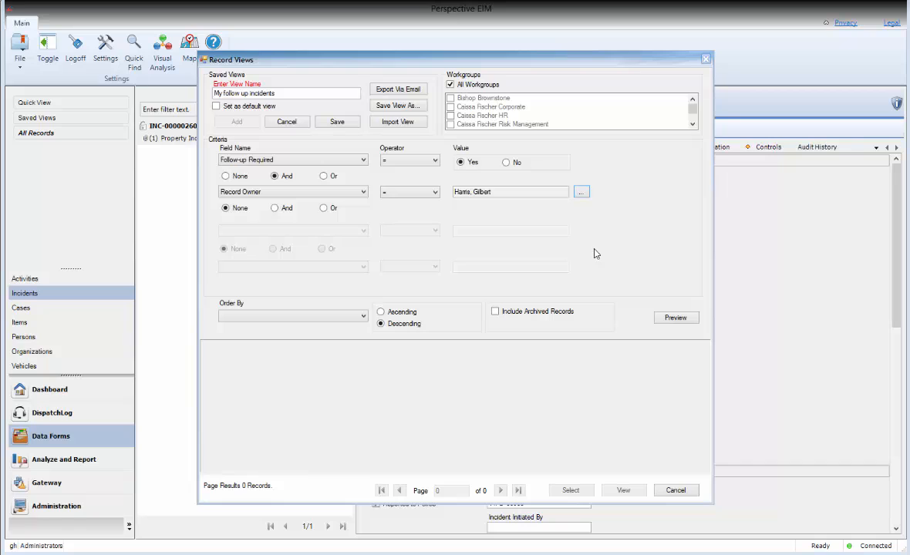
# - Look through the available sort fields, leave the order field blank, and preview the records matching the criteria
pyautogui.click(362, 317)
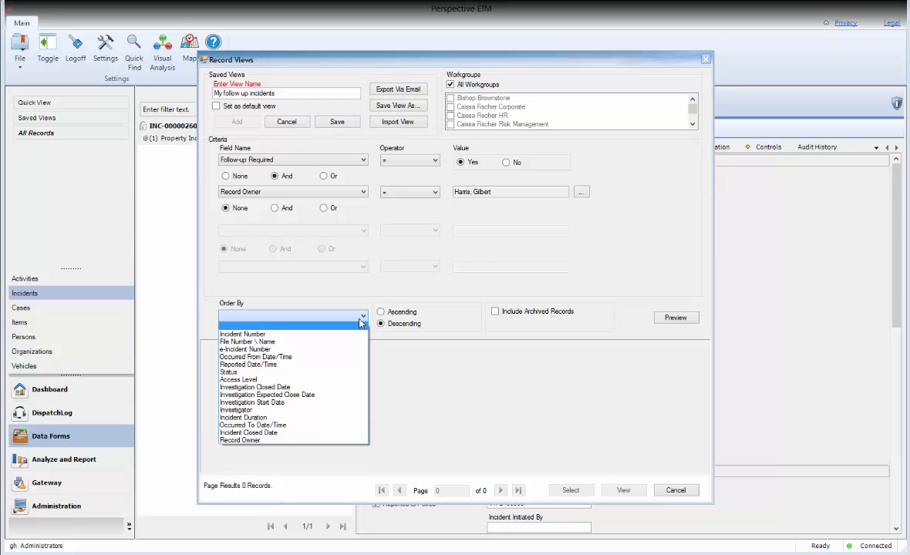
pyautogui.click(362, 317)
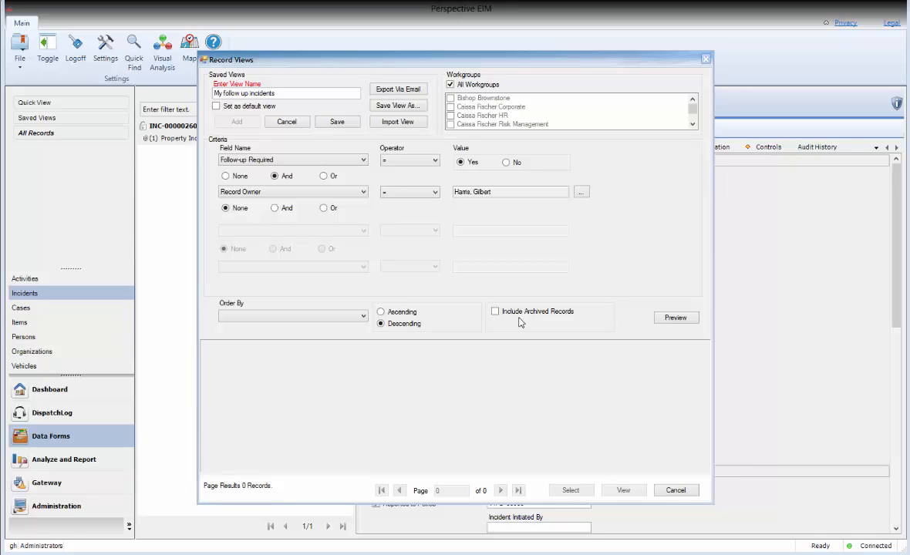
pyautogui.click(684, 320)
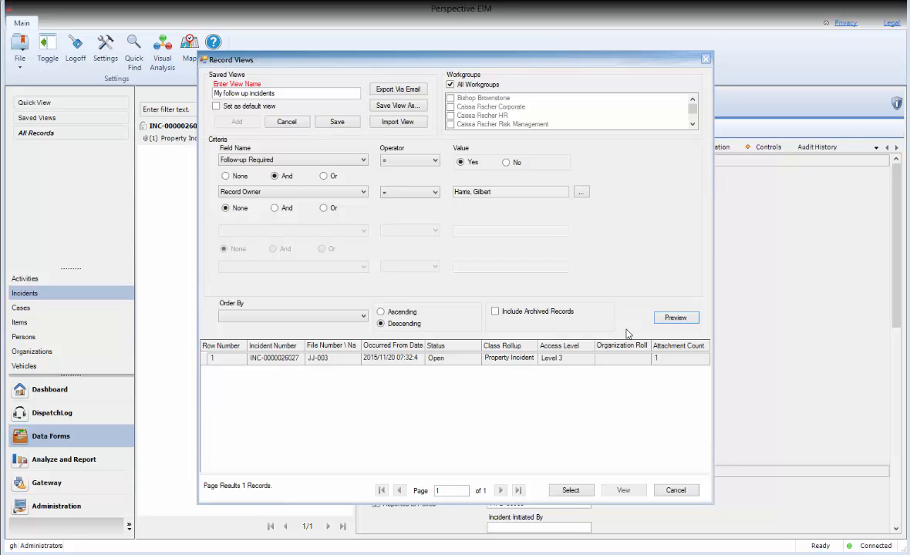
# - Save "My follow up incidents" as the default view and load its records into the incidents list
pyautogui.click(216, 107)
pyautogui.click(337, 122)
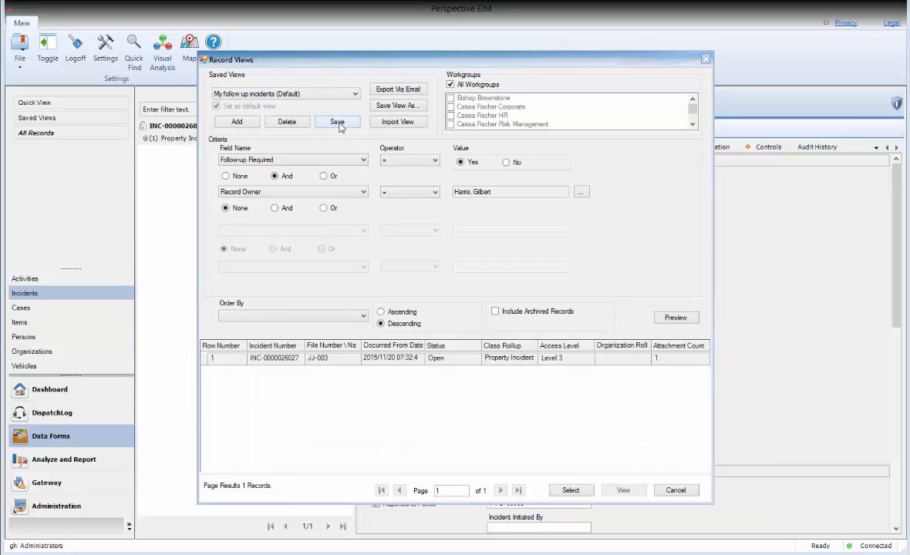
pyautogui.click(569, 490)
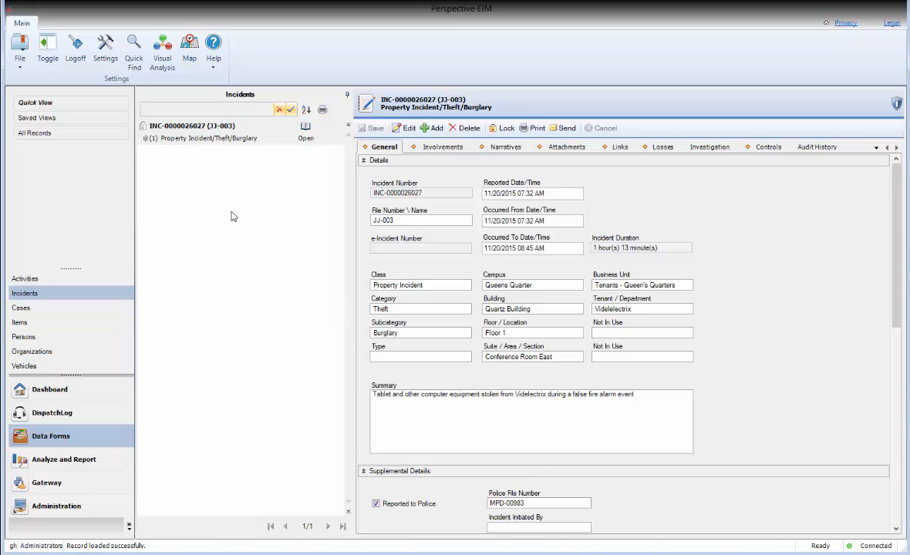
# - Show the list of saved views available for incidents
pyautogui.click(46, 121)
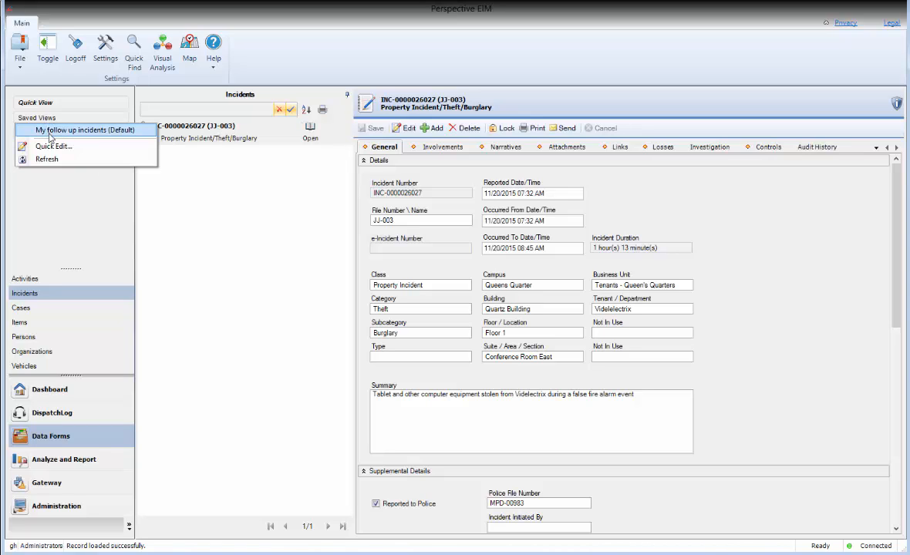